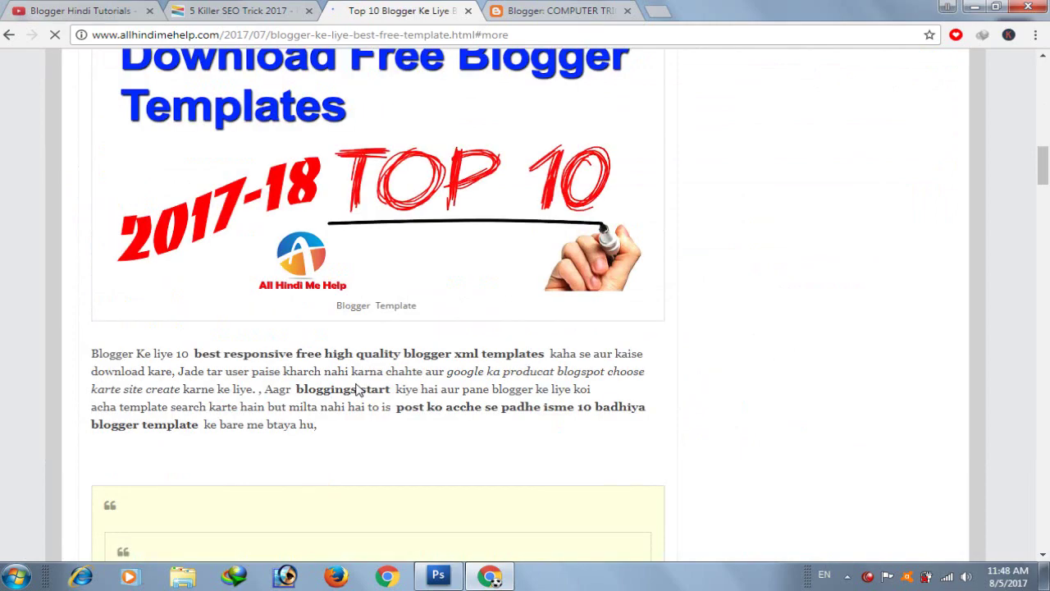
- Look through the top 10 free Blogger templates article as far as the Evently Professional template
scroll(322, 343, "down", 9)
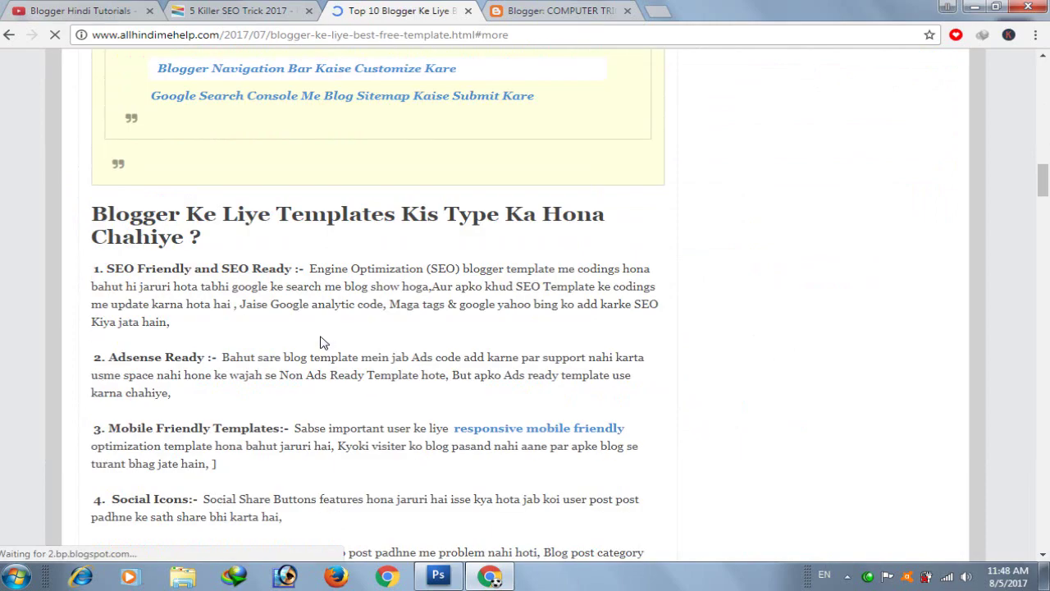
scroll(324, 344, "down", 4)
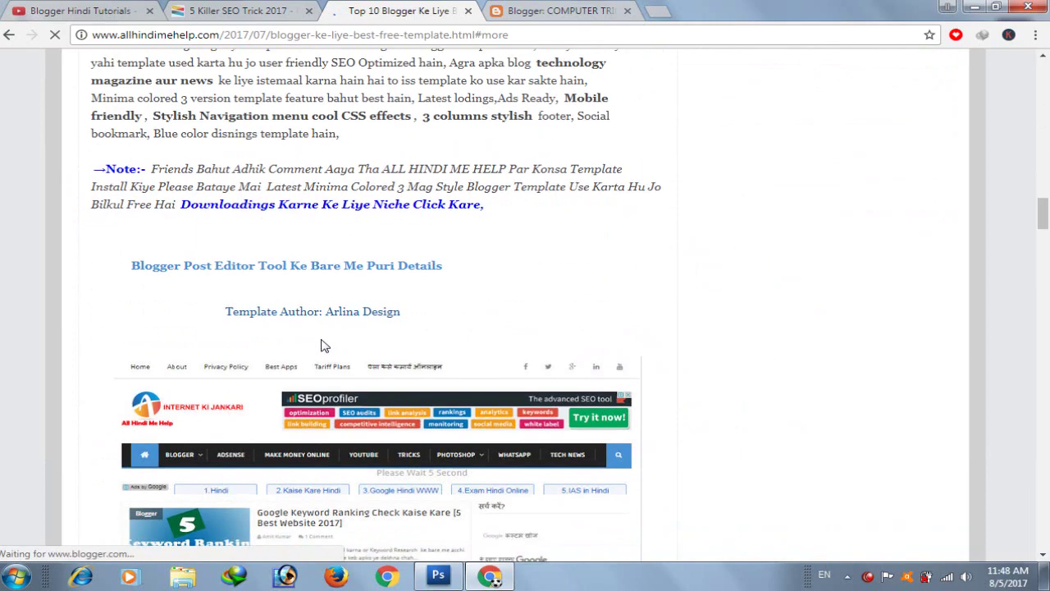
scroll(198, 374, "up", 2)
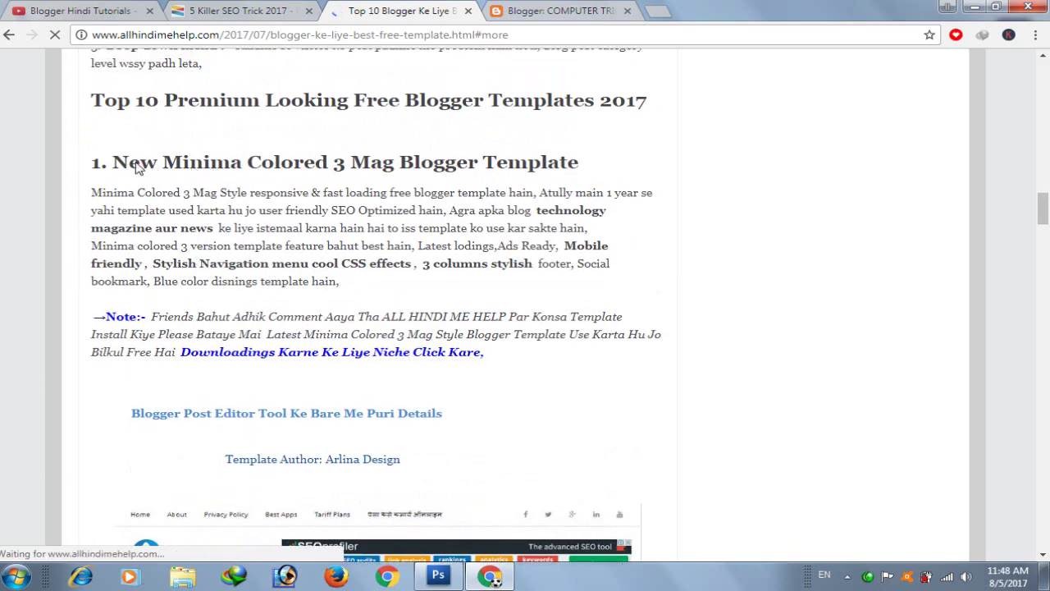
scroll(277, 307, "down", 6)
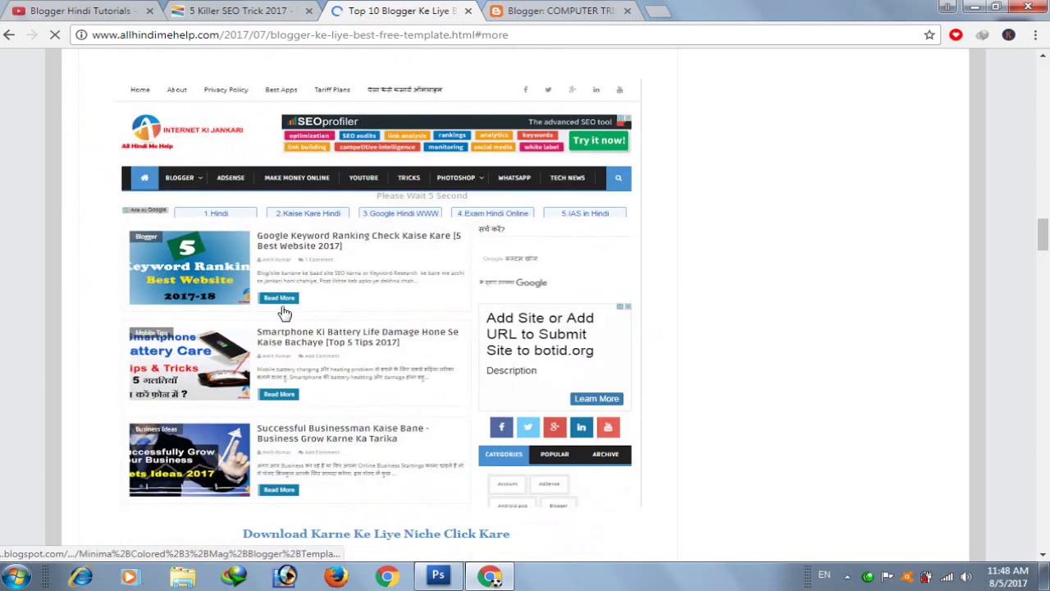
scroll(292, 302, "down", 3)
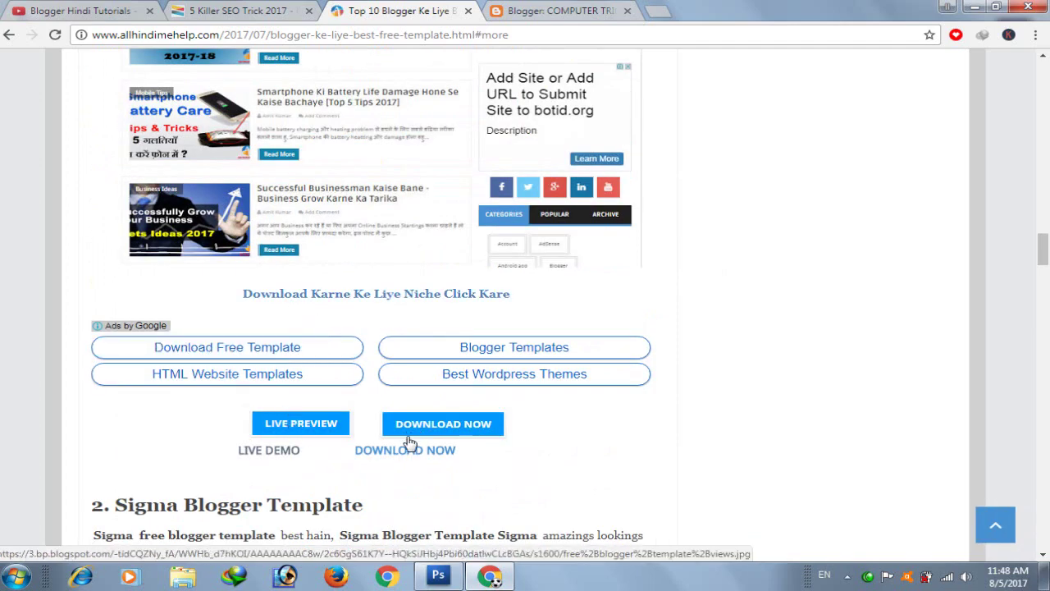
scroll(402, 447, "down", 13)
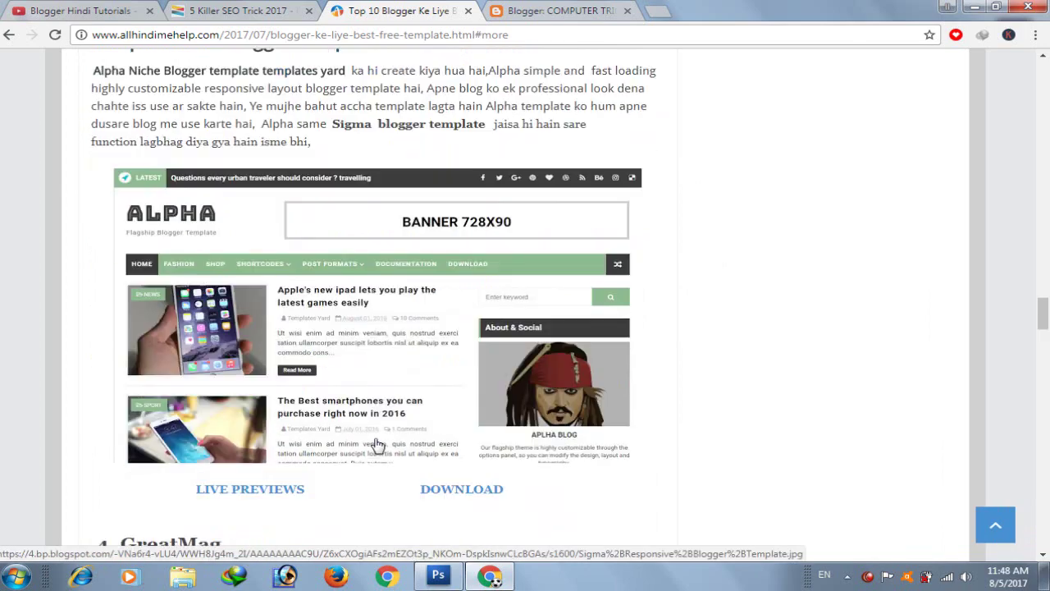
scroll(376, 445, "down", 12)
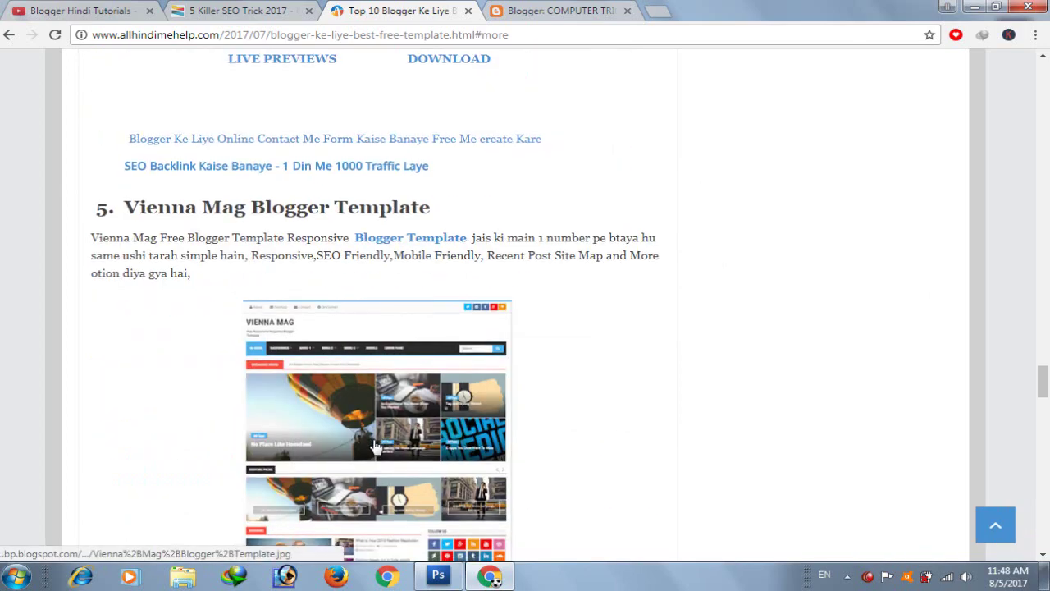
scroll(376, 447, "down", 11)
scroll(374, 448, "up", 3)
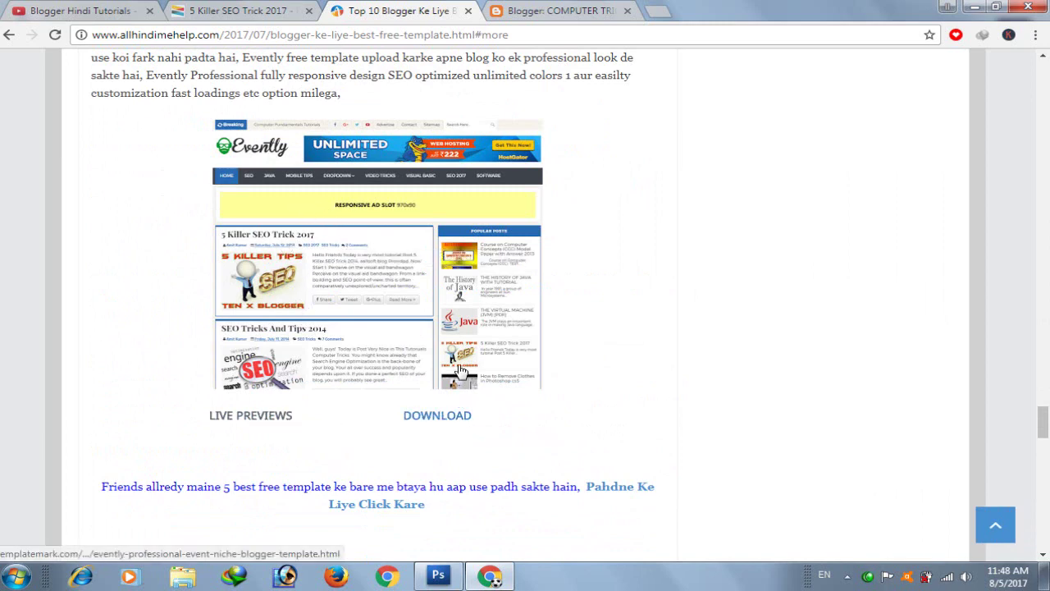
scroll(402, 394, "up", 1)
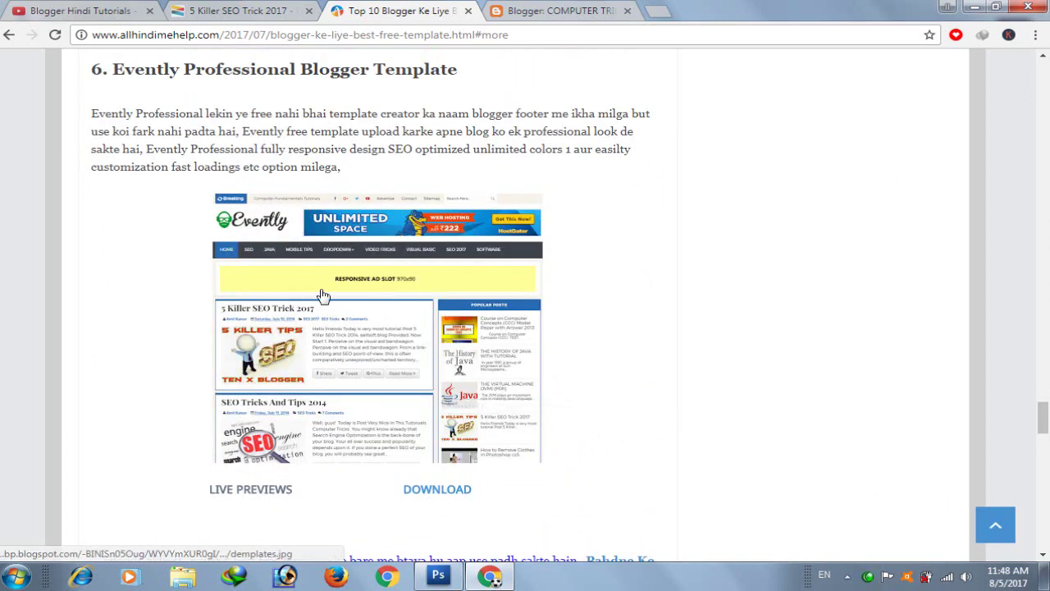
- Close the template article and look through the videos in the Blogger Hindi Tutorials playlist on YouTube
left_click(468, 12)
left_click(82, 11)
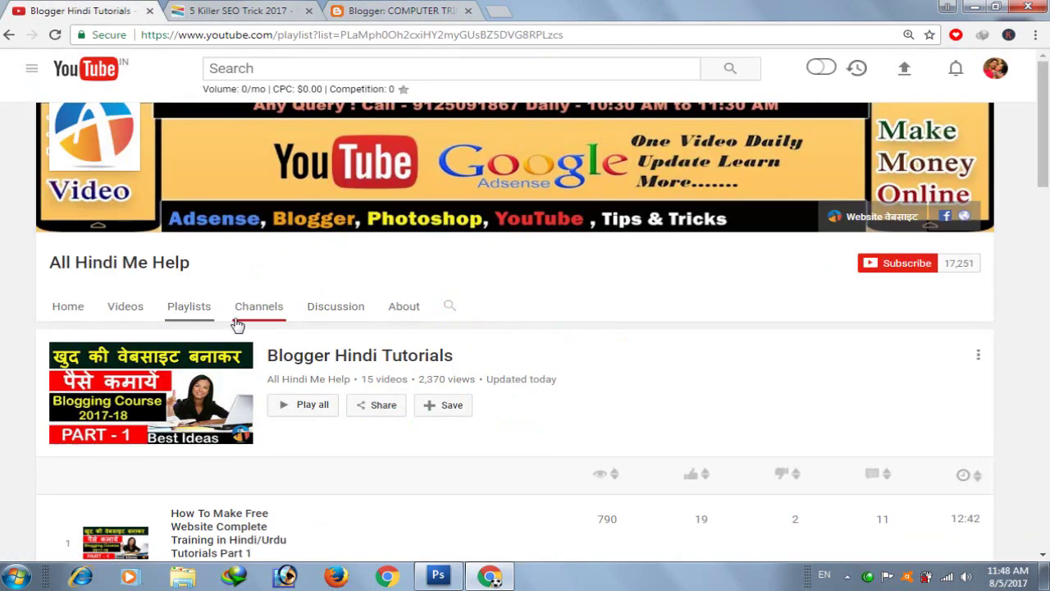
scroll(336, 361, "down", 4)
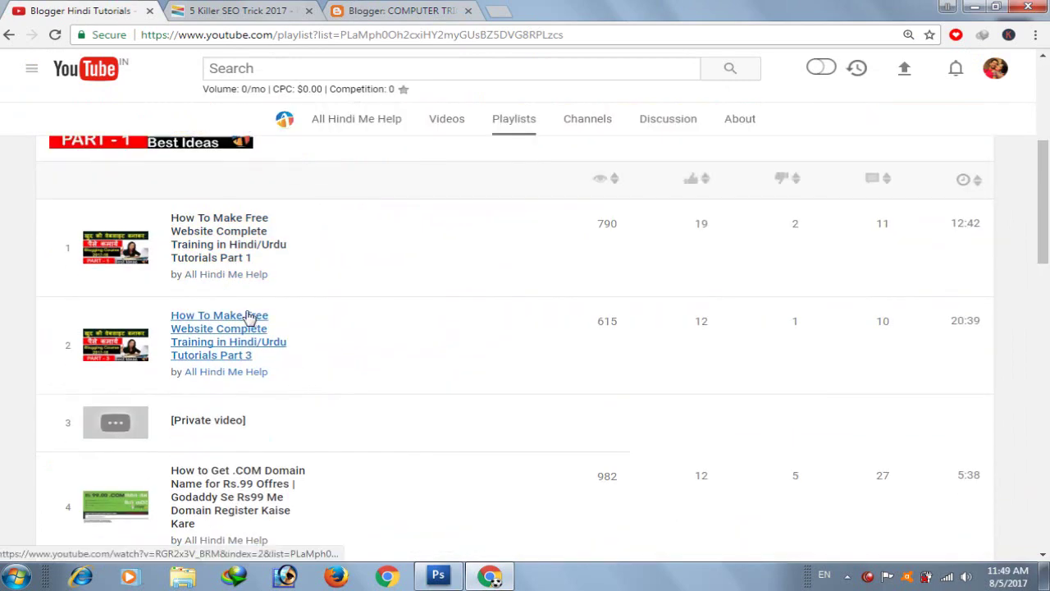
scroll(250, 318, "up", 2)
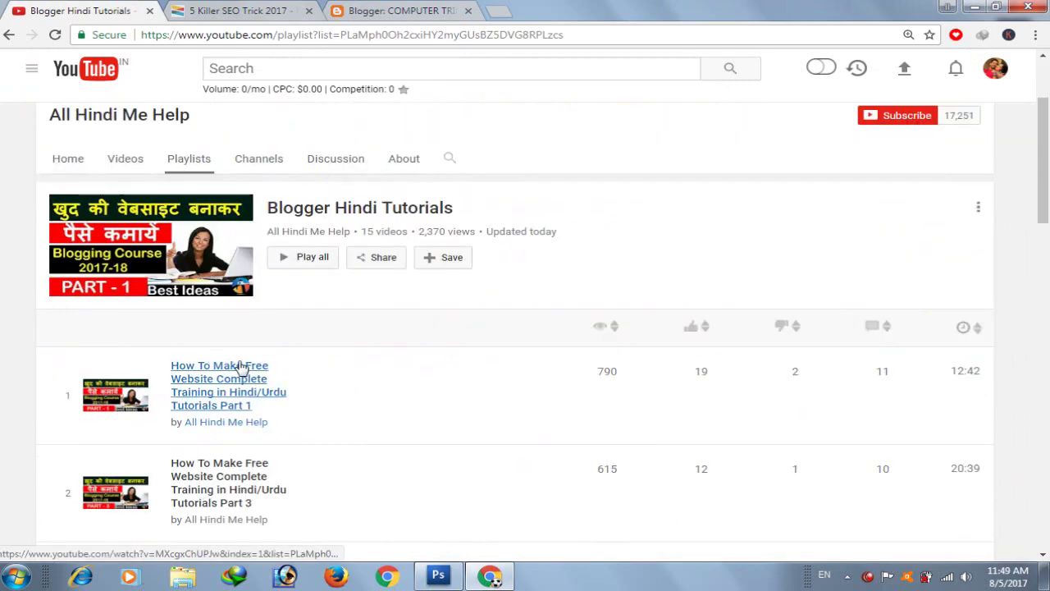
scroll(239, 367, "down", 6)
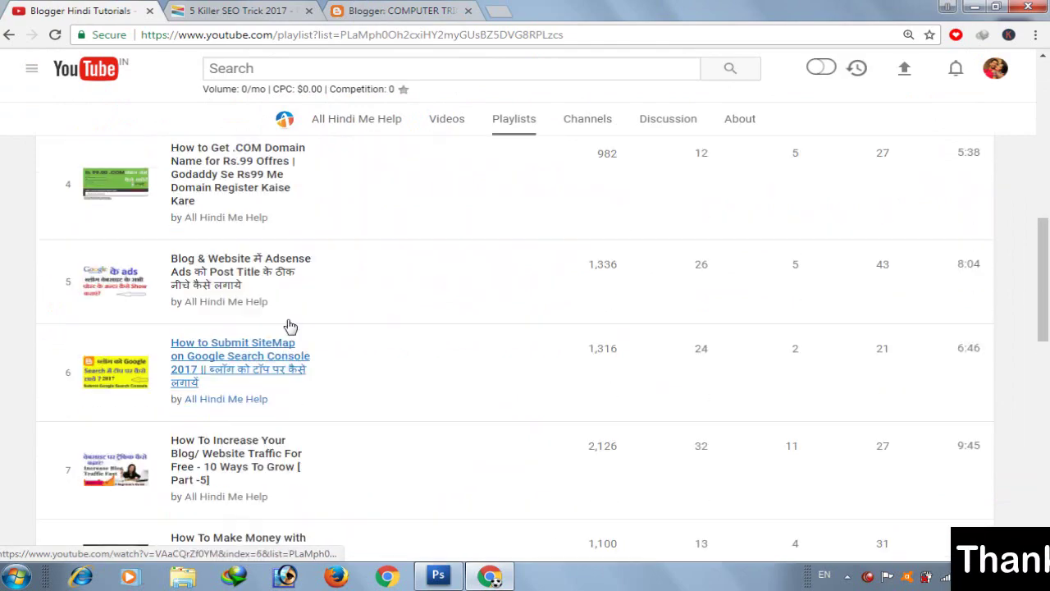
scroll(290, 327, "up", 8)
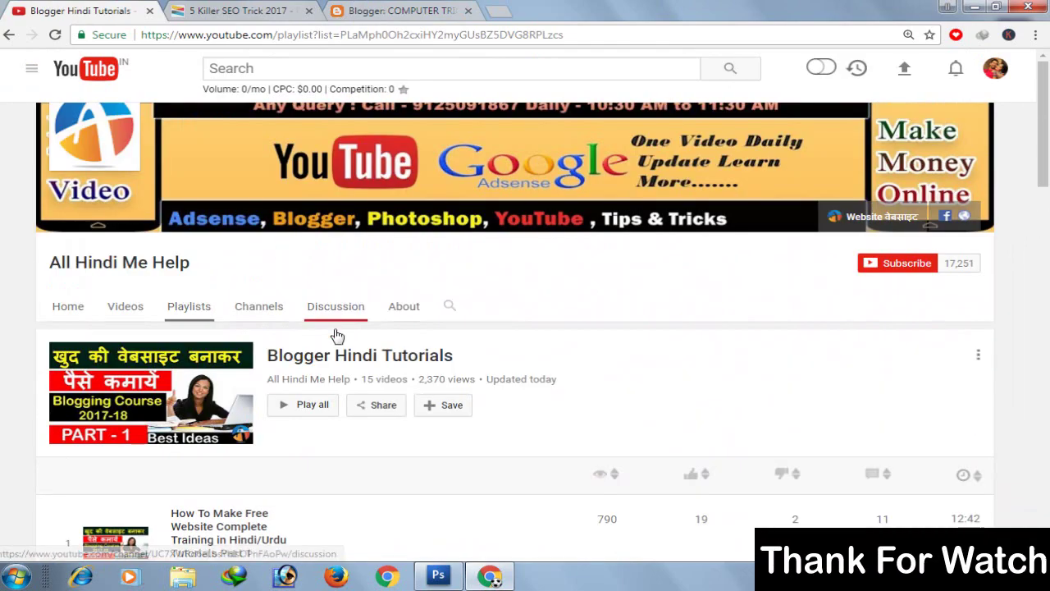
scroll(190, 475, "down", 3)
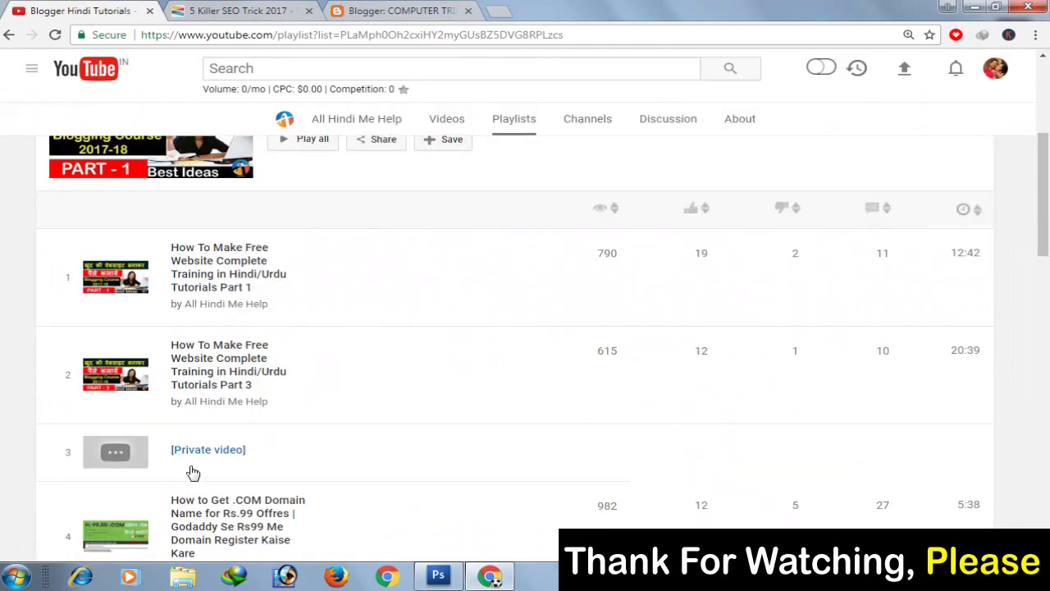
scroll(192, 473, "down", 7)
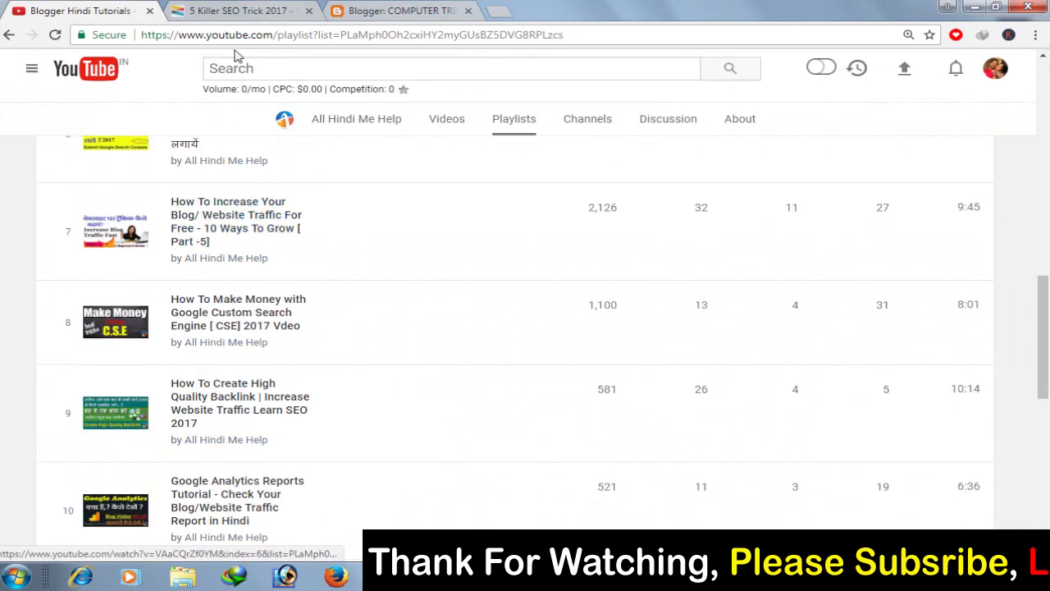
- In the blog's layout, upload favocon.jpg from the desktop as the custom favicon and save it
left_click(238, 11)
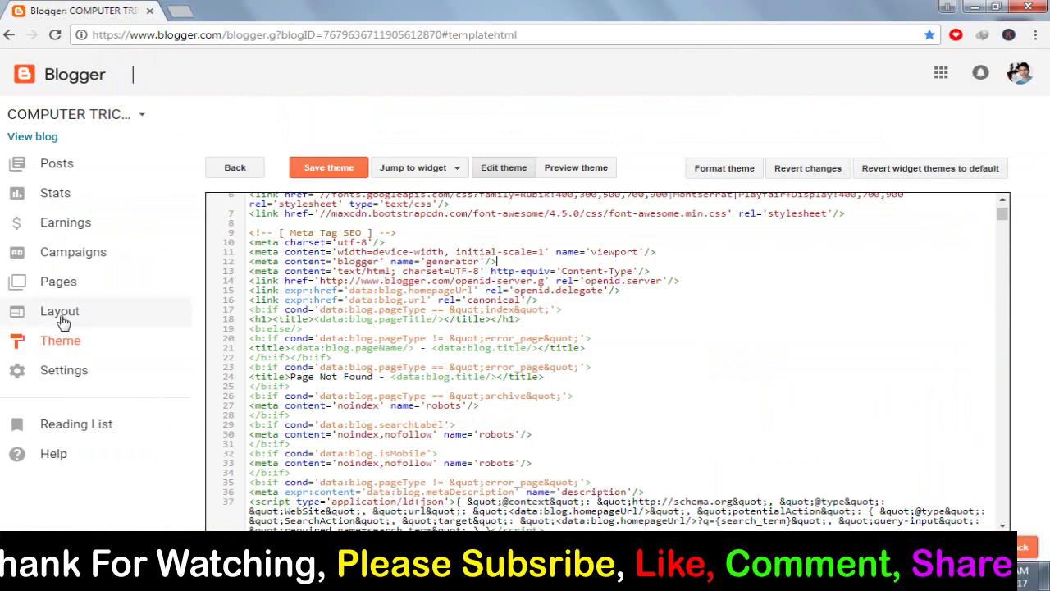
left_click(63, 320)
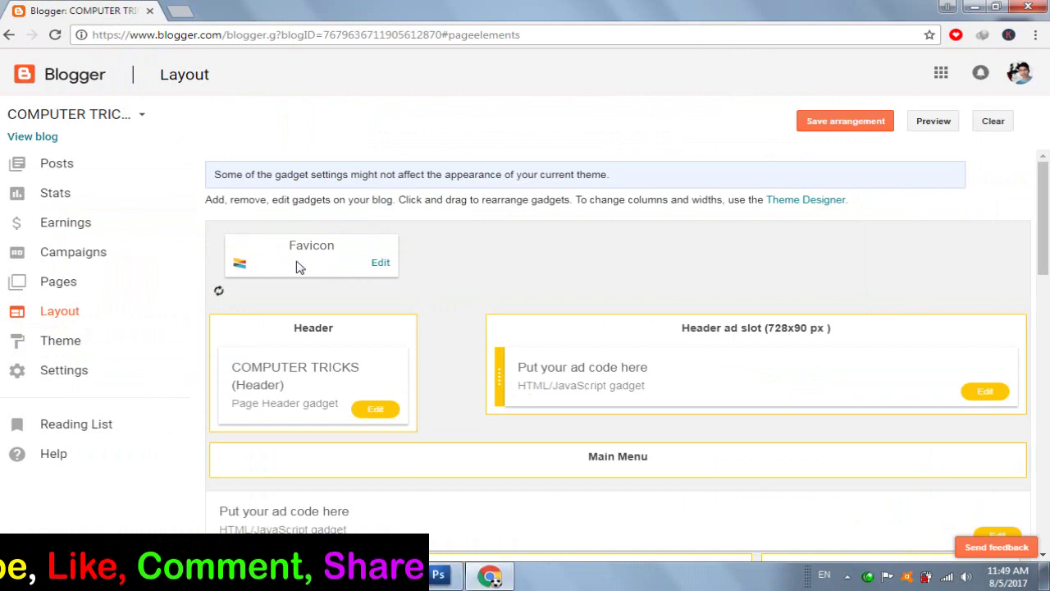
left_click(380, 264)
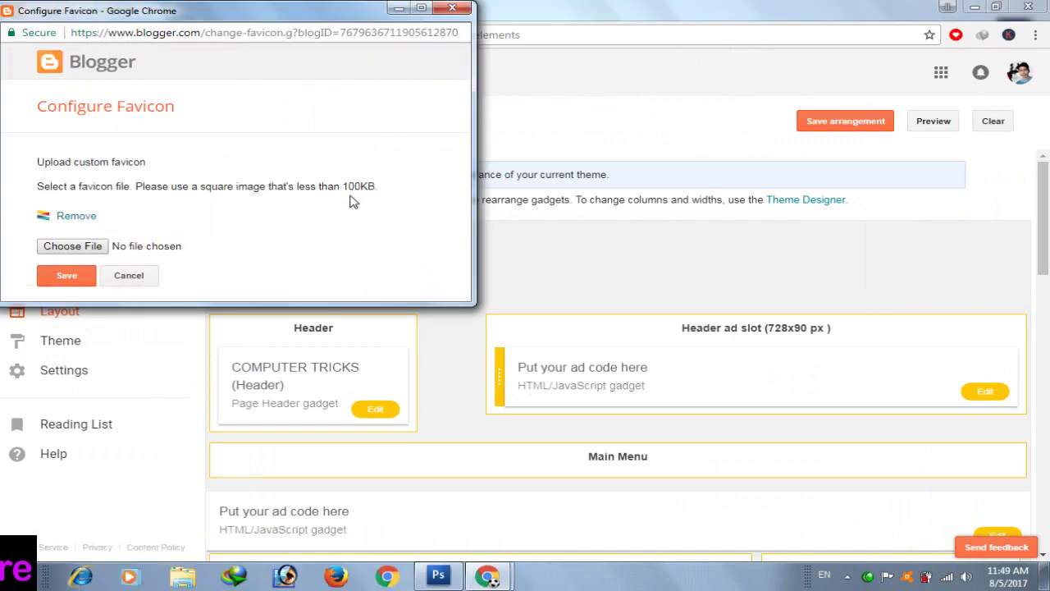
left_click(86, 253)
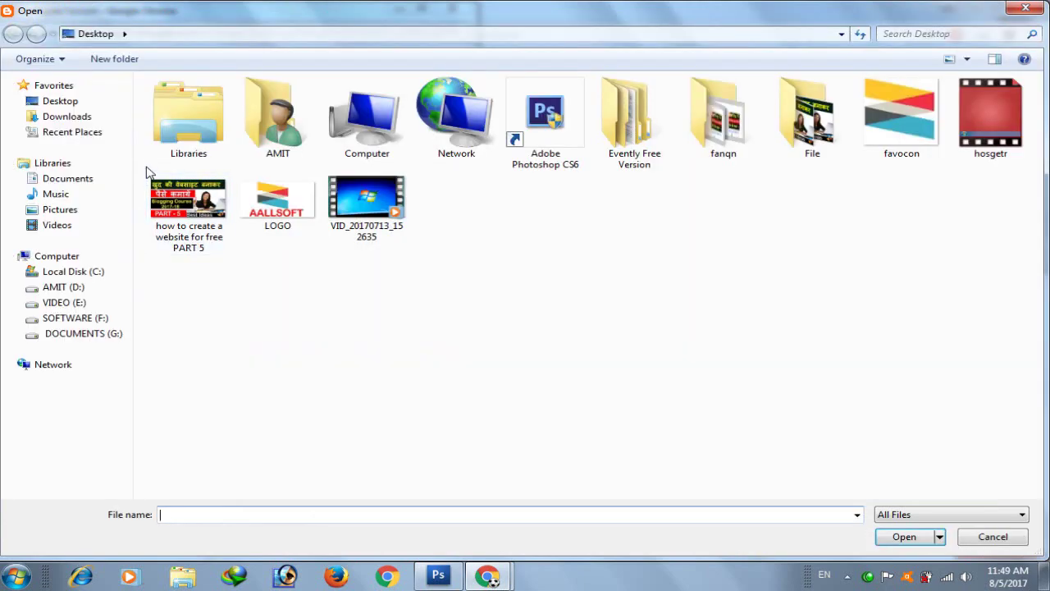
double_click(895, 123)
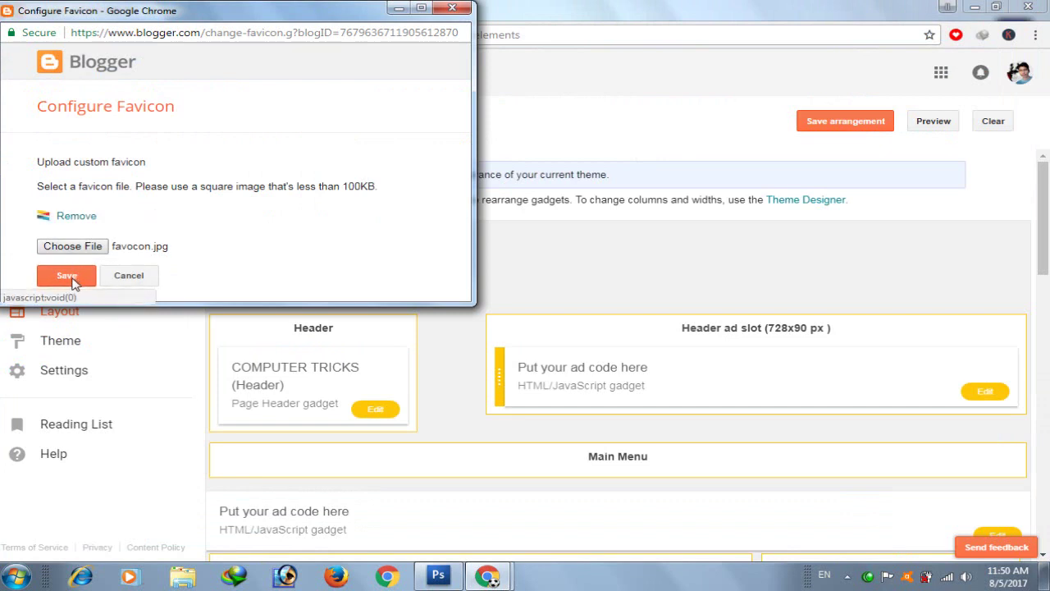
left_click(71, 283)
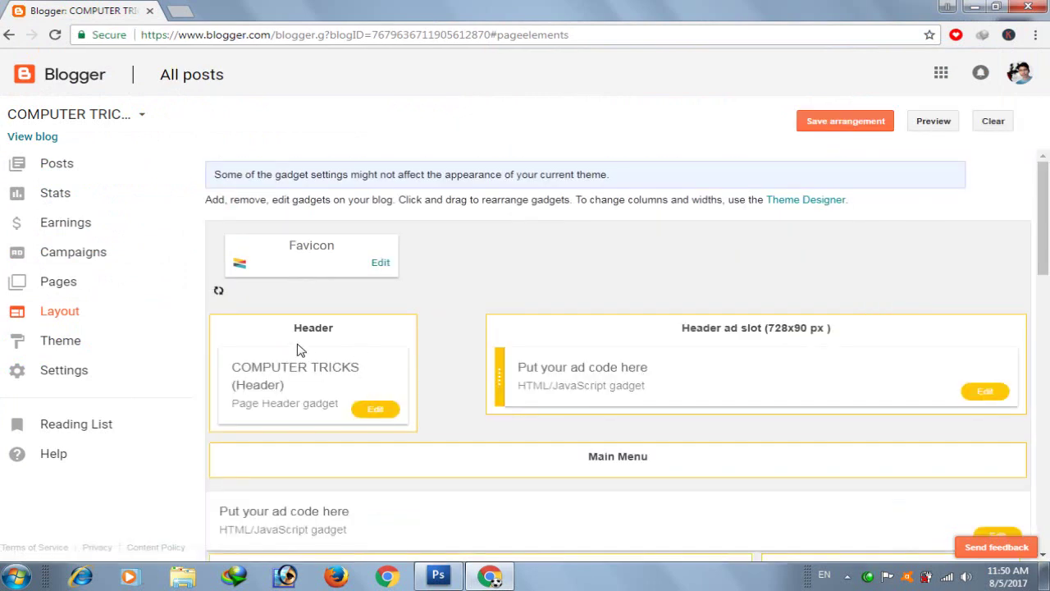
- View the live blog in a separate tab to check its favicon
left_click(25, 138)
left_click(82, 14)
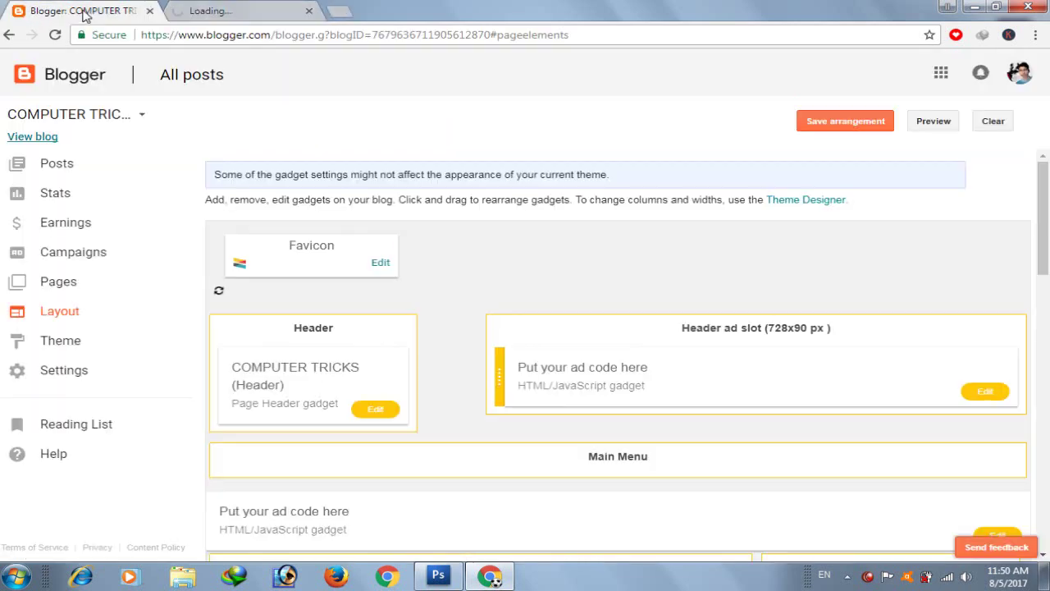
left_click(205, 11)
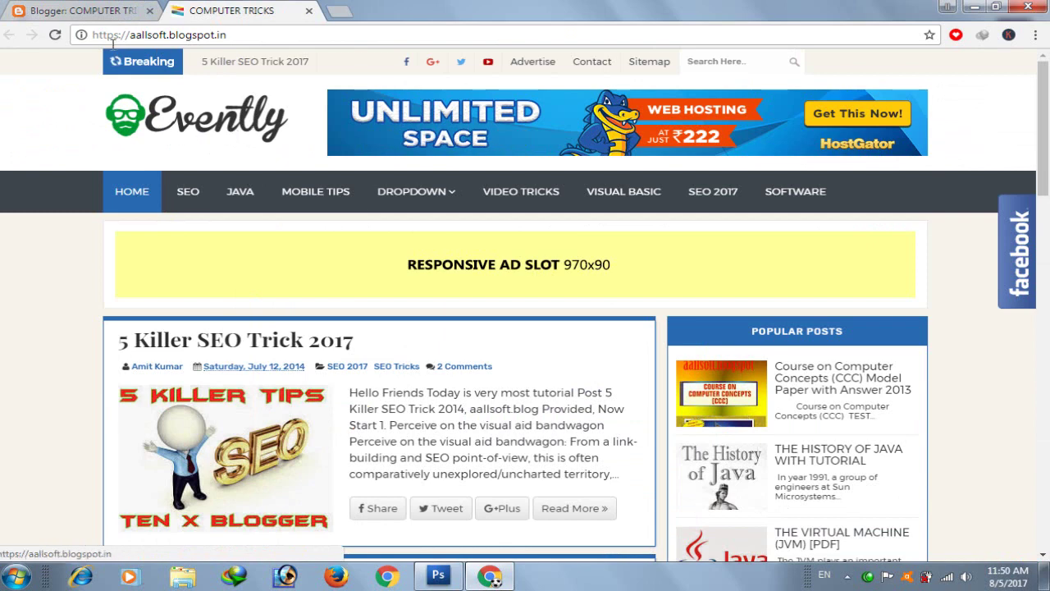
- Return to the blog layout, open the page header gadget's settings and remove its current image
left_click(131, 10)
left_click(375, 410)
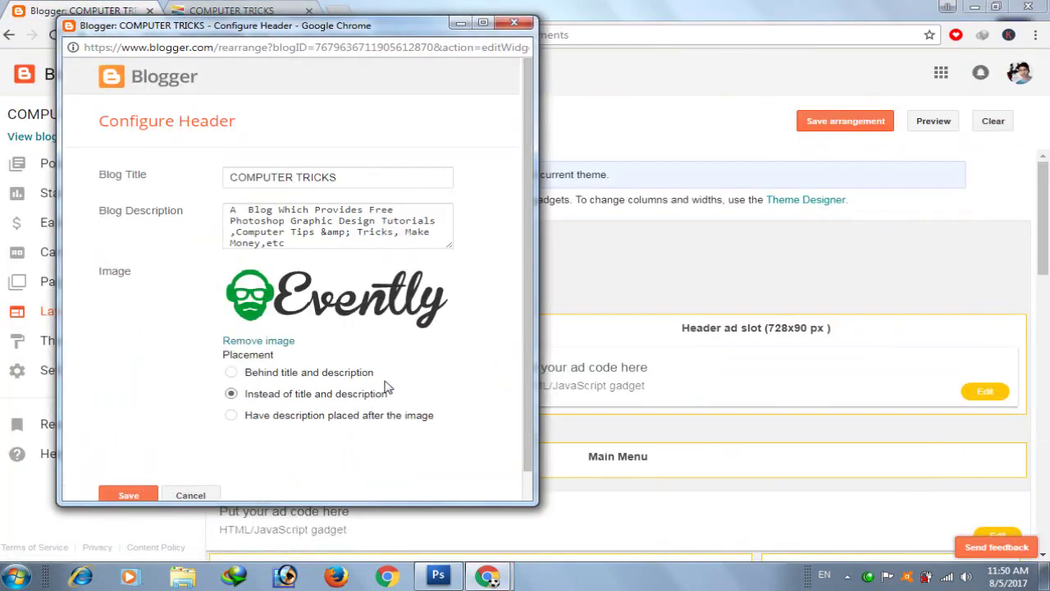
scroll(400, 369, "down", 1)
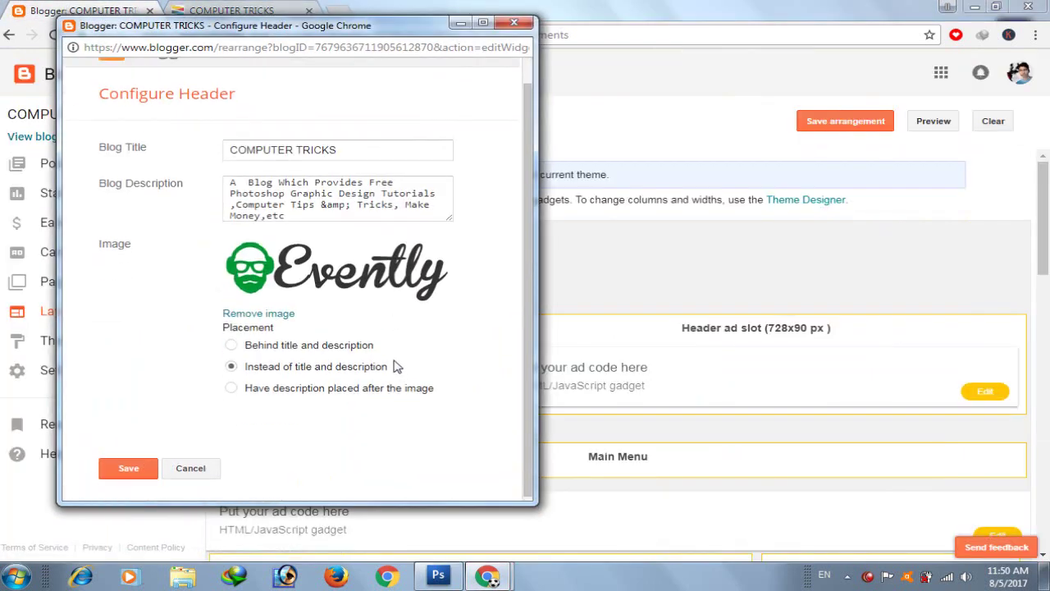
left_click(269, 313)
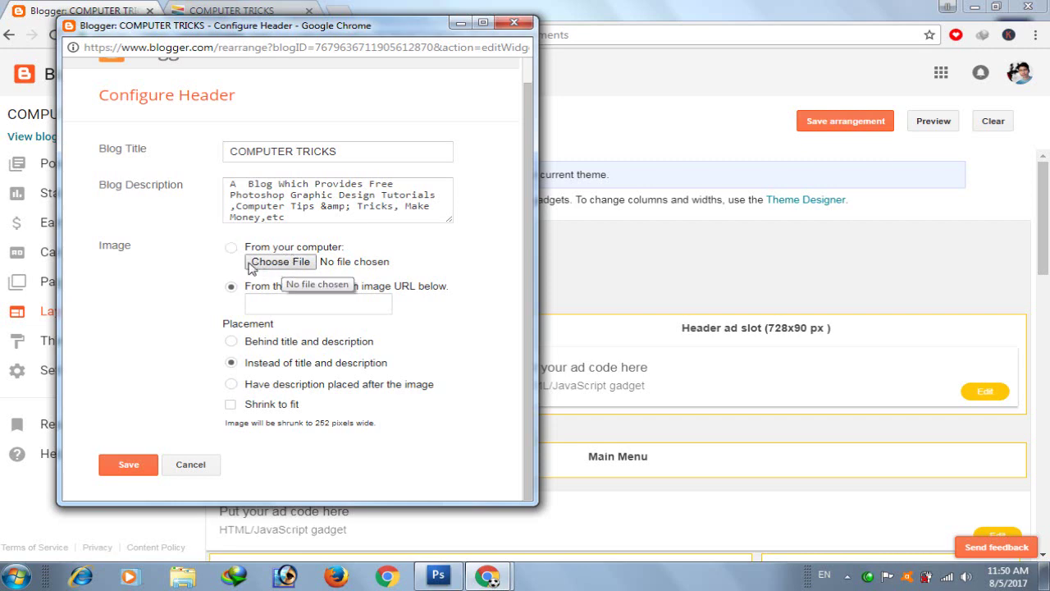
- Upload the LOGO file from the desktop as the header image, then save the header and the layout arrangement
left_click(279, 262)
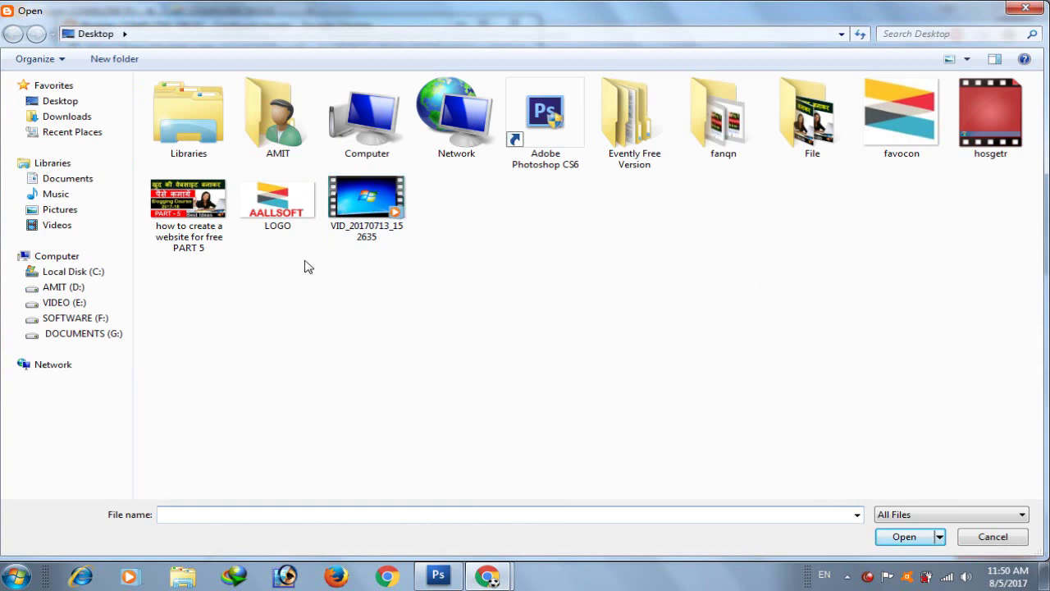
double_click(275, 221)
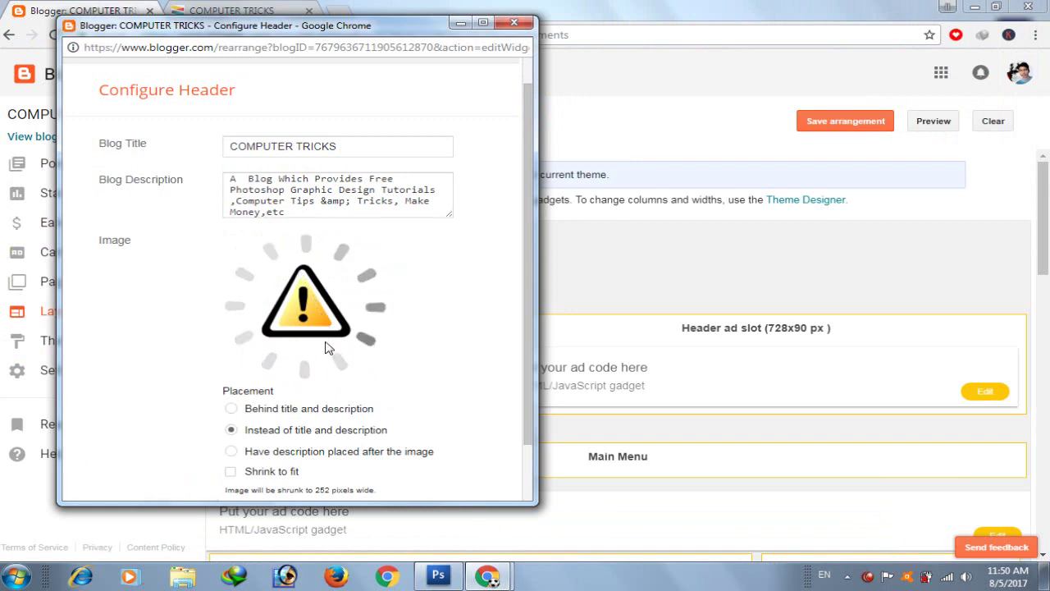
scroll(348, 355, "down", 1)
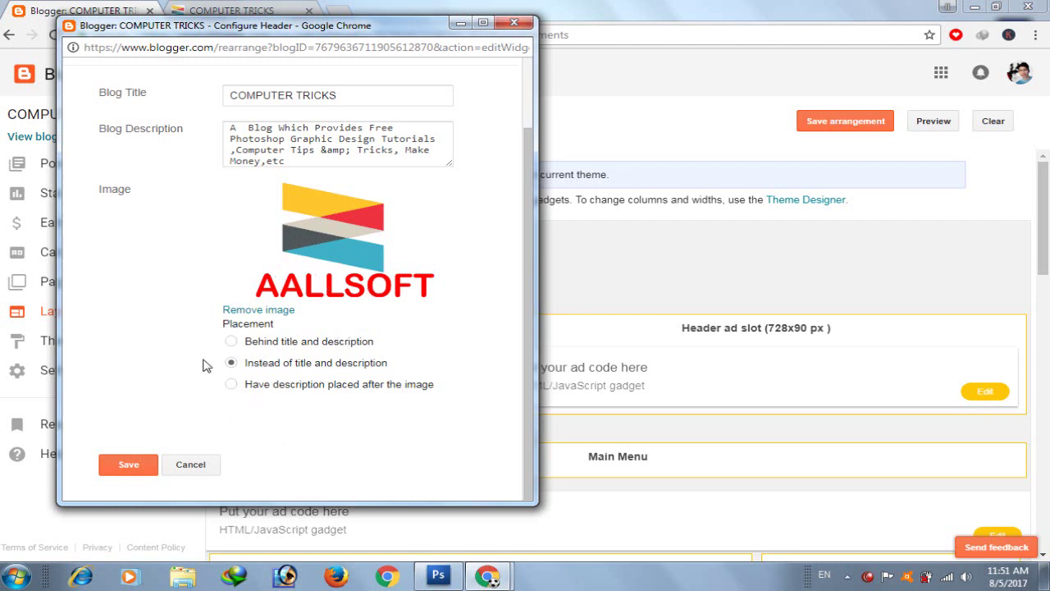
left_click(129, 464)
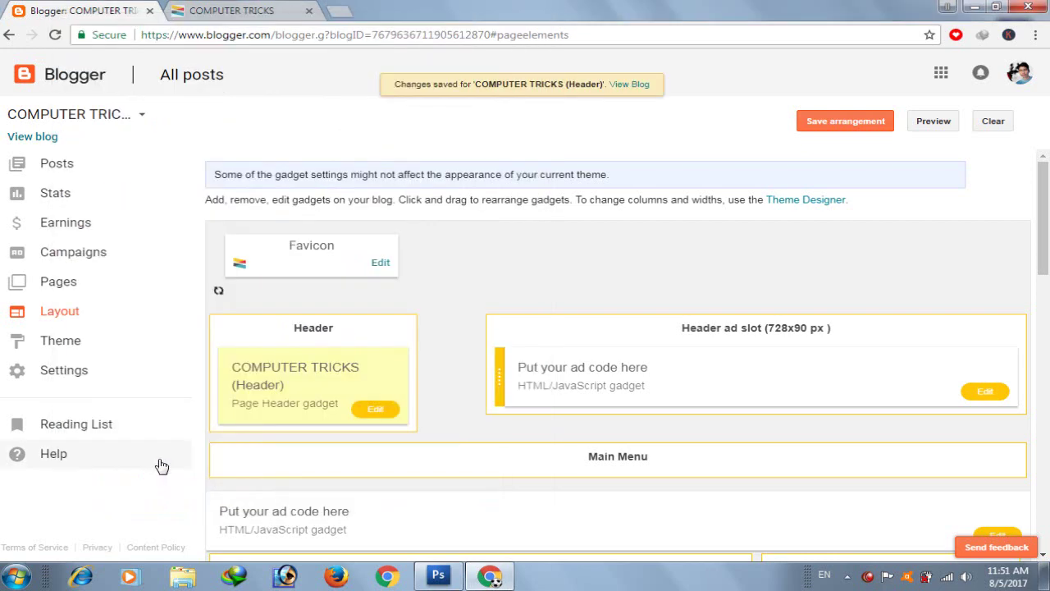
left_click(841, 128)
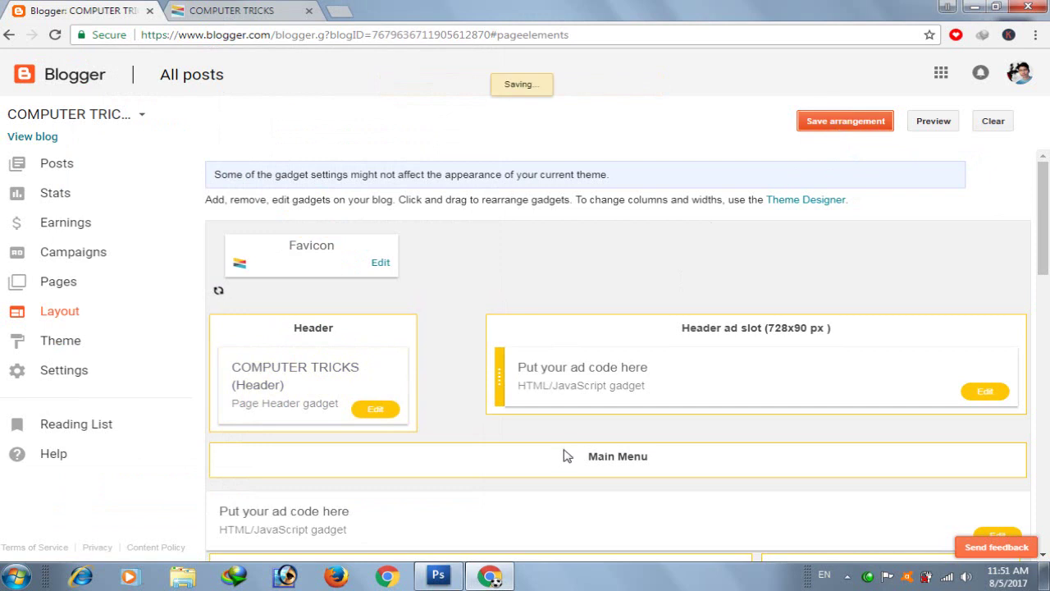
- View the live blog again and check the header logo on its home page
left_click(37, 137)
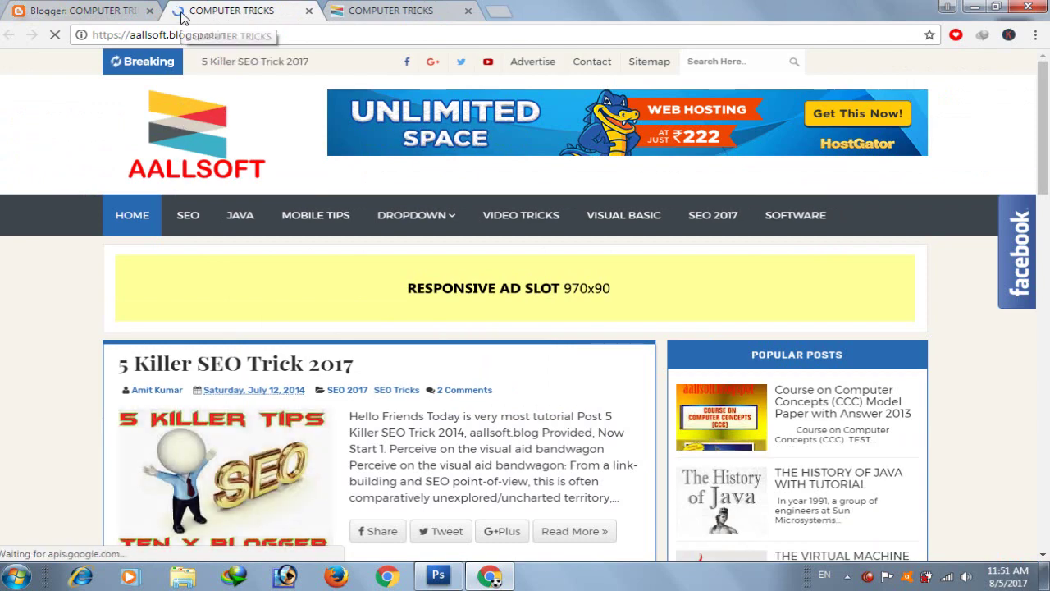
scroll(370, 290, "down", 2)
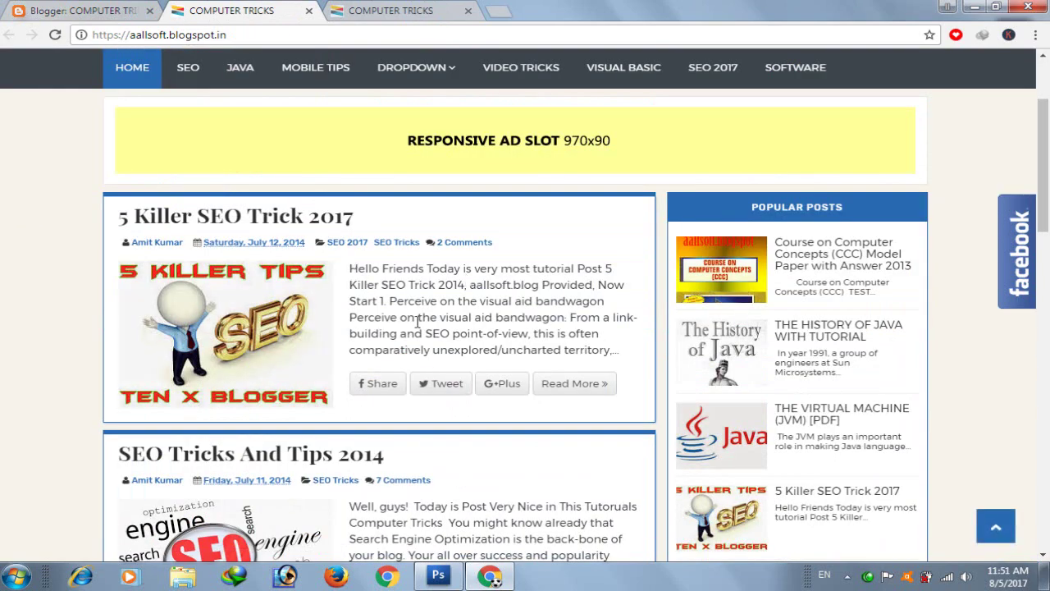
scroll(372, 301, "up", 2)
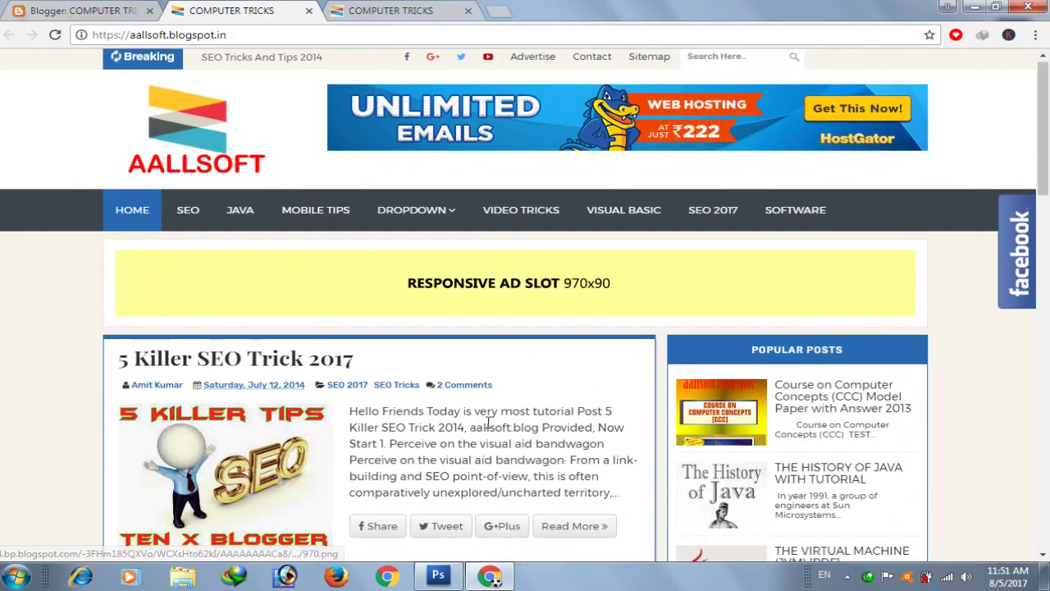
- Examine the post list and sidebar of the live blog's home page down to the categories section
scroll(473, 381, "down", 5)
scroll(473, 381, "down", 10)
scroll(478, 335, "up", 10)
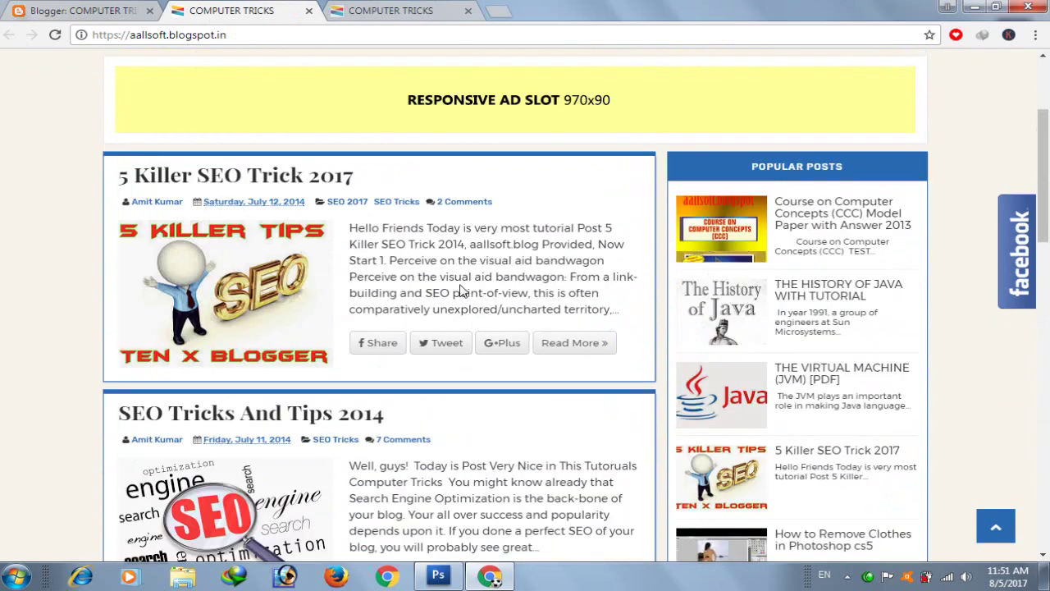
scroll(448, 333, "down", 5)
scroll(440, 368, "down", 3)
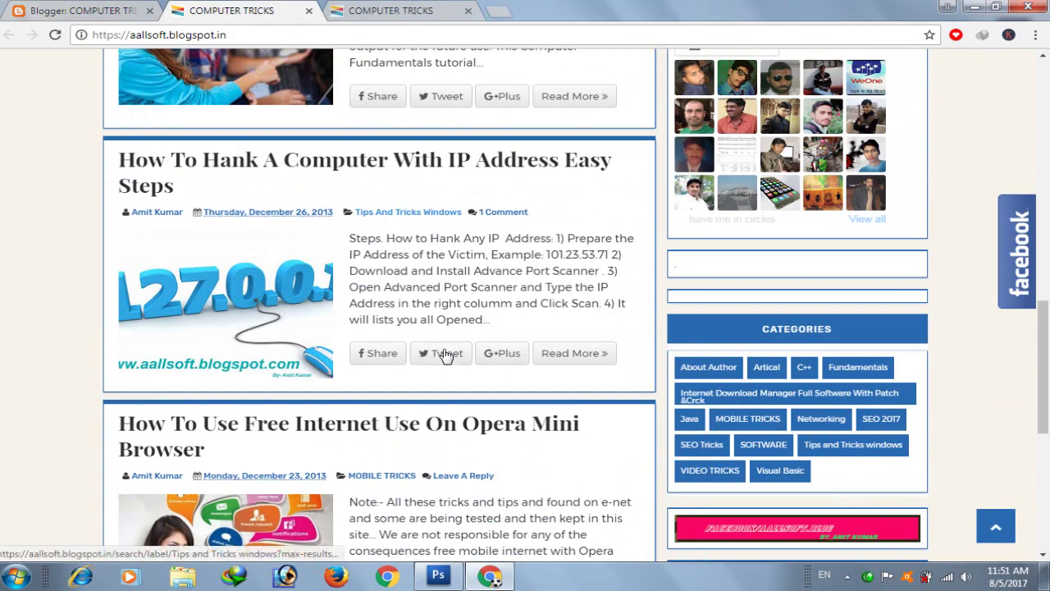
scroll(440, 356, "down", 3)
scroll(440, 365, "up", 3)
scroll(434, 343, "up", 10)
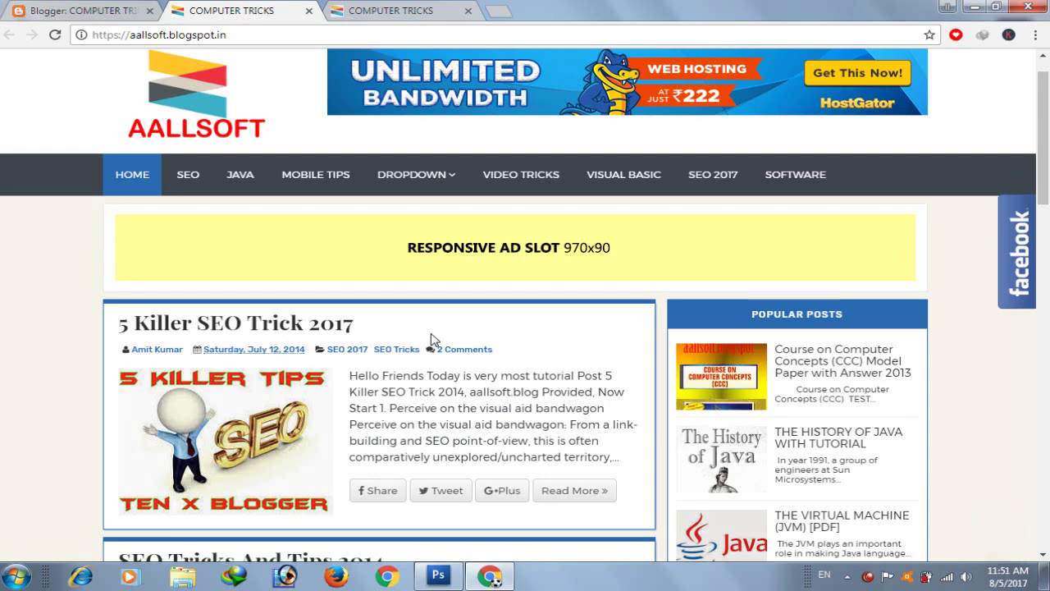
scroll(434, 353, "down", 12)
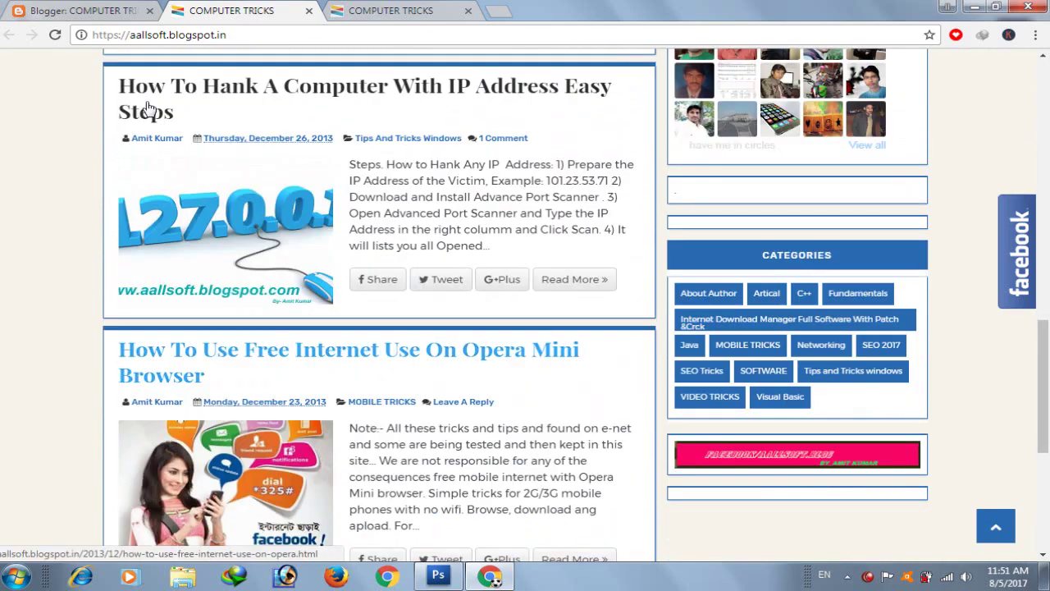
- Open the Blog Posts gadget's settings from the blog layout and set the main page to show 4 posts
left_click(45, 10)
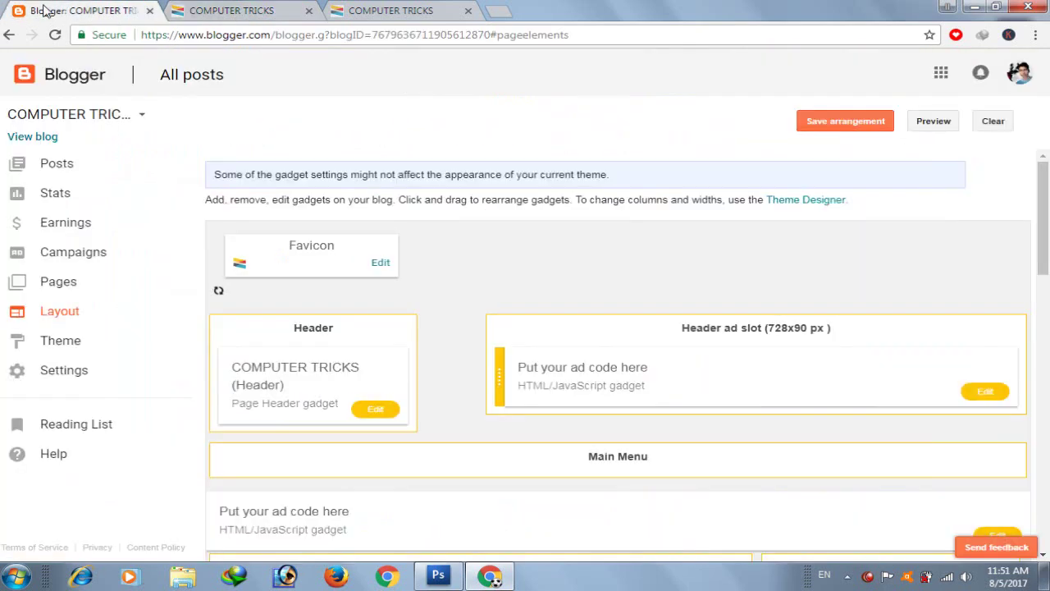
scroll(476, 394, "down", 5)
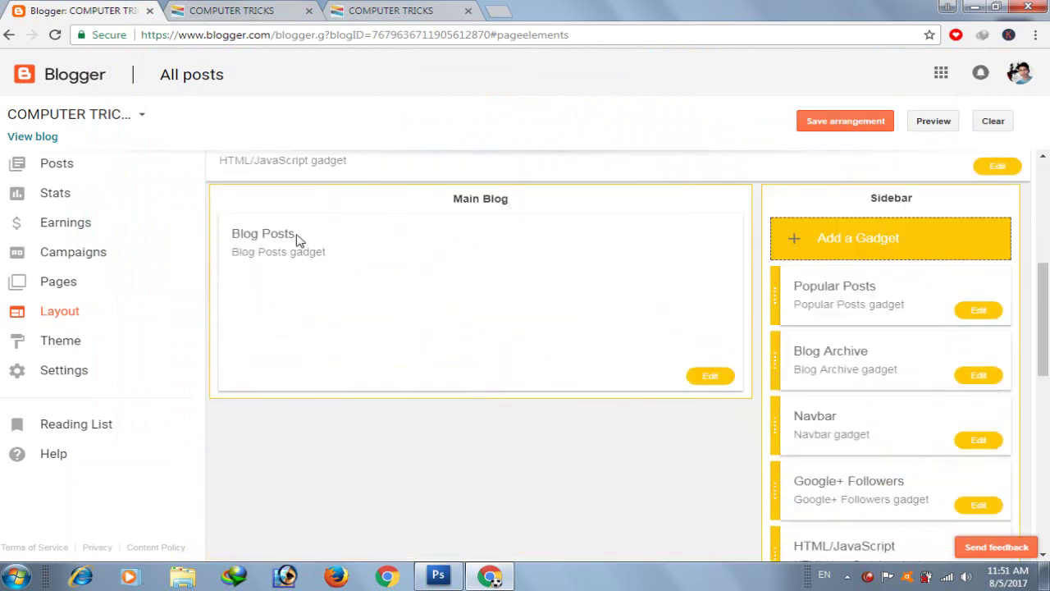
left_click(712, 378)
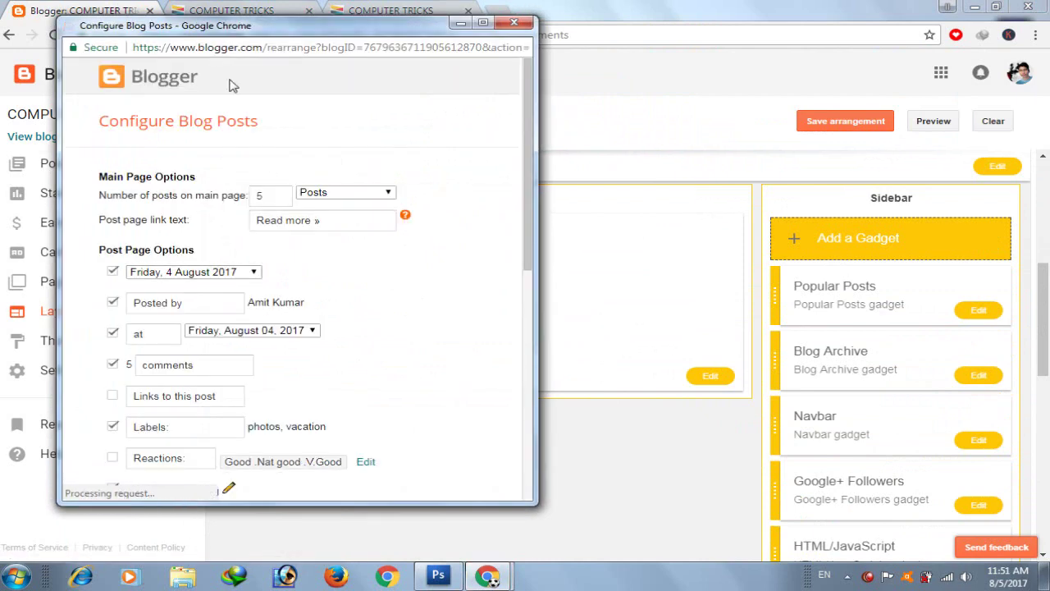
left_click_drag(247, 32, 451, 54)
left_click_drag(472, 222, 383, 220)
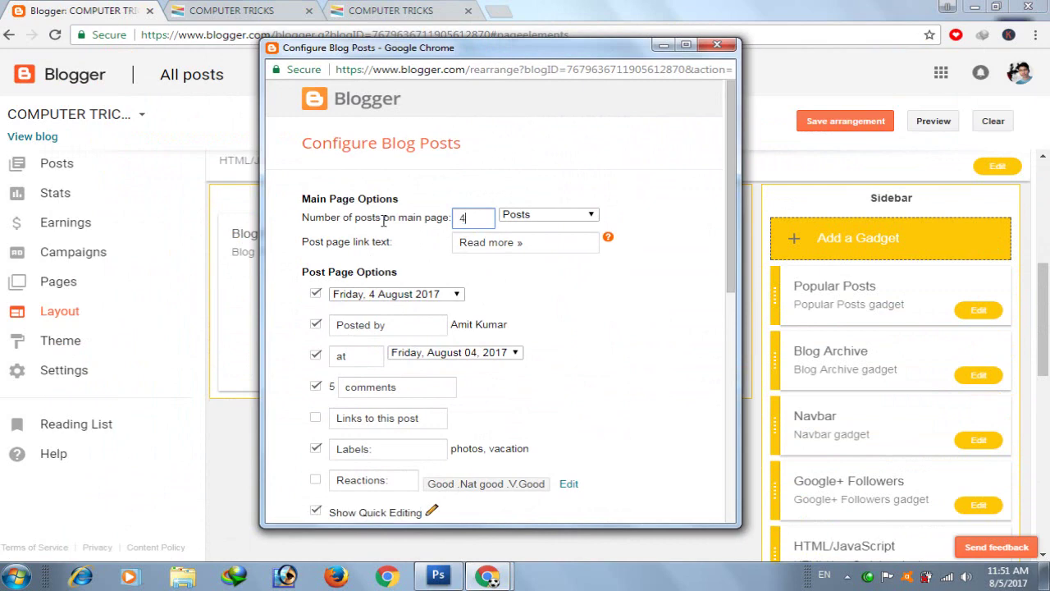
left_click(558, 217)
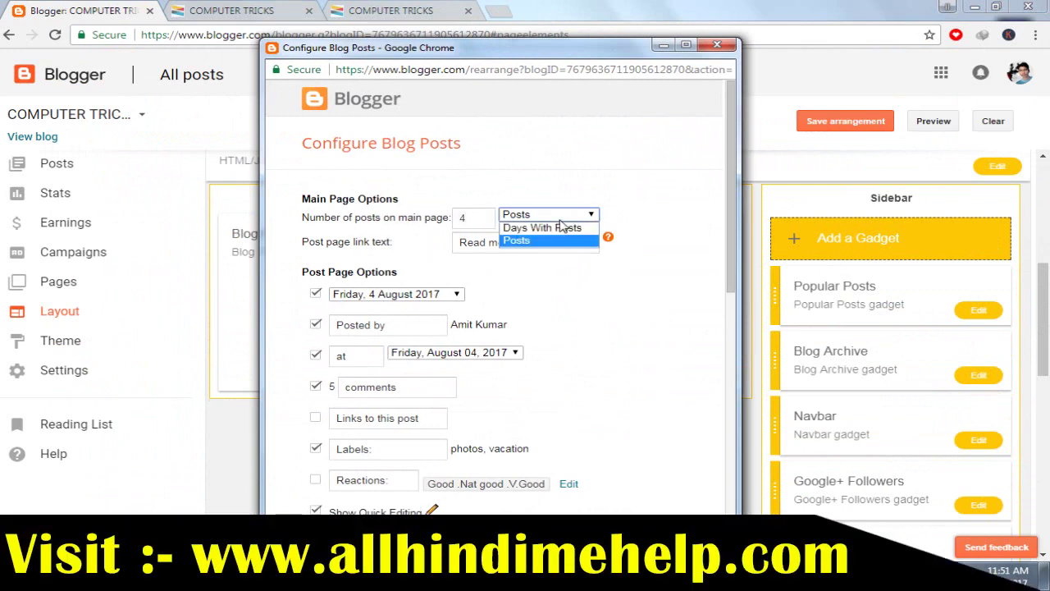
left_click(525, 243)
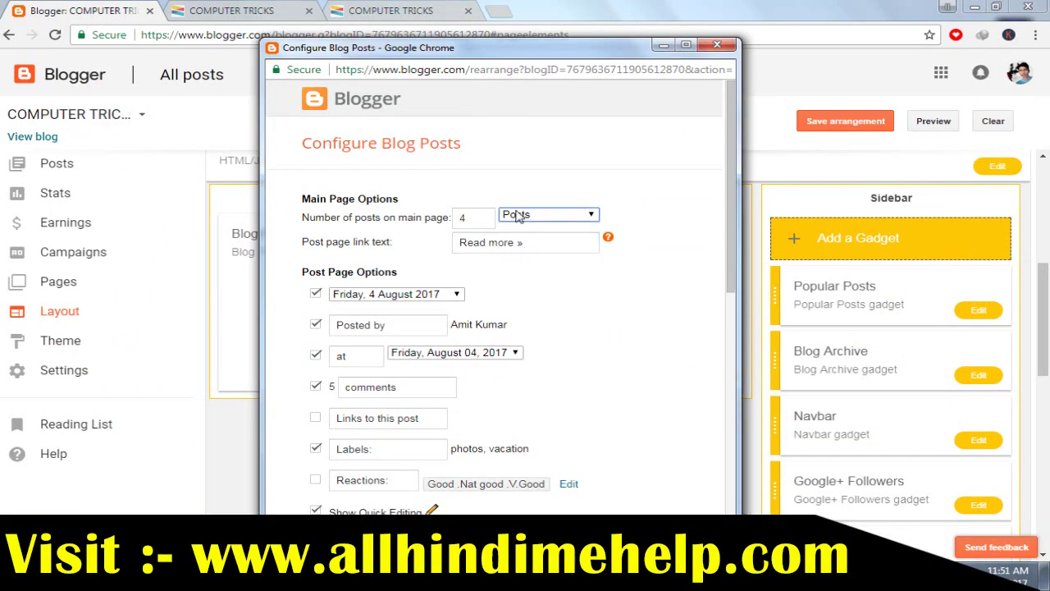
left_click(520, 217)
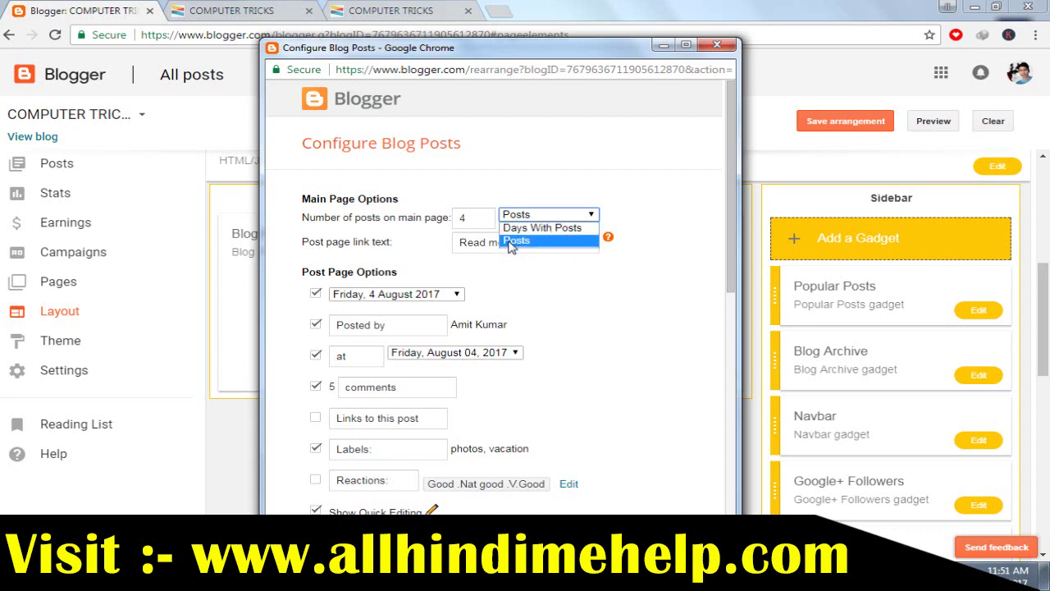
left_click(512, 242)
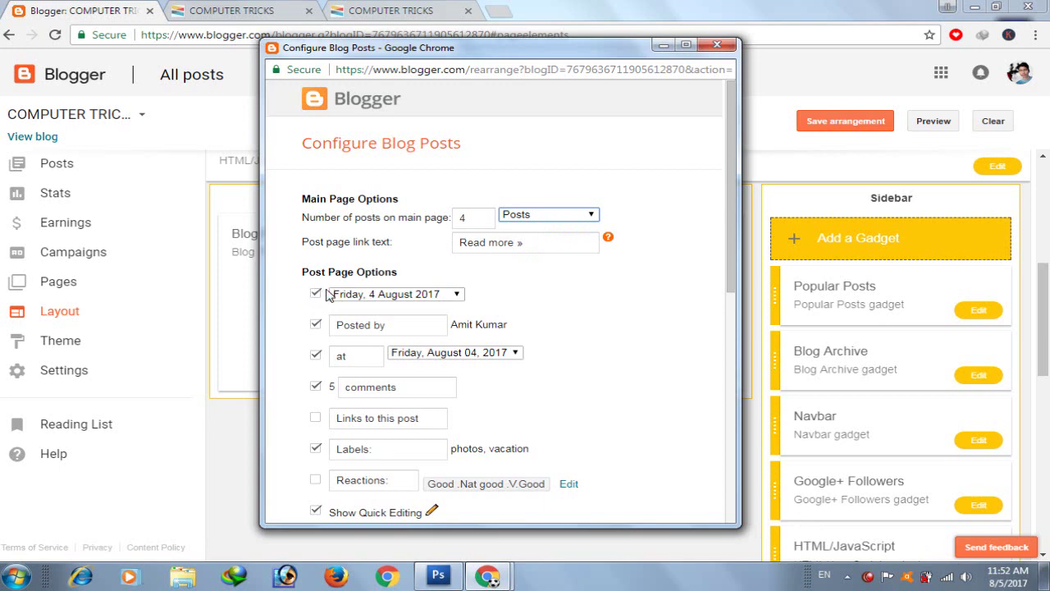
- Look through the available date formats for posts in the post page options
left_click(359, 297)
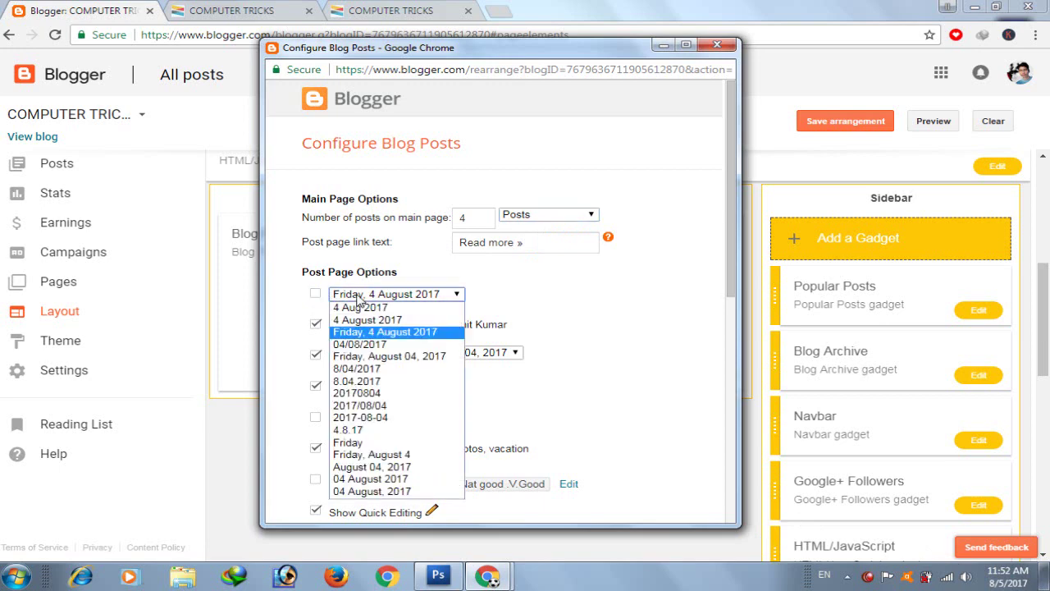
left_click(327, 298)
left_click(345, 297)
left_click(511, 288)
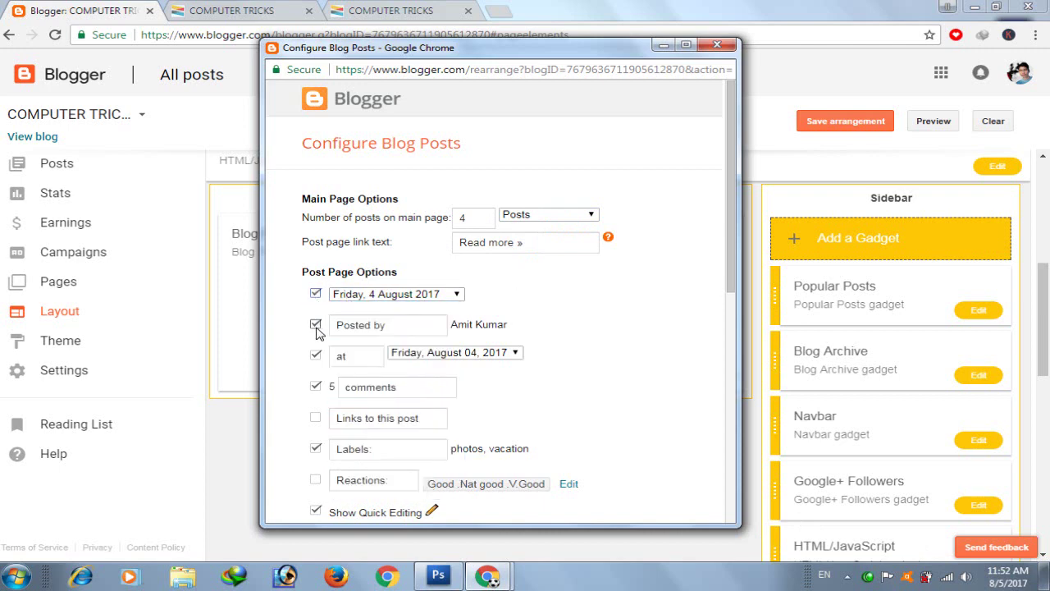
- Compare the author and date line of the posts on the live blog with the Blog Posts settings
left_click(386, 324)
left_click(217, 10)
left_click(217, 10)
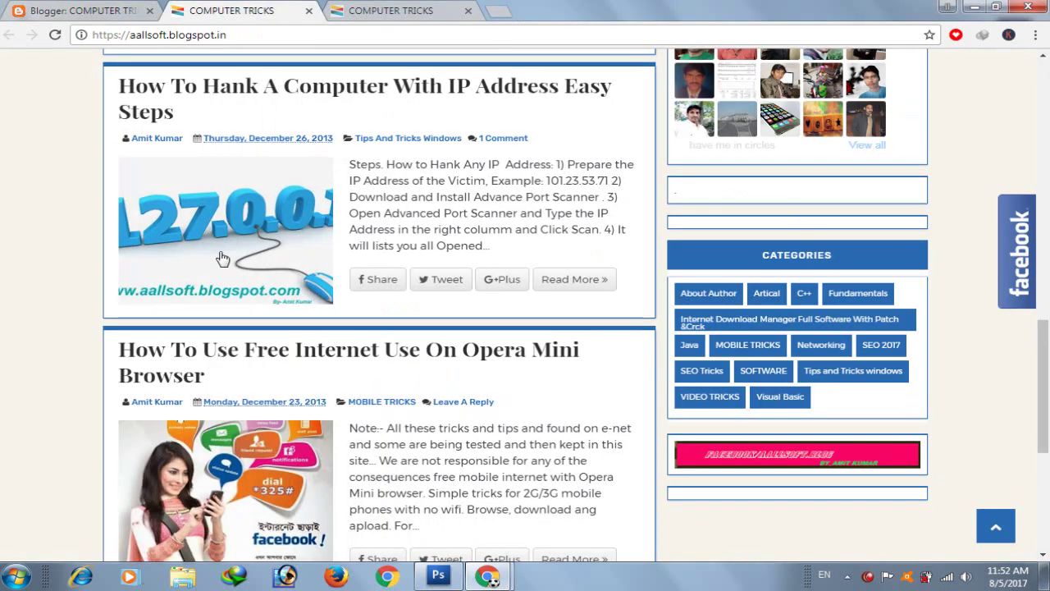
left_click(127, 10)
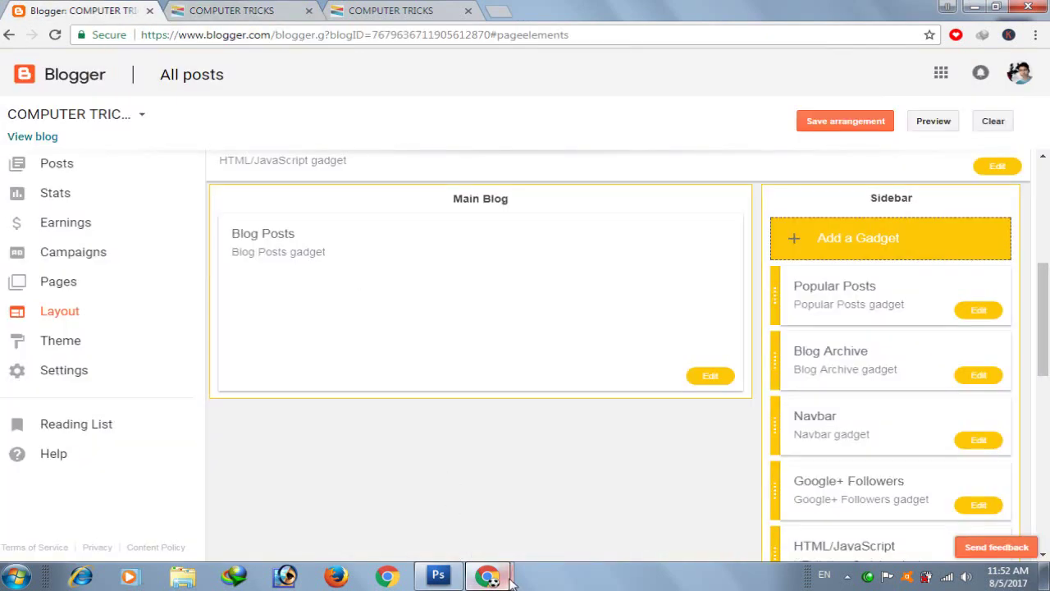
mouse_move(487, 576)
left_click(579, 484)
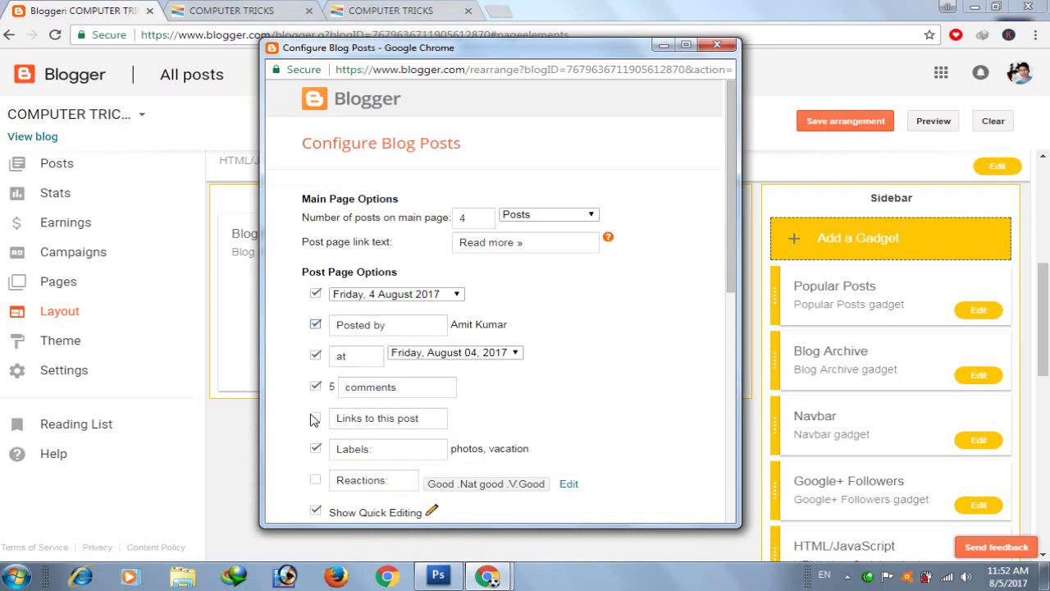
- Review the remaining post page options, including labels, the reactions text, ads and the item arrangement
scroll(352, 400, "down", 2)
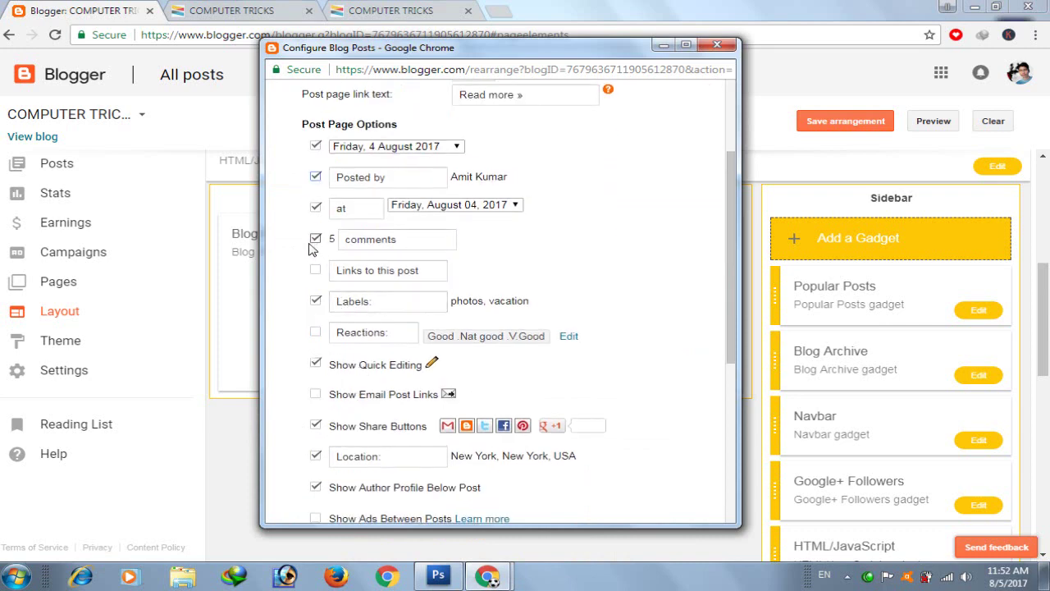
left_click(317, 302)
left_click(572, 336)
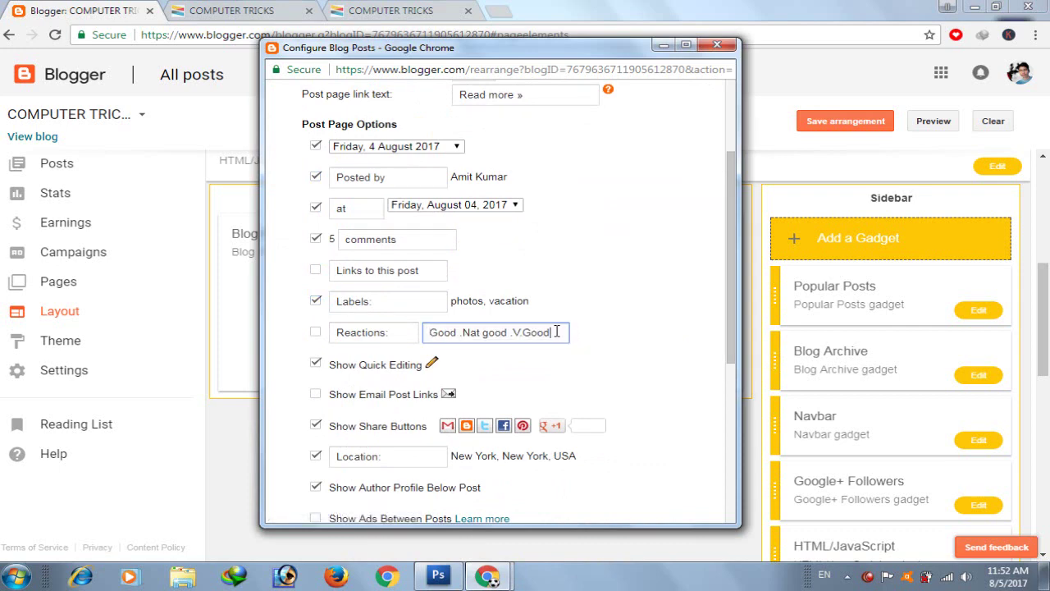
left_click(622, 305)
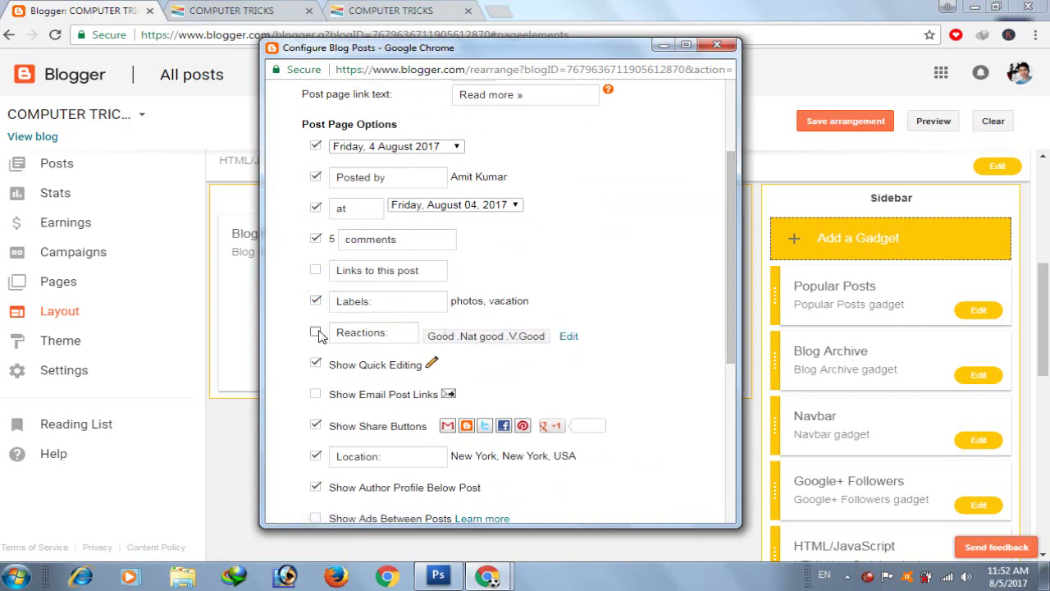
scroll(307, 363, "down", 2)
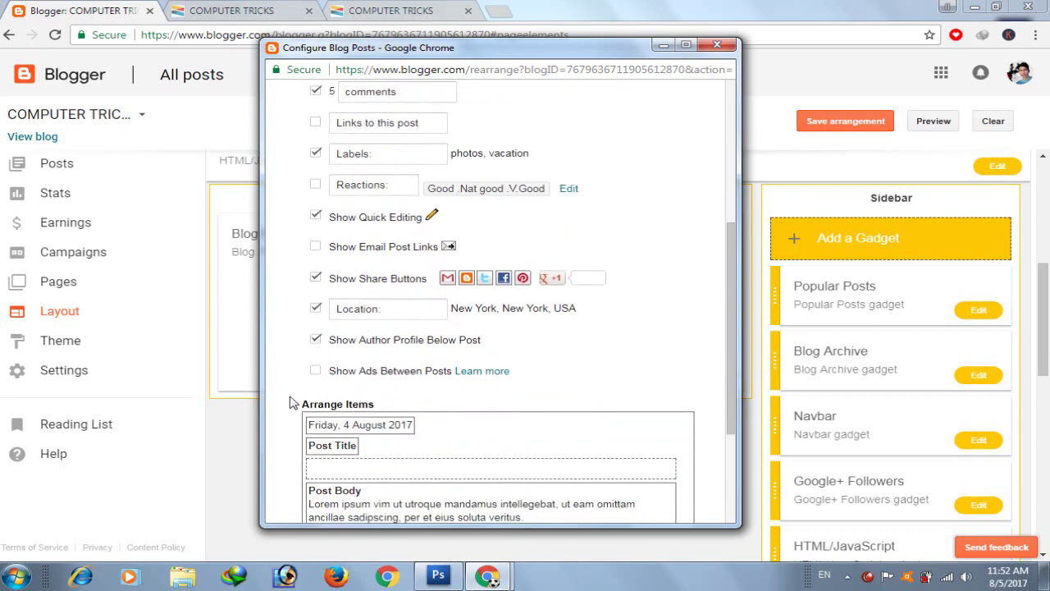
scroll(294, 404, "down", 3)
scroll(356, 294, "up", 1)
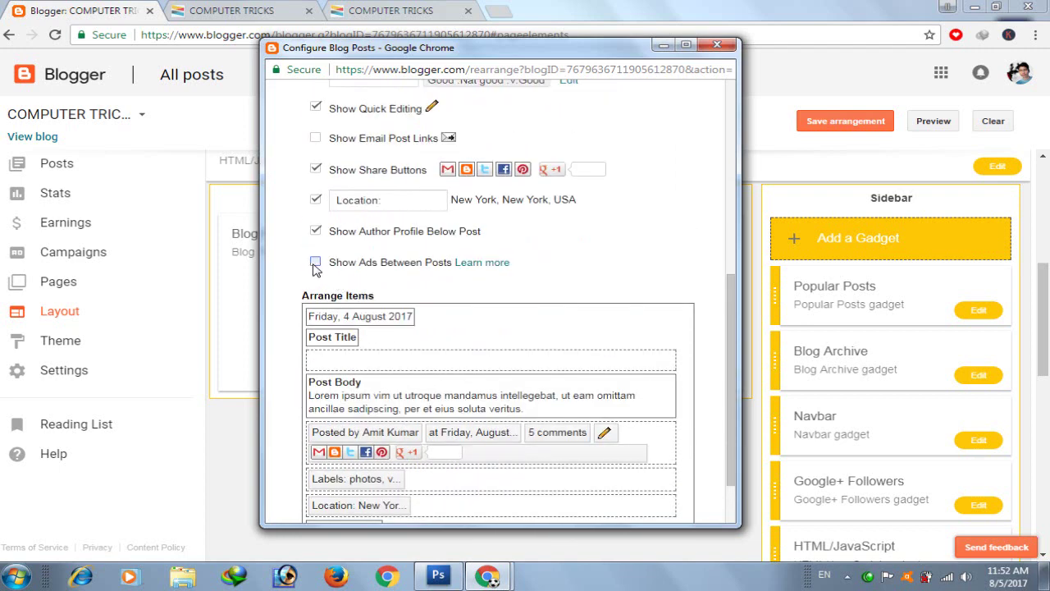
- Enable ads between posts and check the post area on the live blog before returning to the Blog Posts settings
left_click(315, 263)
key("ctrl+w")
key("ctrl+Tab")
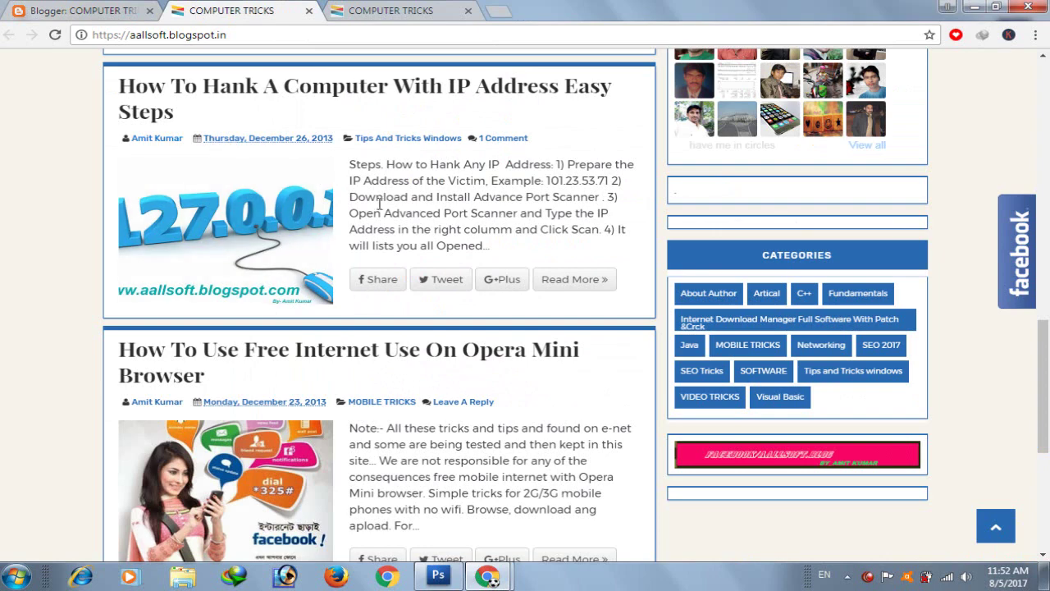
scroll(381, 401, "down", 5)
scroll(410, 420, "up", 1)
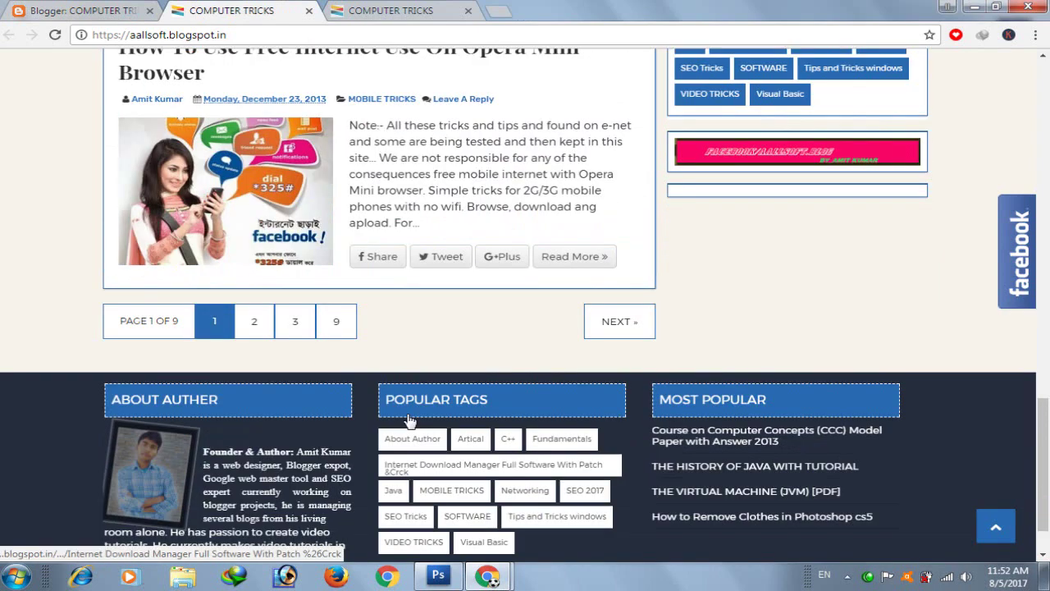
scroll(410, 420, "up", 5)
left_click(82, 12)
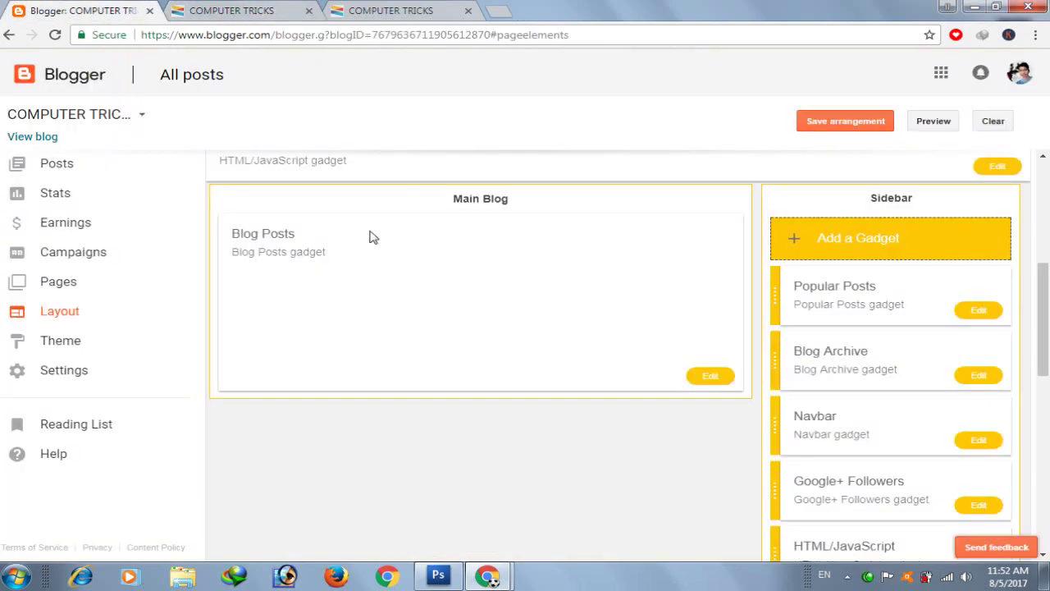
mouse_move(493, 578)
left_click(579, 476)
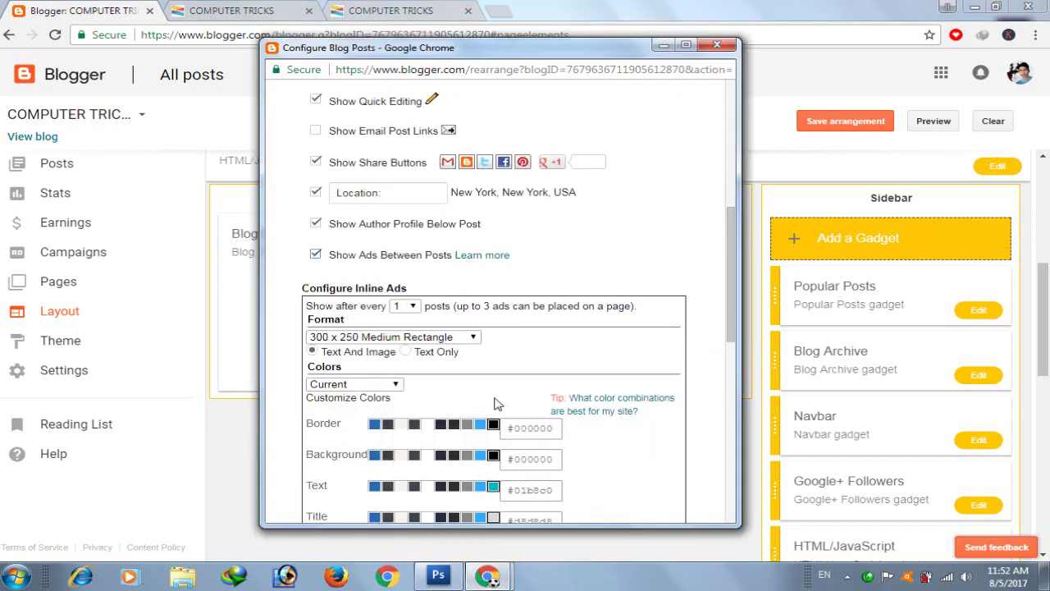
- Set the inline ad format to 234 x 60 Half Banner and review its preview
scroll(490, 410, "down", 3)
scroll(492, 394, "up", 4)
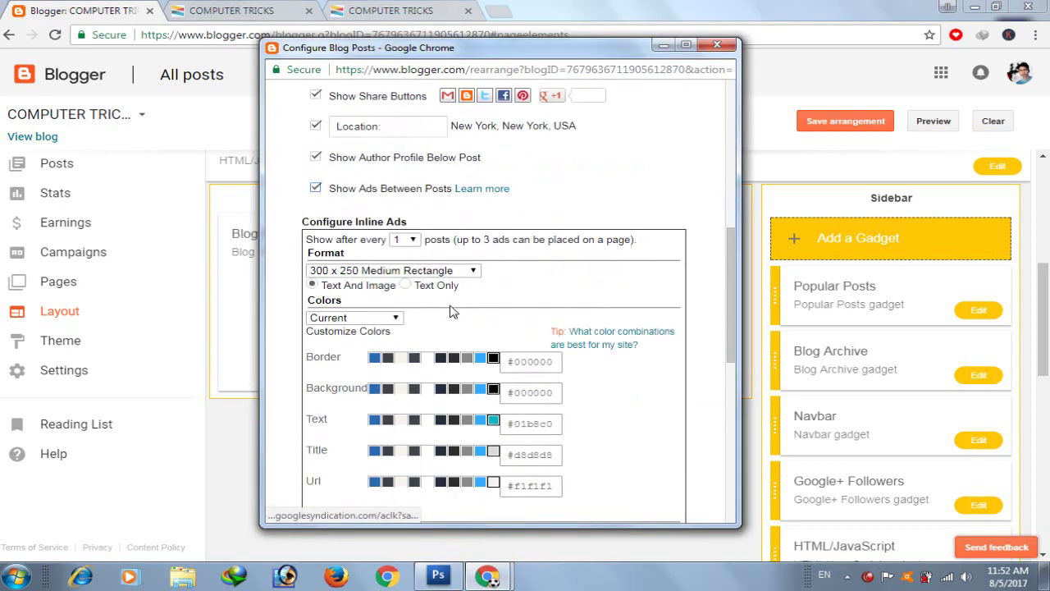
left_click(414, 270)
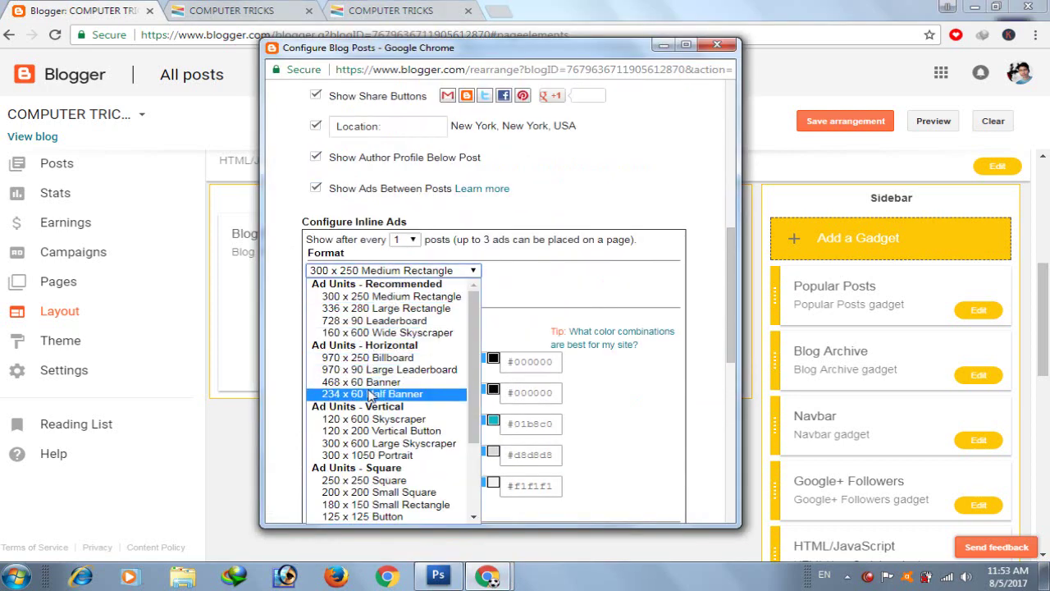
left_click(394, 394)
scroll(507, 463, "down", 5)
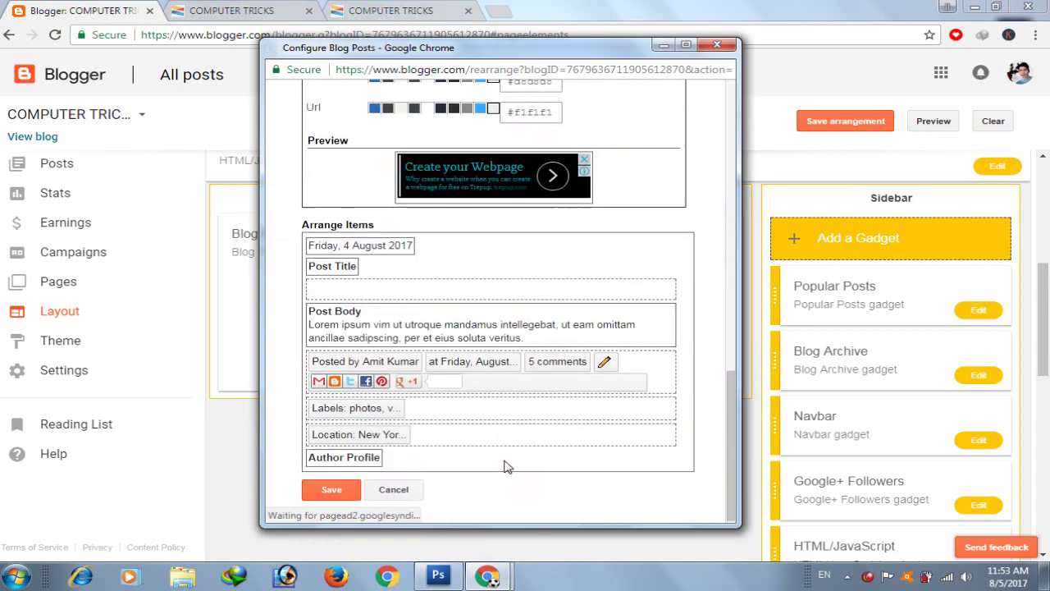
scroll(505, 465, "up", 3)
scroll(504, 468, "down", 3)
scroll(506, 466, "down", 1)
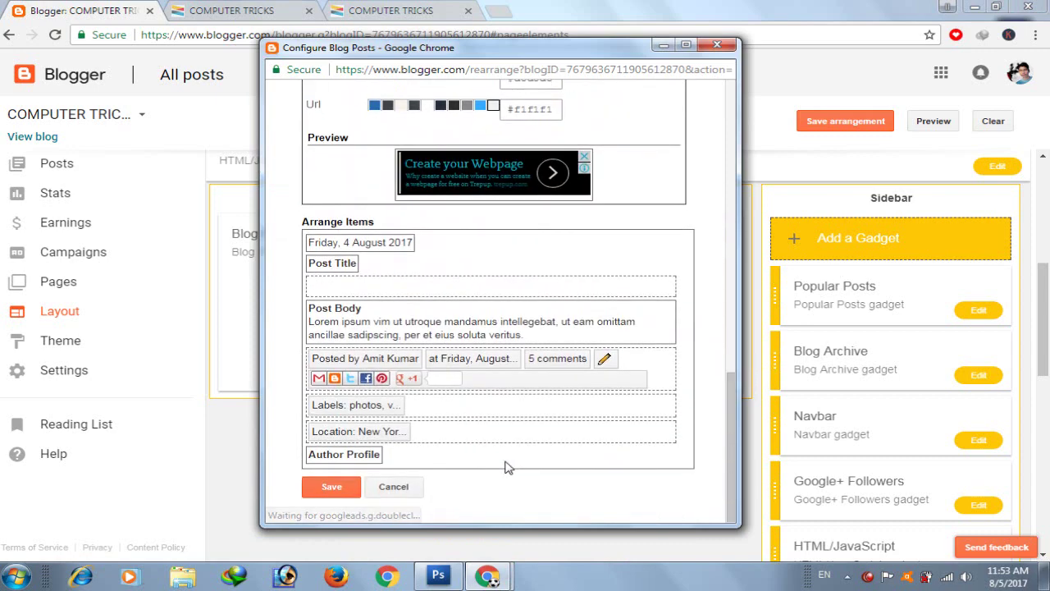
- Turn off ads between posts and save the Blog Posts gadget's settings
left_click(382, 490)
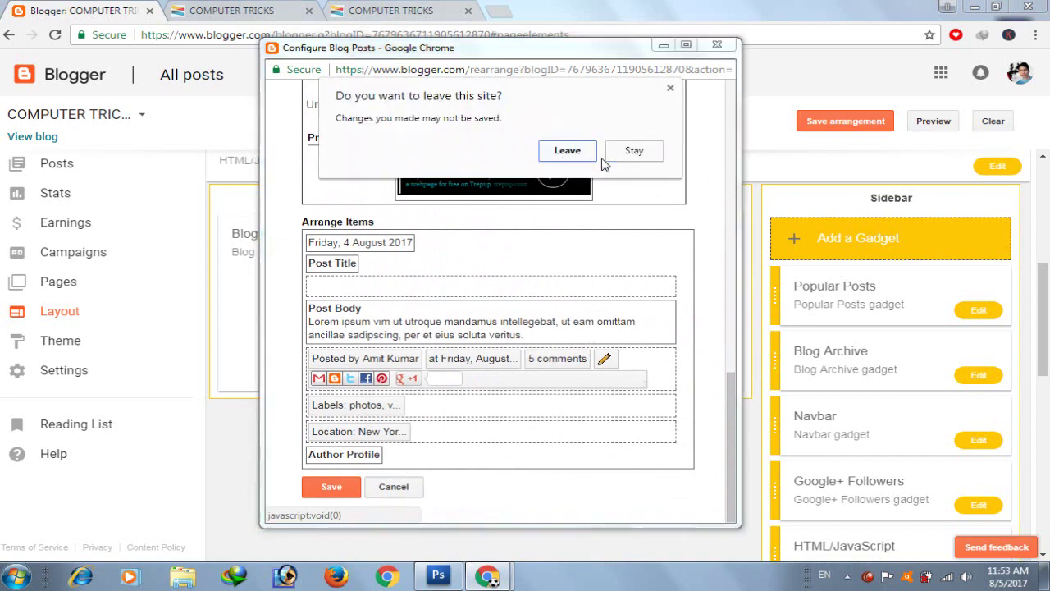
left_click(632, 150)
scroll(410, 465, "up", 3)
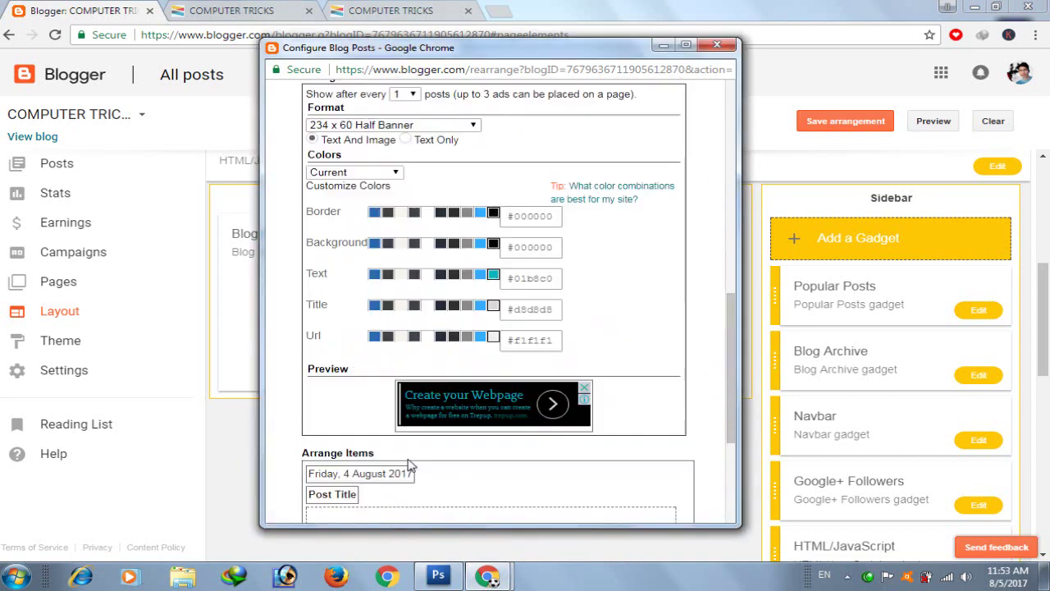
scroll(410, 465, "up", 2)
scroll(410, 459, "down", 4)
scroll(410, 455, "up", 4)
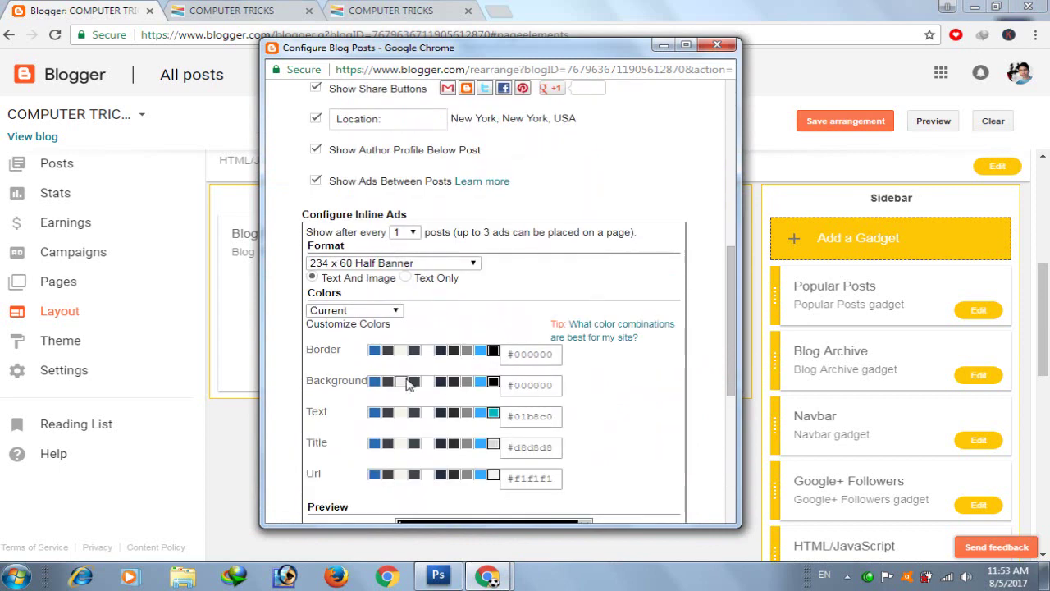
left_click(316, 182)
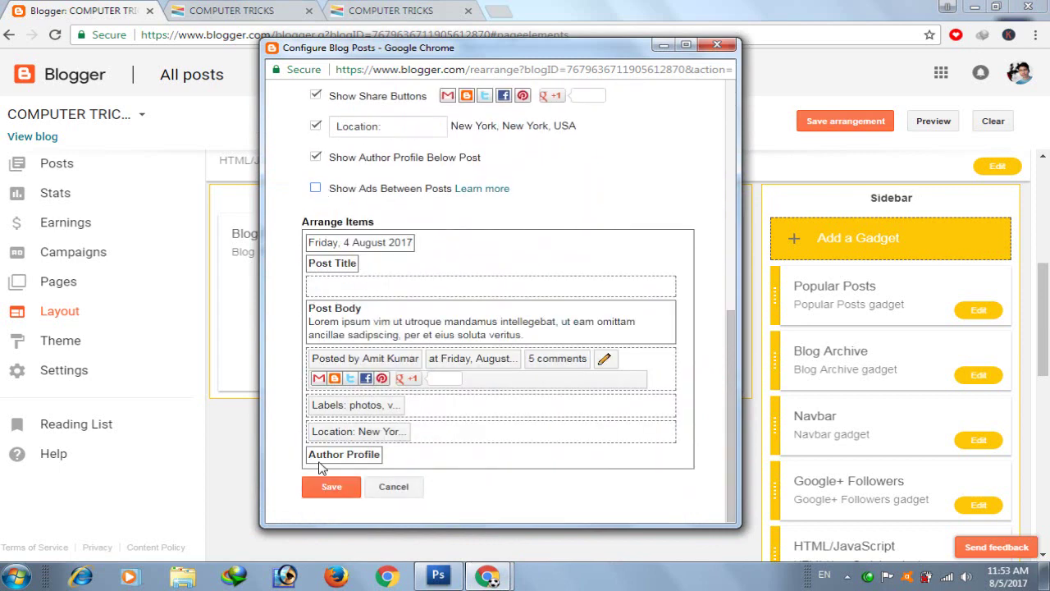
left_click(328, 487)
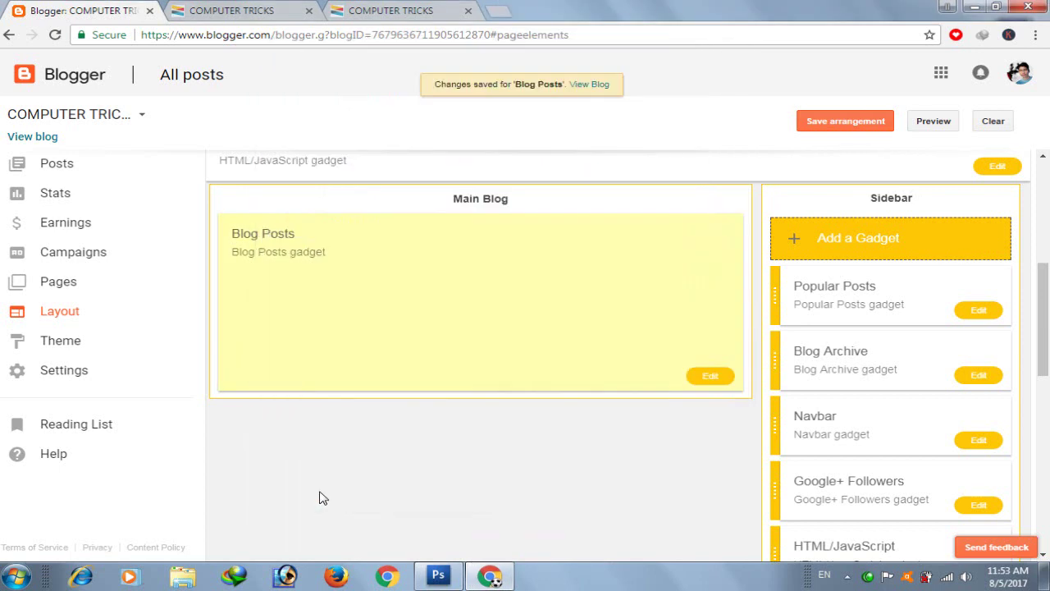
- Save the layout arrangement, open the live blog in a new tab and close the two older blog tabs
left_click(867, 122)
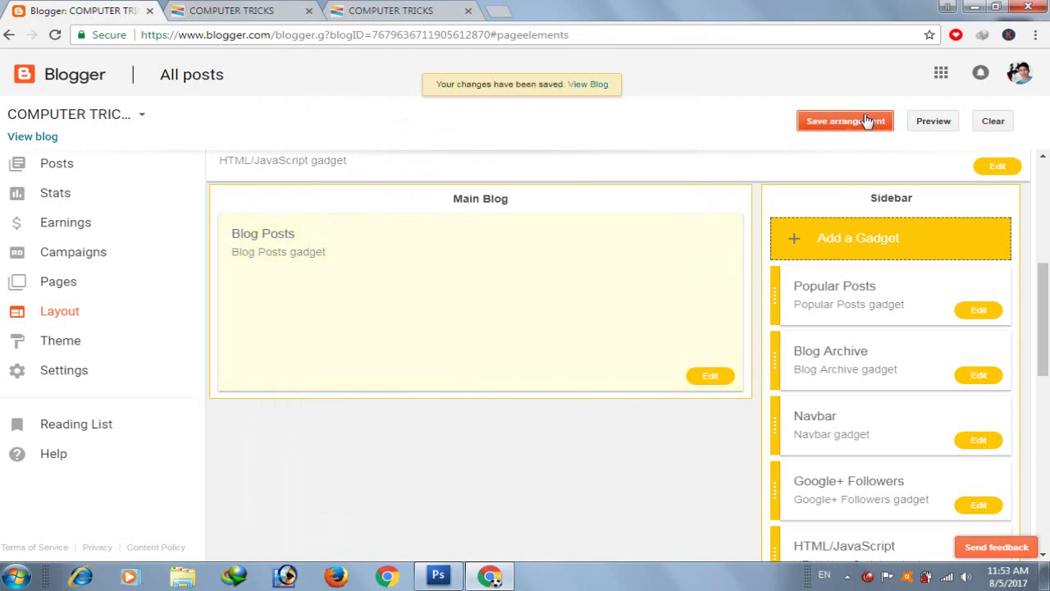
left_click(33, 136)
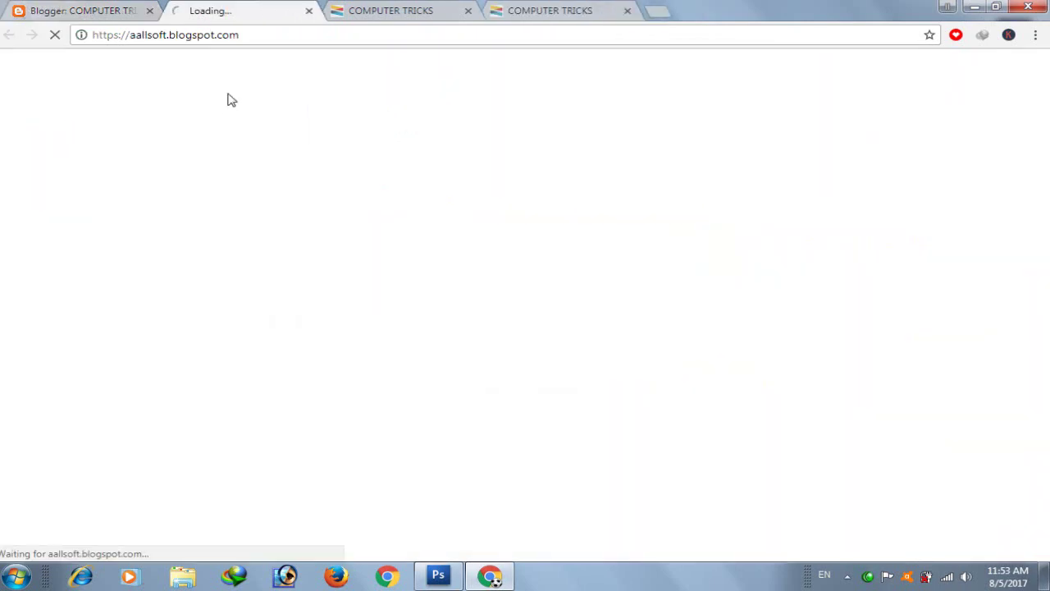
left_click(397, 8)
left_click(468, 10)
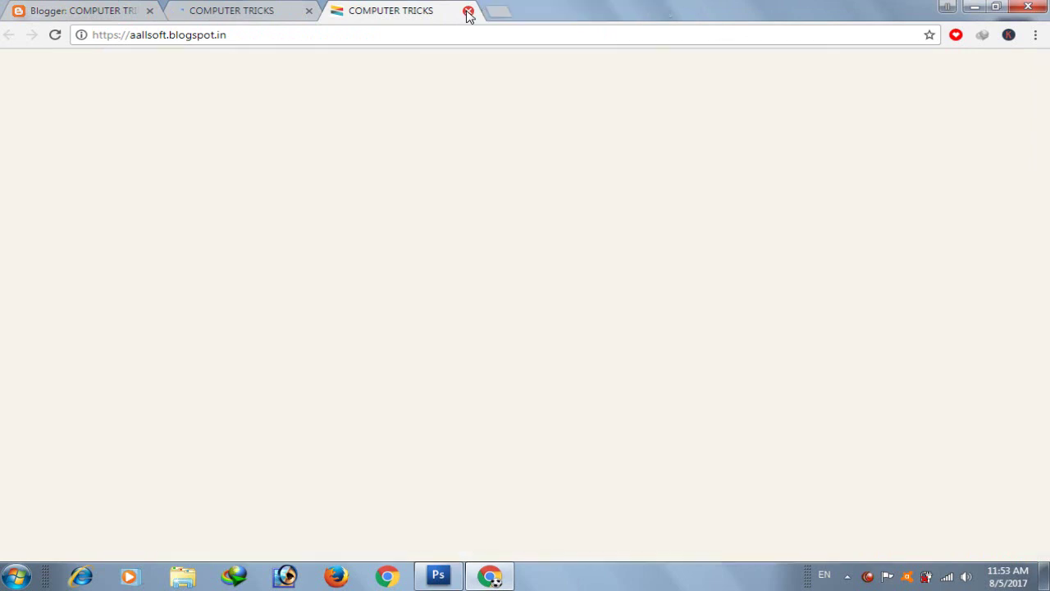
left_click(467, 10)
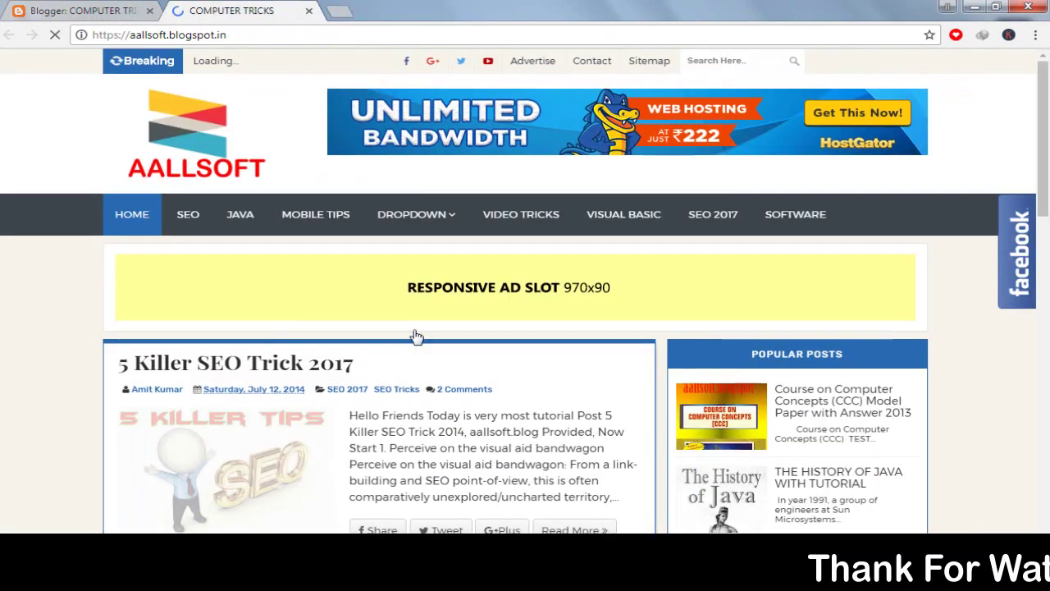
- Examine the live blog's home page, including the post list, post page navigation, sidebar gadgets and footer
scroll(394, 303, "down", 3)
scroll(416, 328, "down", 2)
scroll(422, 341, "down", 8)
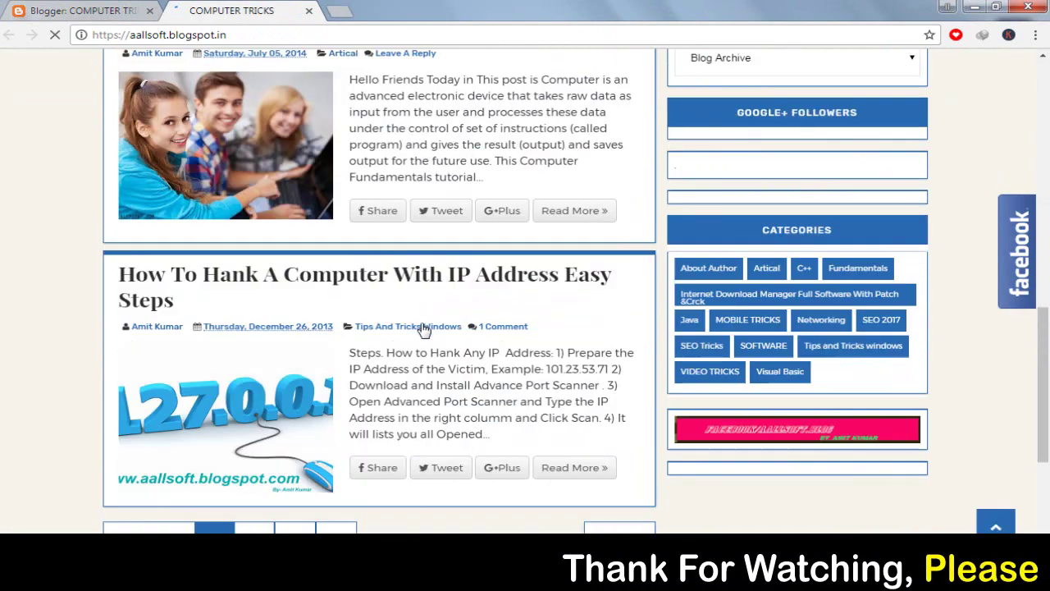
scroll(423, 343, "up", 4)
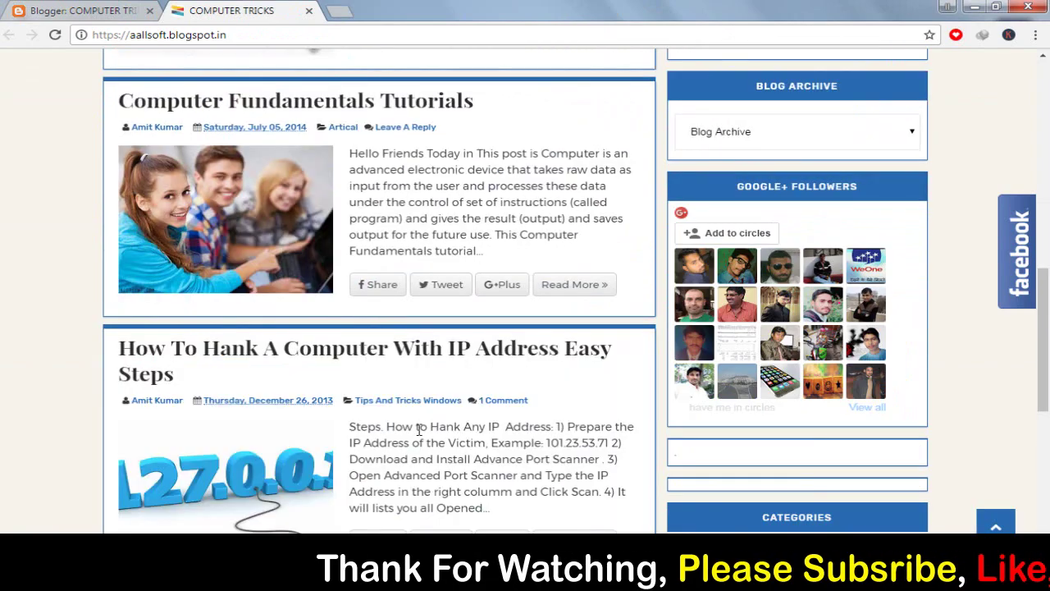
scroll(439, 279, "up", 5)
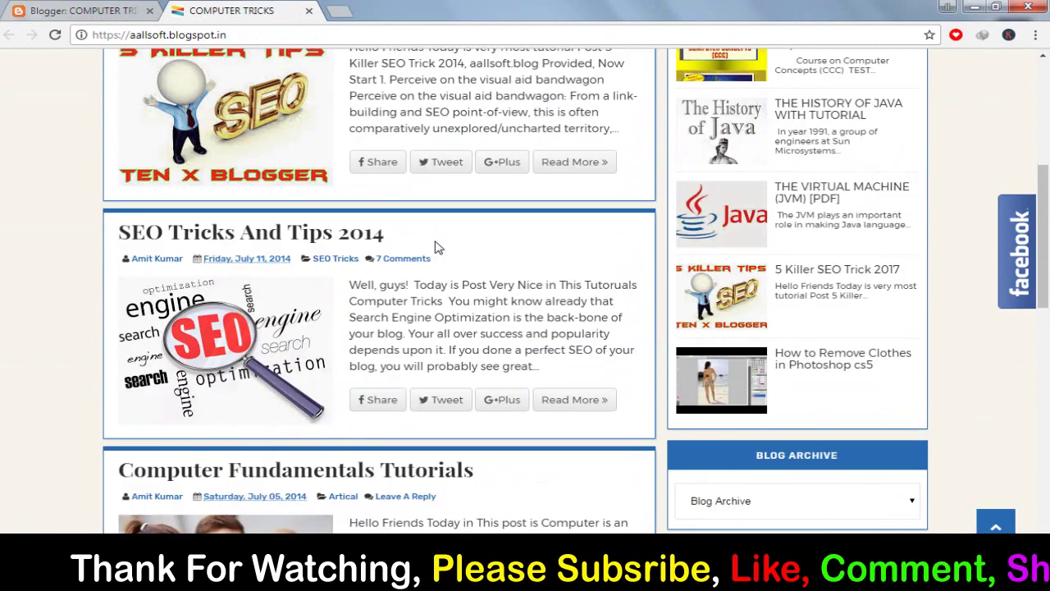
scroll(435, 184, "up", 3)
scroll(493, 238, "down", 12)
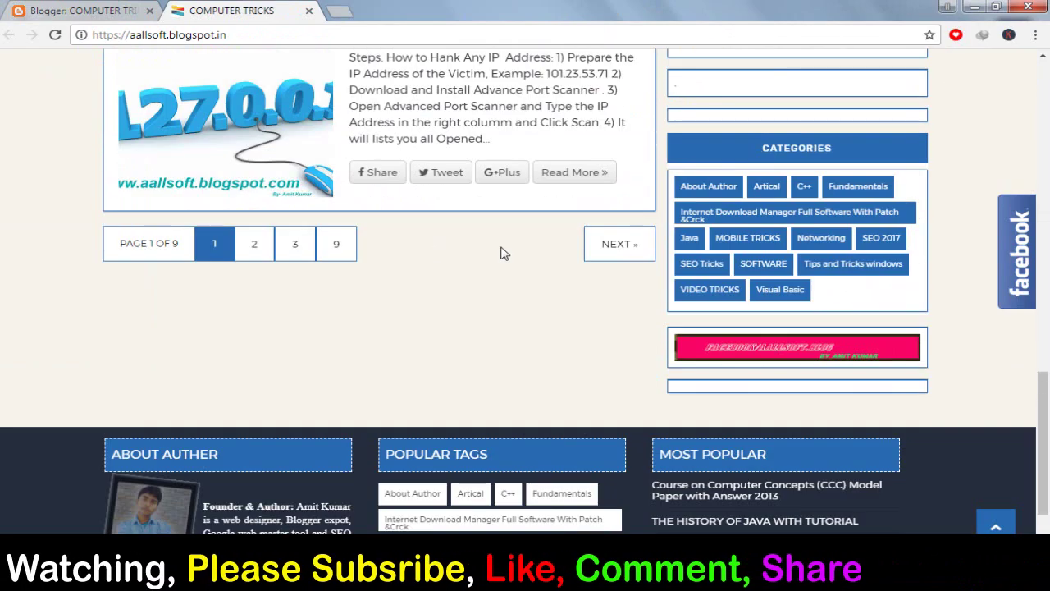
scroll(413, 258, "up", 6)
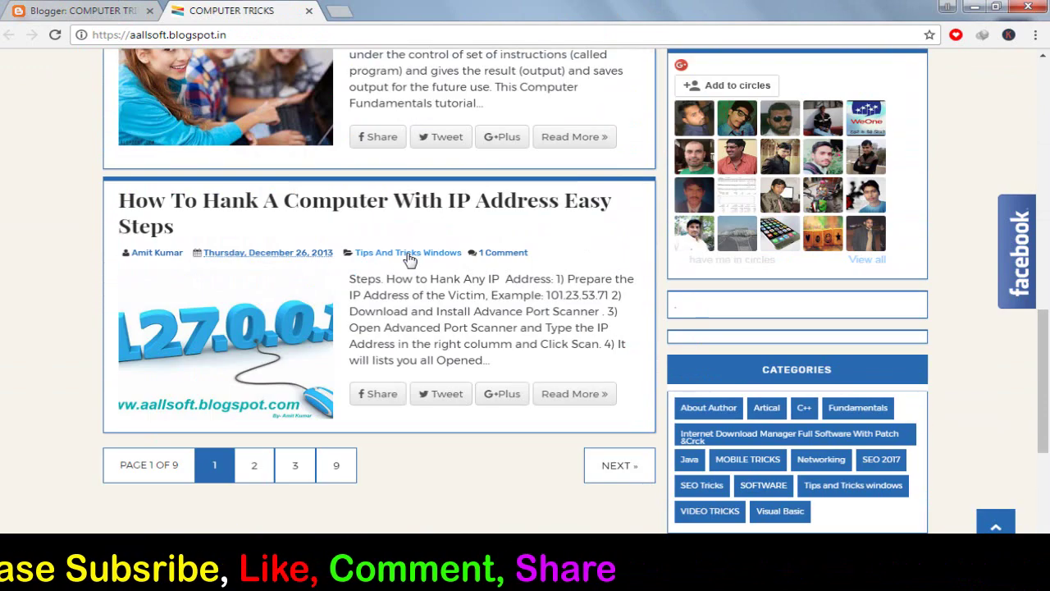
scroll(406, 254, "up", 1)
scroll(346, 398, "down", 5)
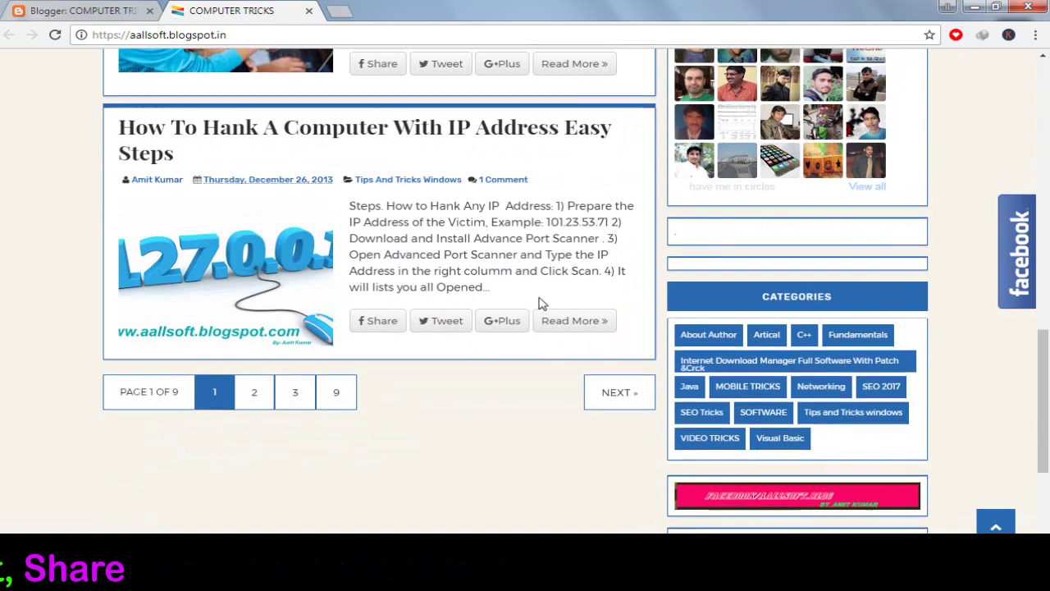
scroll(574, 287, "up", 3)
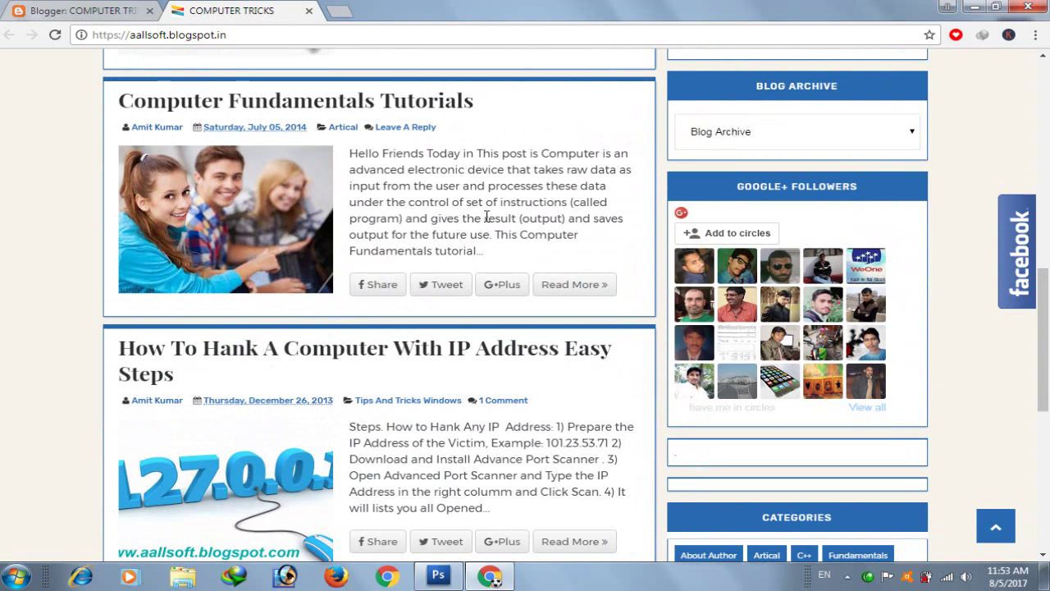
scroll(487, 226, "down", 5)
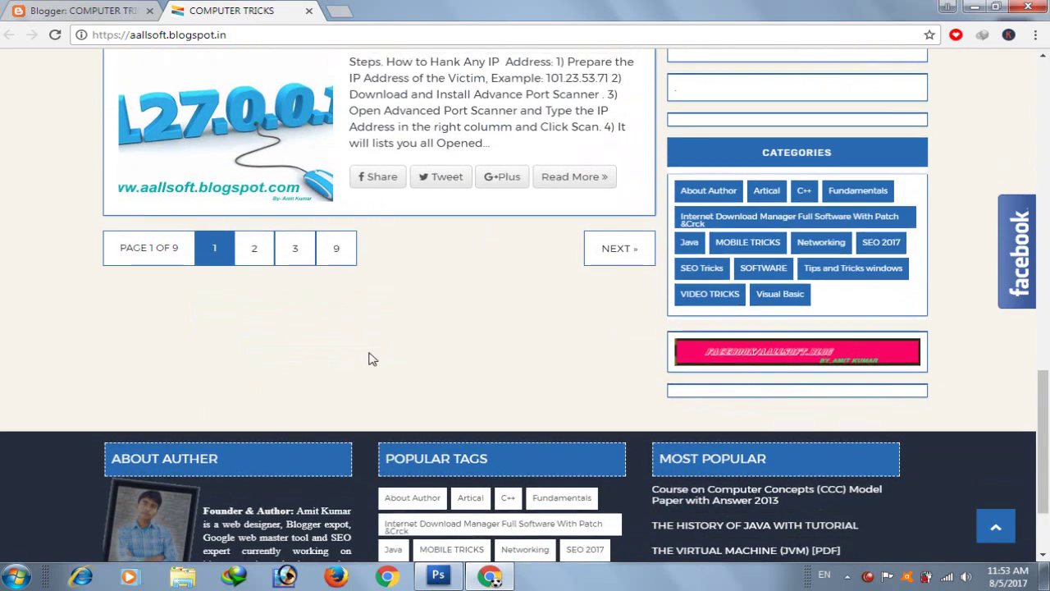
scroll(368, 359, "up", 2)
scroll(369, 360, "down", 3)
scroll(371, 359, "up", 2)
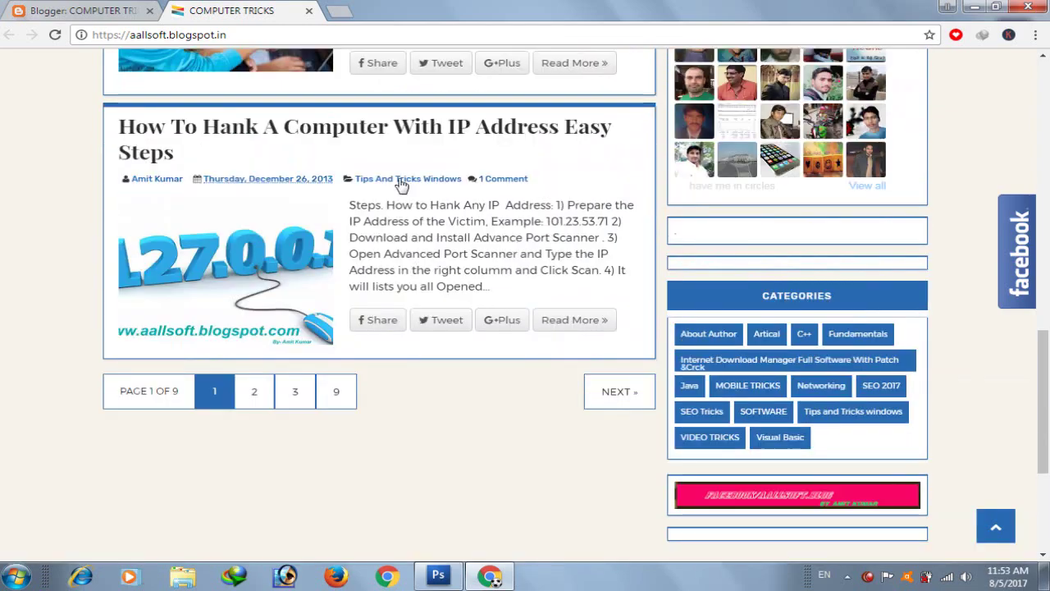
scroll(401, 180, "up", 5)
scroll(555, 242, "up", 10)
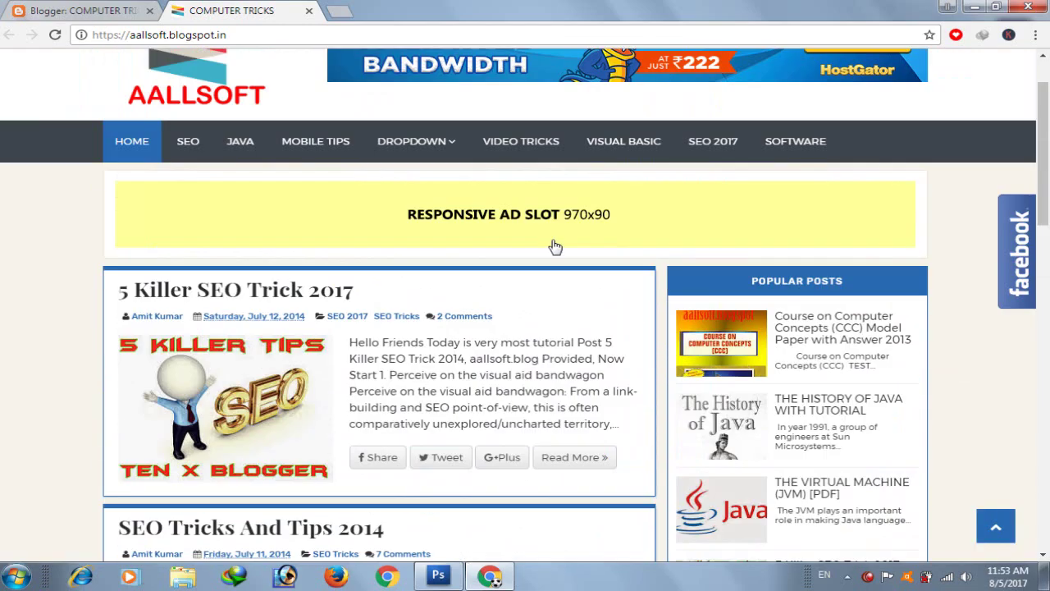
scroll(664, 316, "up", 1)
scroll(509, 397, "down", 3)
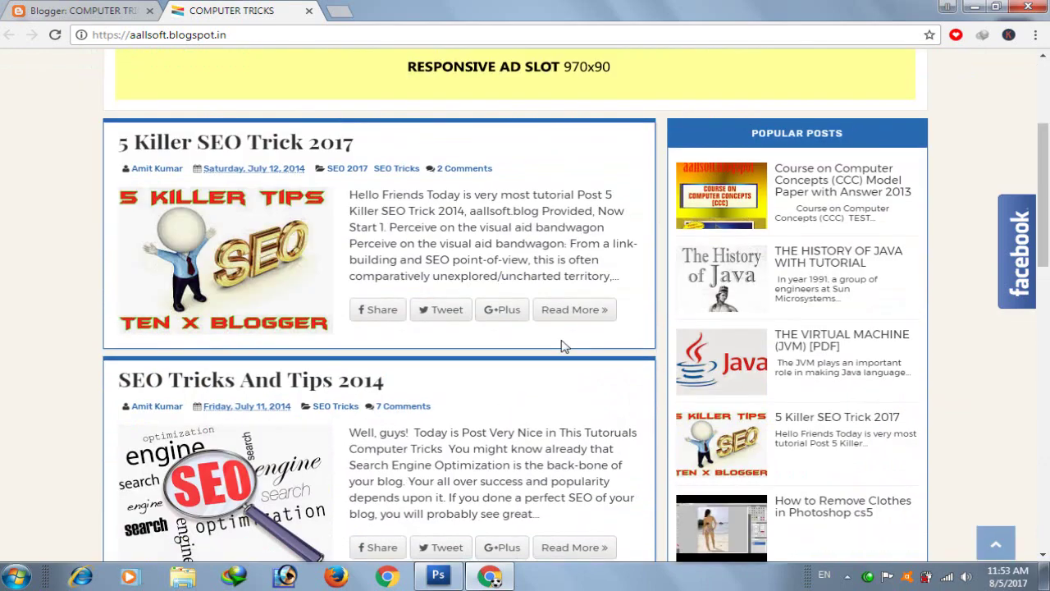
- Open the full 5 Killer SEO Trick 2017 post and copy the word "Pellentesque" from its author box description
left_click(578, 315)
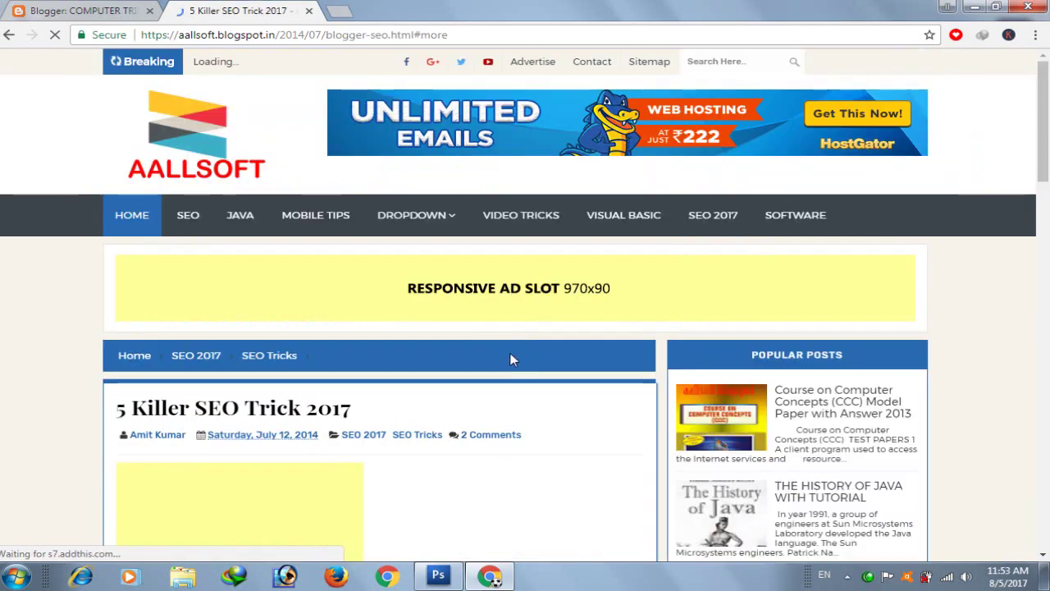
scroll(509, 369, "down", 7)
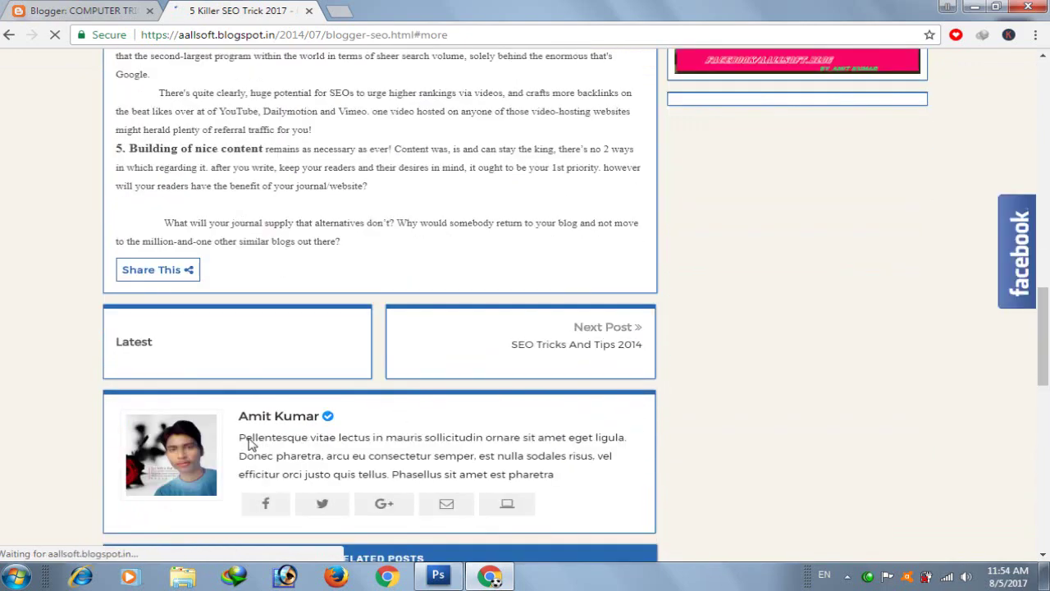
left_click_drag(244, 436, 456, 474)
left_click(371, 478)
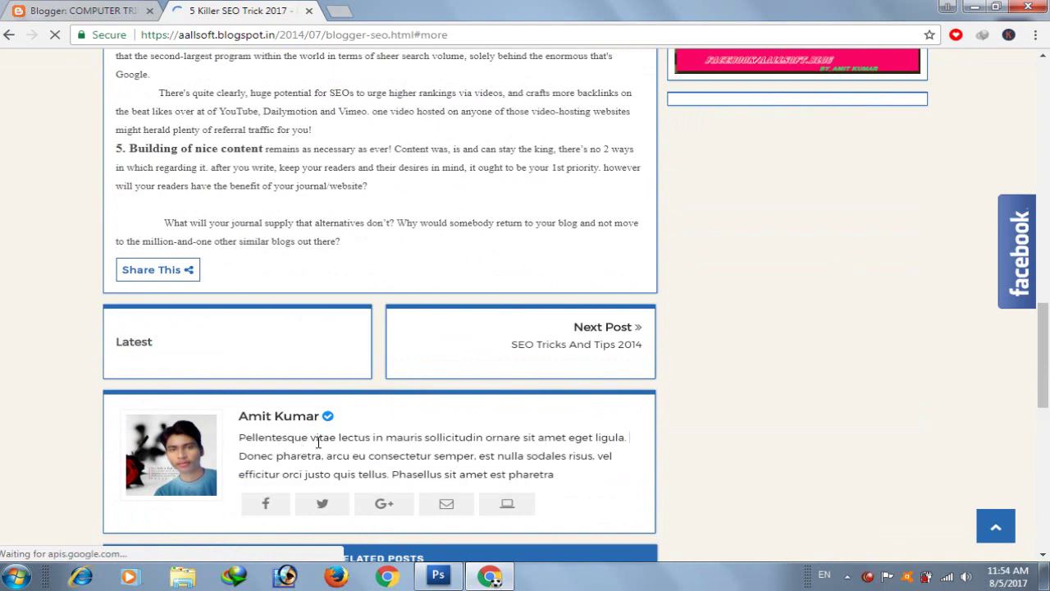
left_click_drag(308, 440, 238, 441)
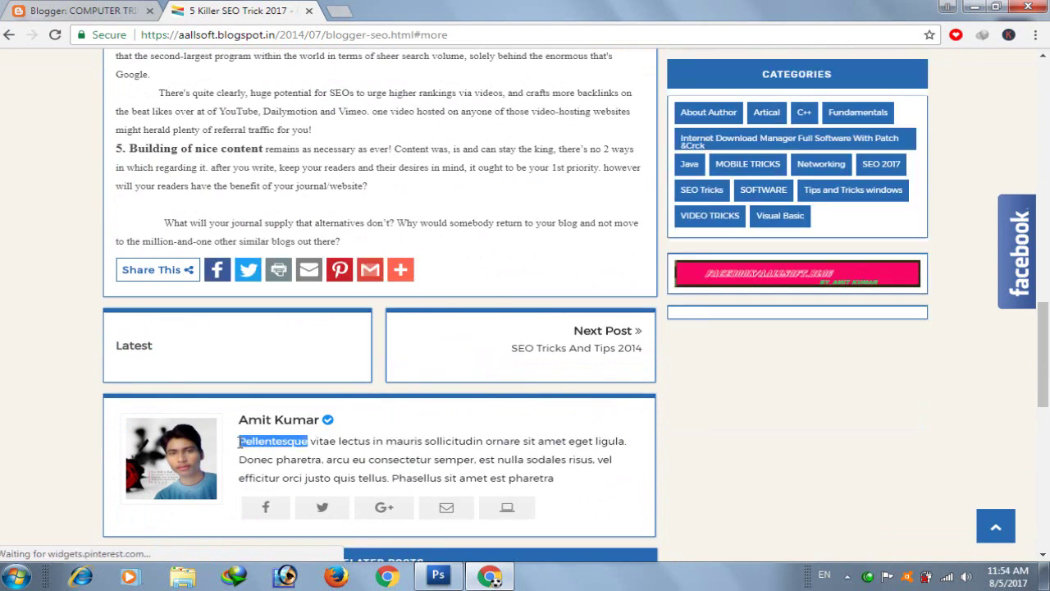
right_click(246, 444)
left_click(297, 333)
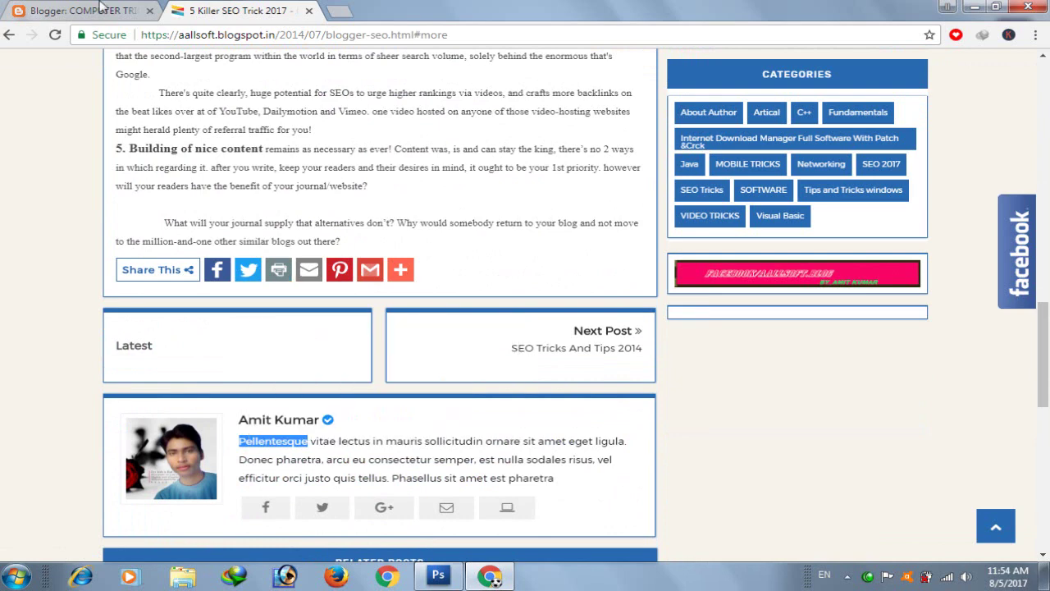
- Open the blog theme's HTML code for editing and hide the HTTPS warning above the editor
left_click(100, 8)
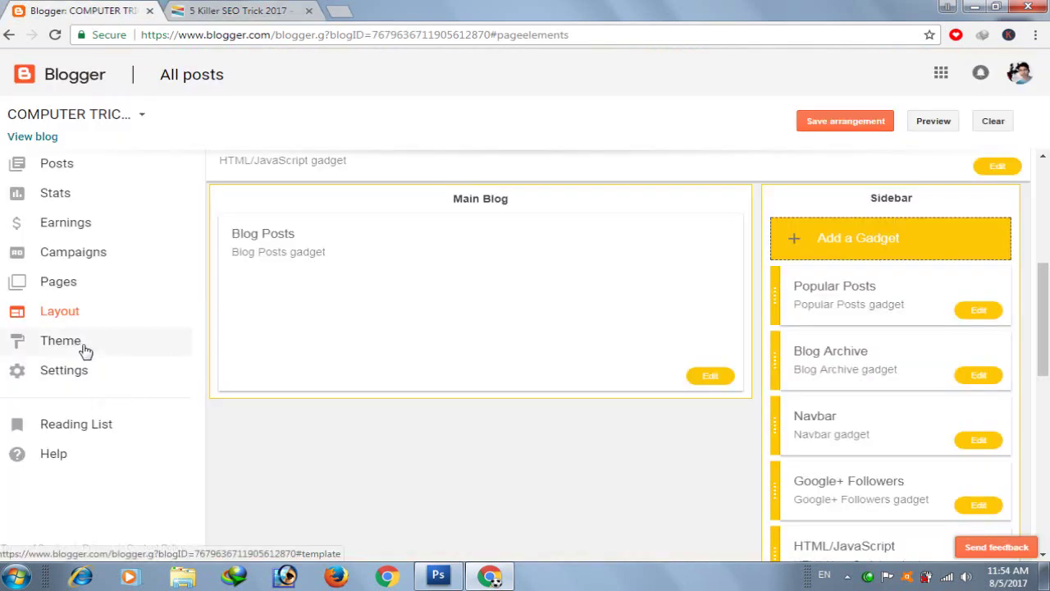
left_click(82, 351)
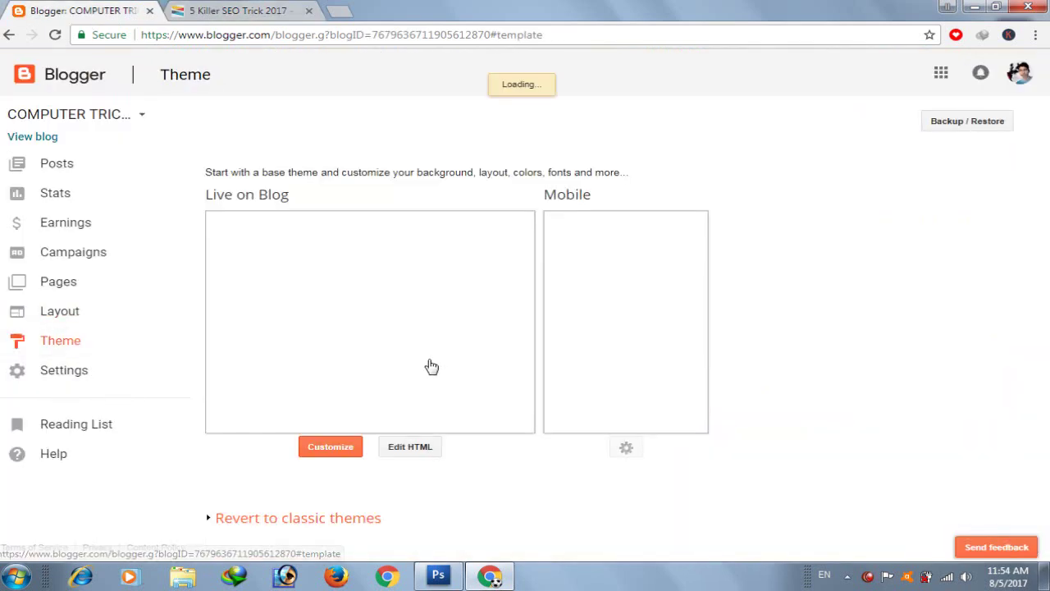
left_click(404, 453)
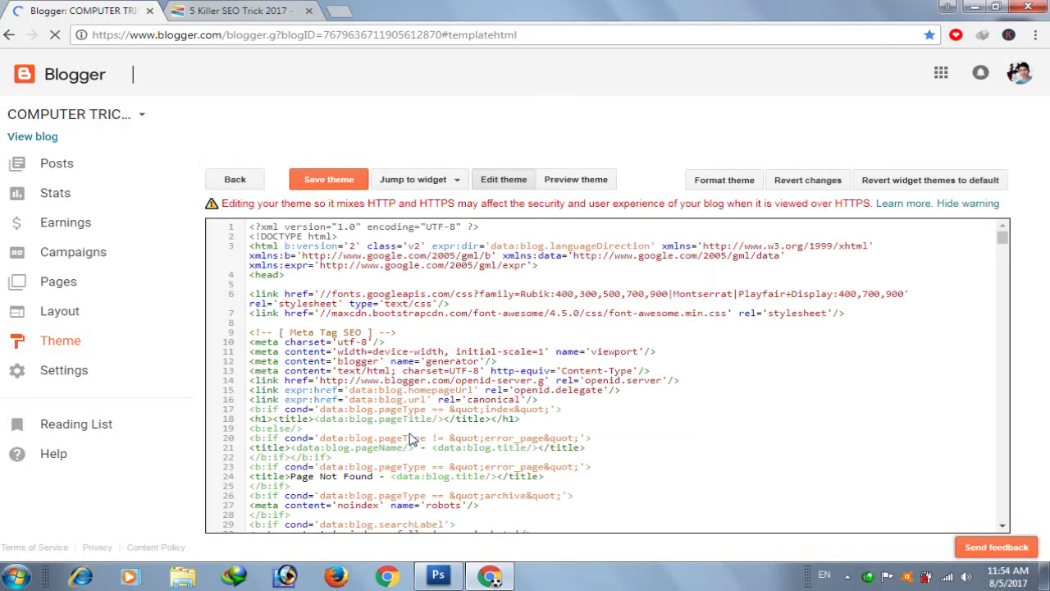
left_click(956, 204)
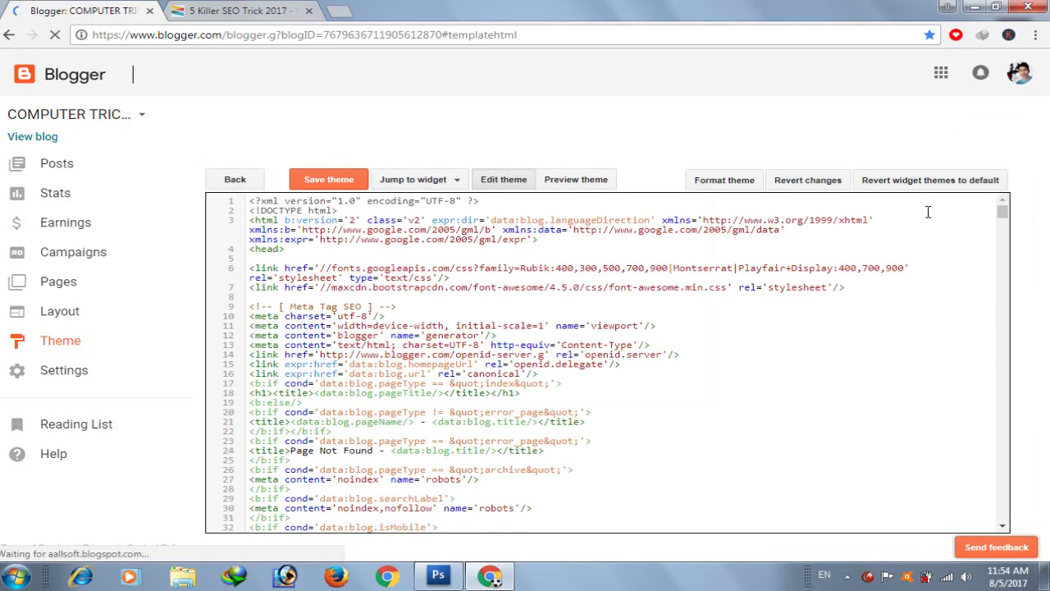
left_click(895, 215)
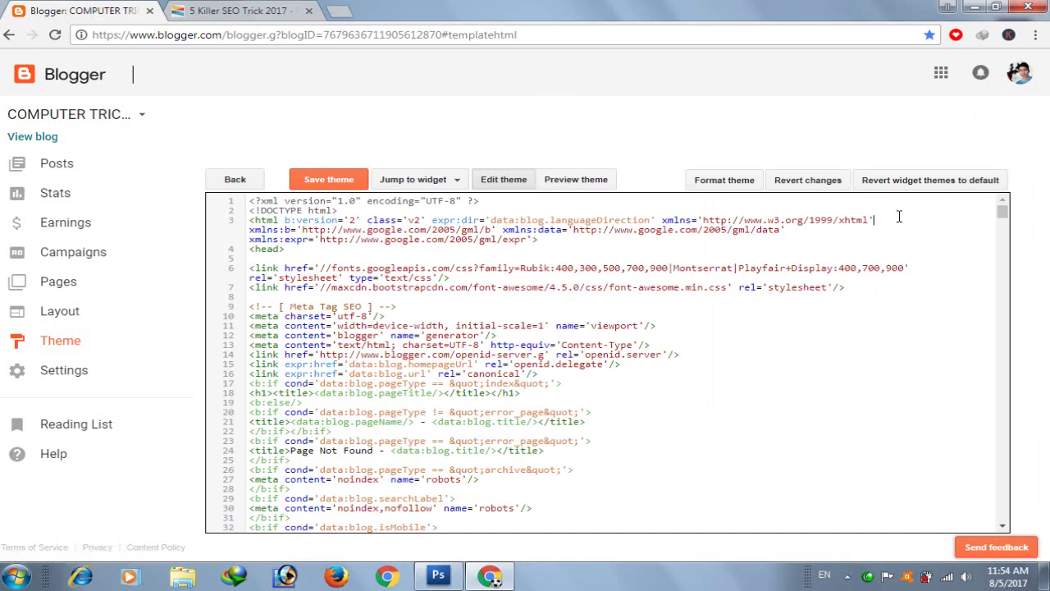
- Search the theme code for "Pellentesque" to locate the author box description
key("ctrl+f")
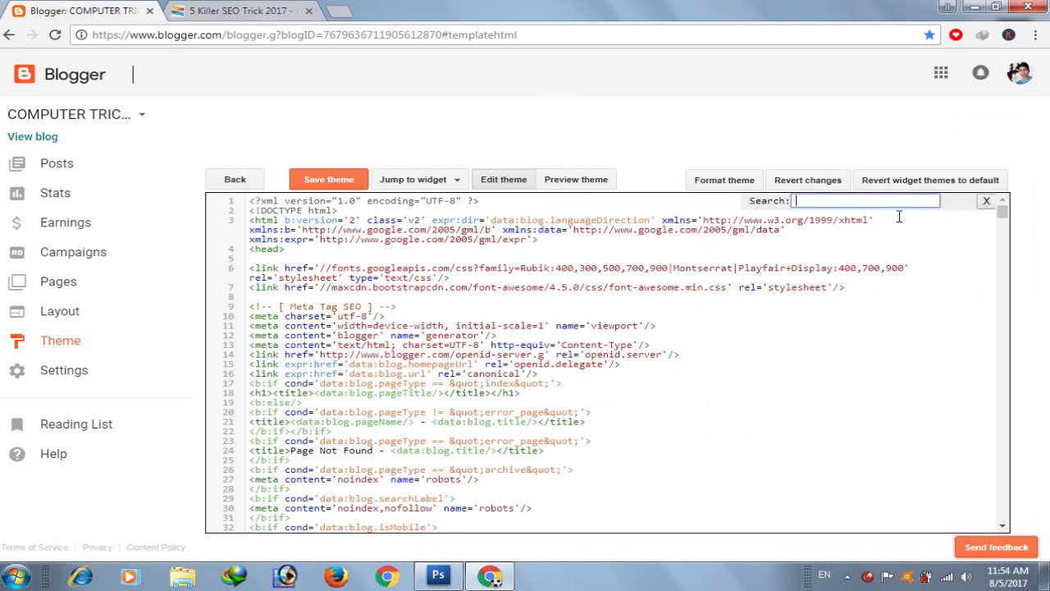
right_click(831, 201)
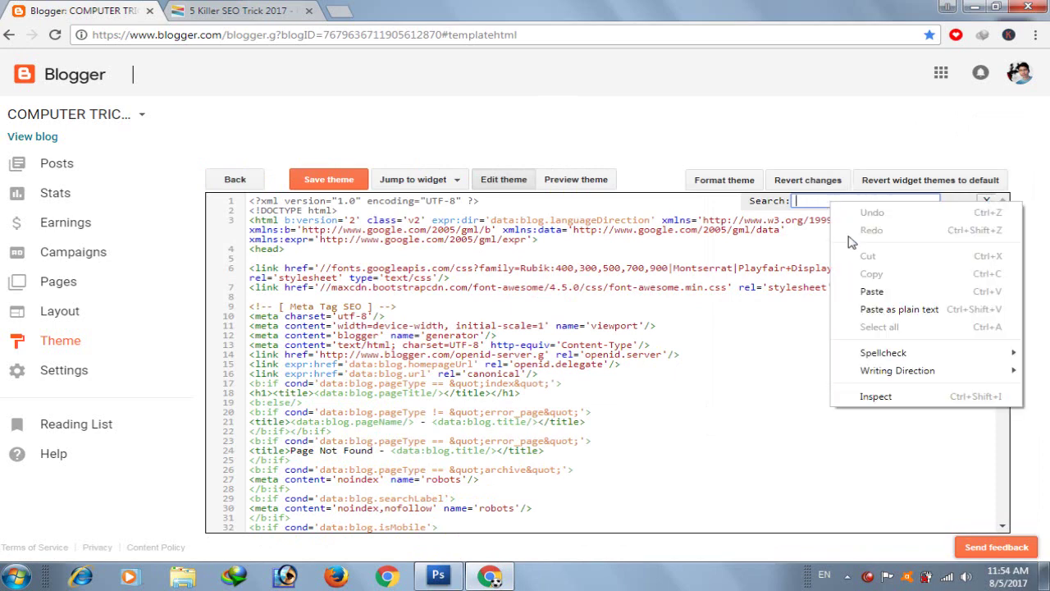
left_click(871, 292)
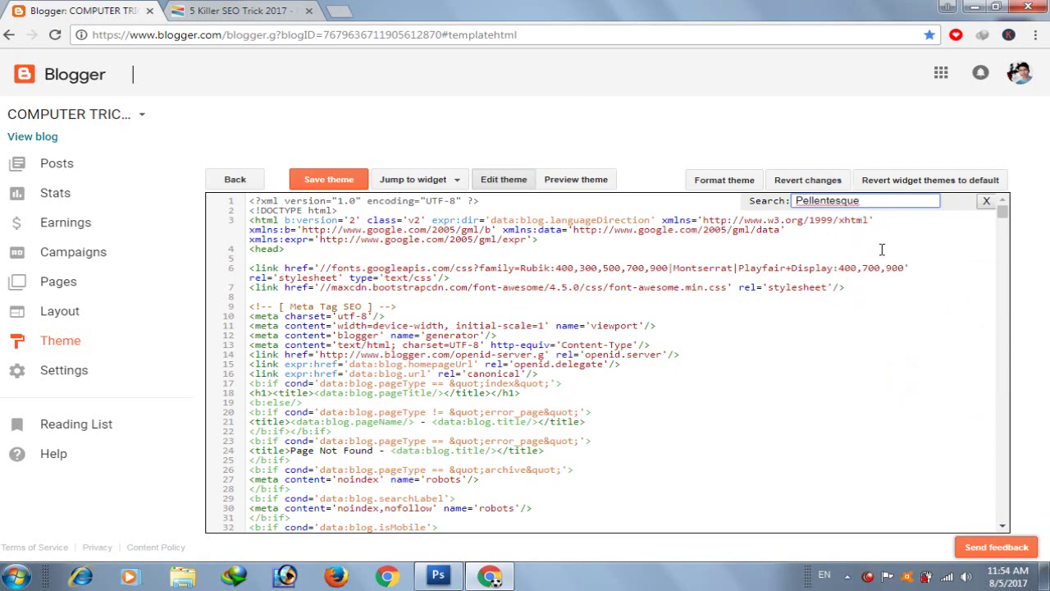
key("Return")
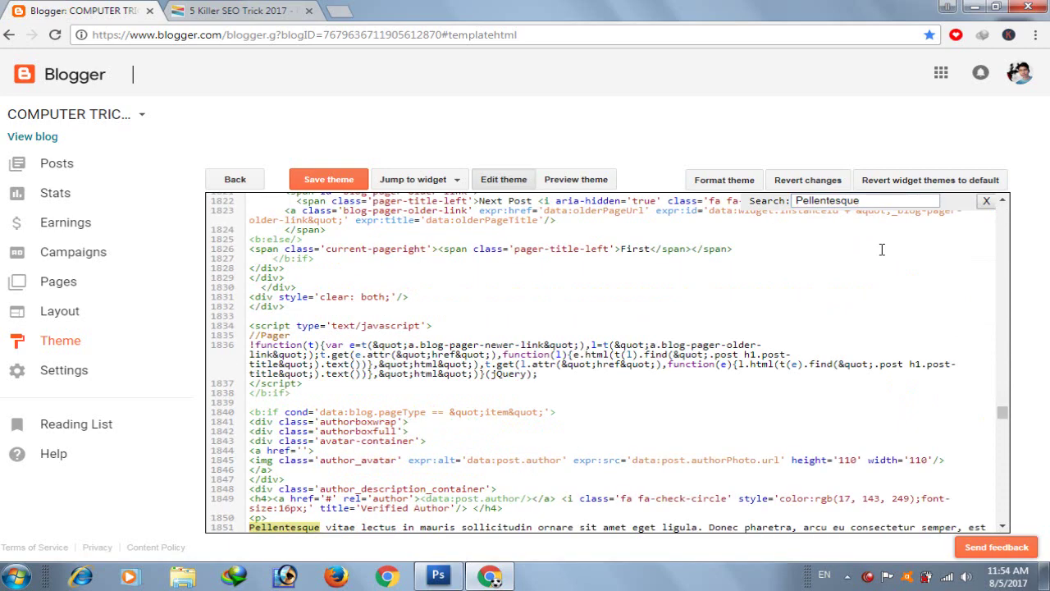
scroll(658, 418, "down", 3)
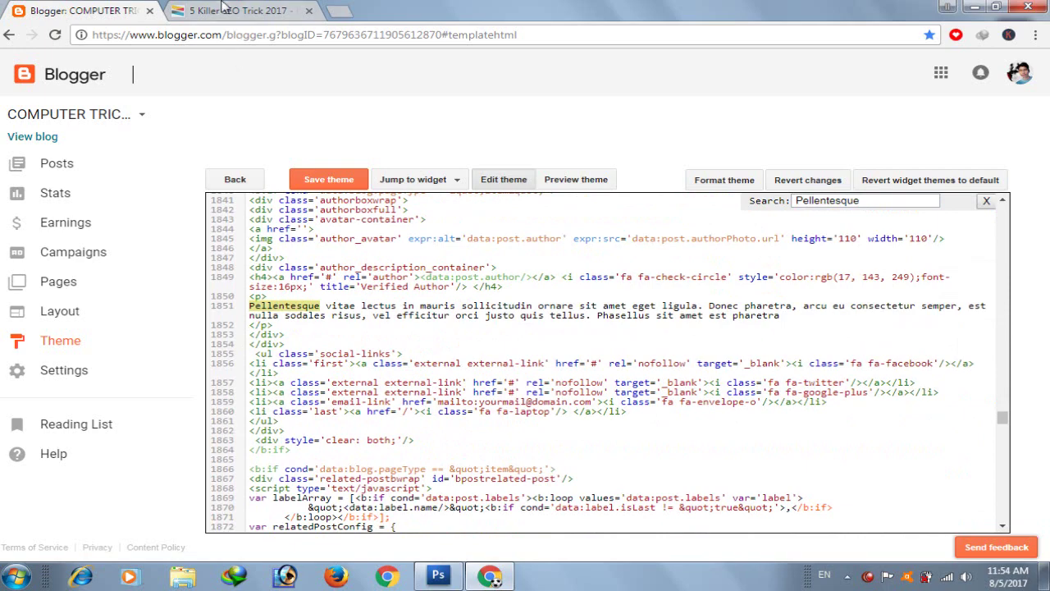
- Copy the author biography from the About Auther section in the live post's footer, starting at "Founder & Author" and stopping before Read More
left_click(223, 11)
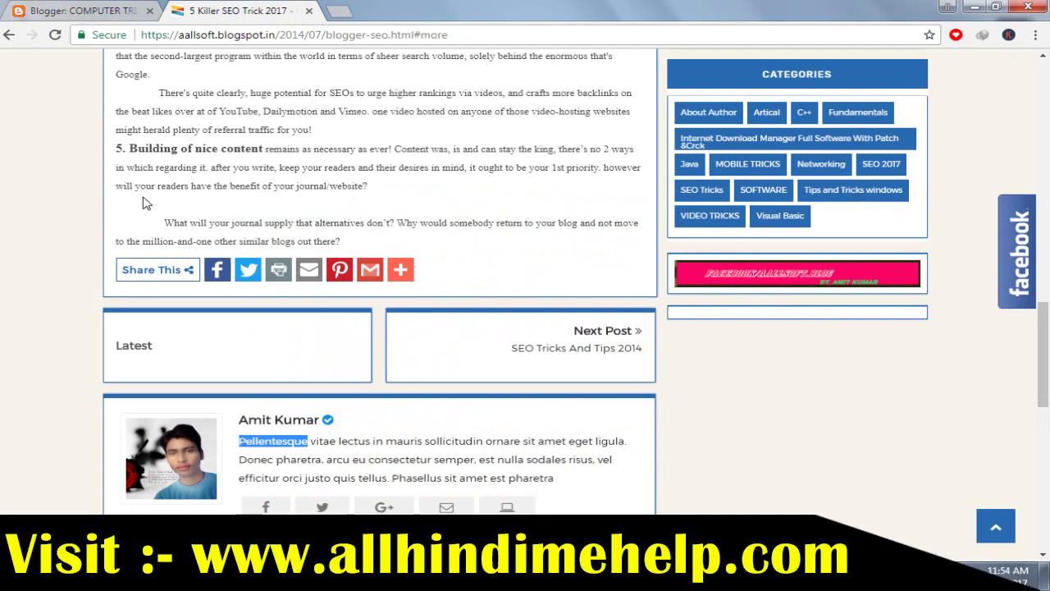
left_click(82, 12)
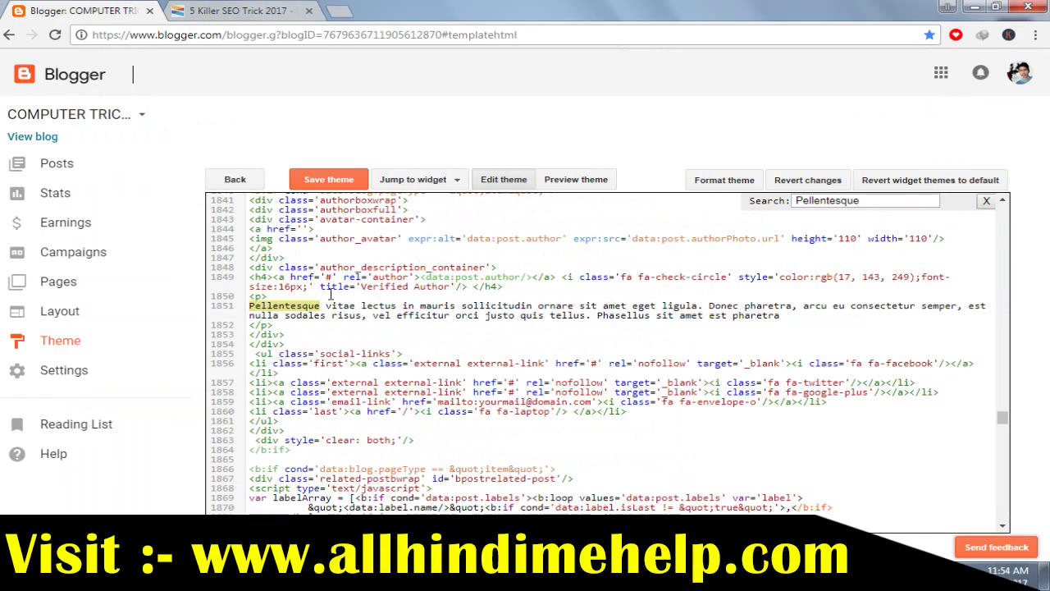
left_click(223, 11)
scroll(567, 386, "down", 5)
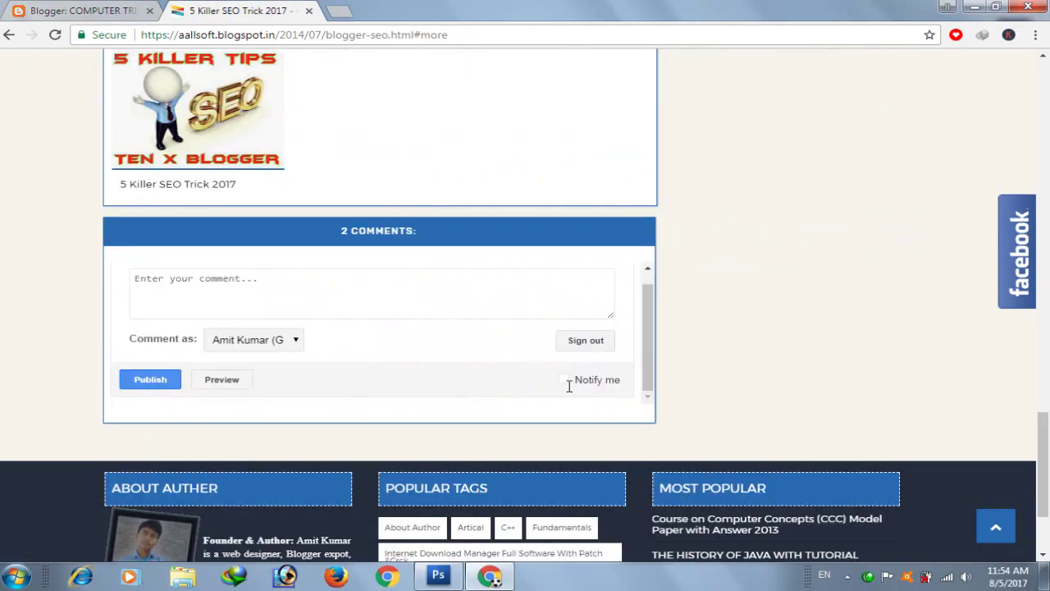
scroll(568, 386, "down", 3)
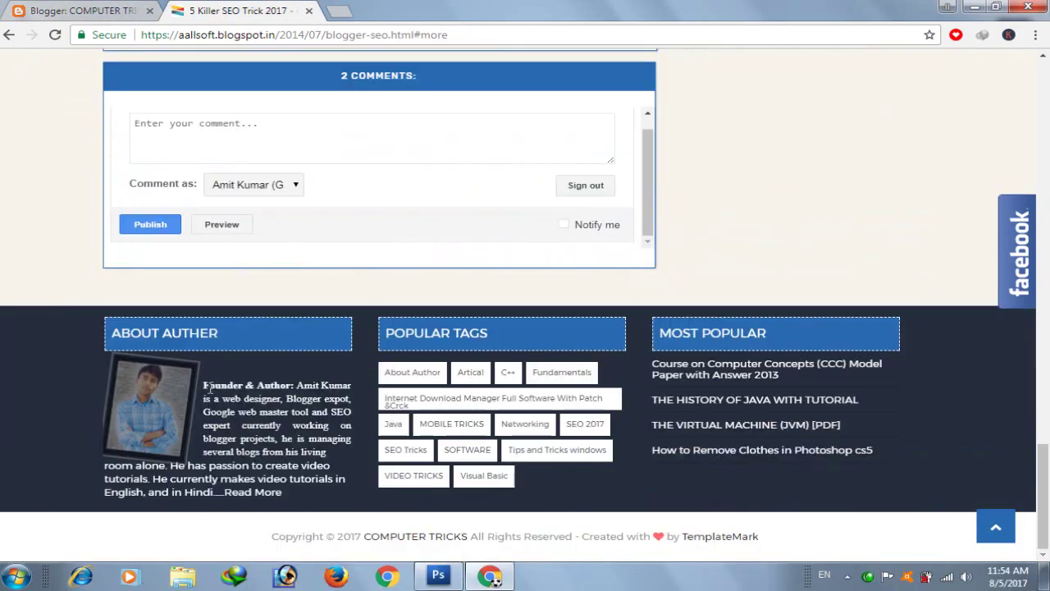
left_click_drag(204, 386, 215, 493)
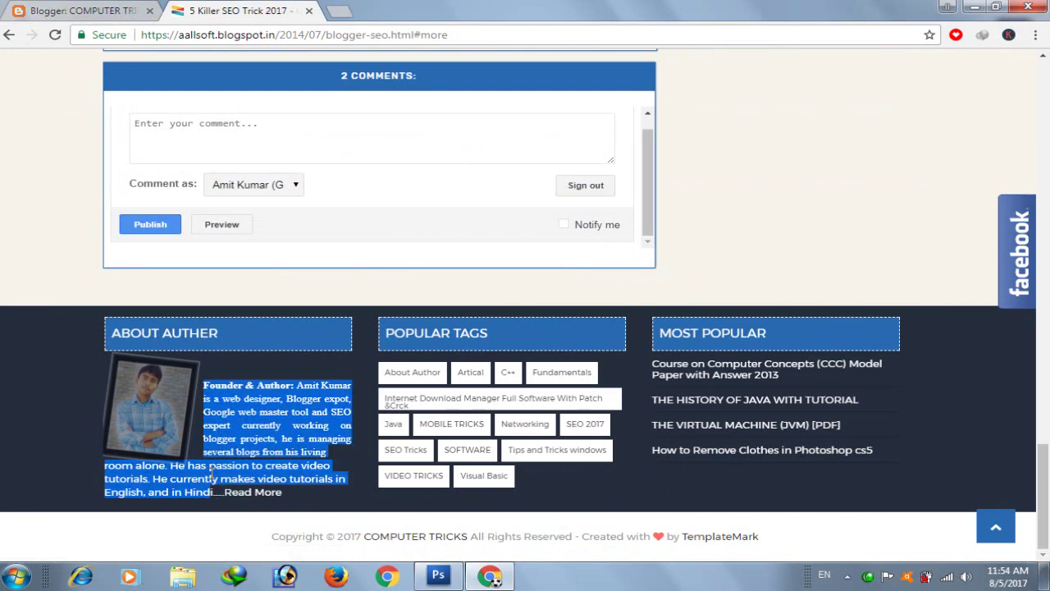
right_click(223, 443)
left_click(253, 336)
- Replace the placeholder author box description in the theme code with the copied biography, remove "Founder &" from its start, and save the theme
left_click(94, 10)
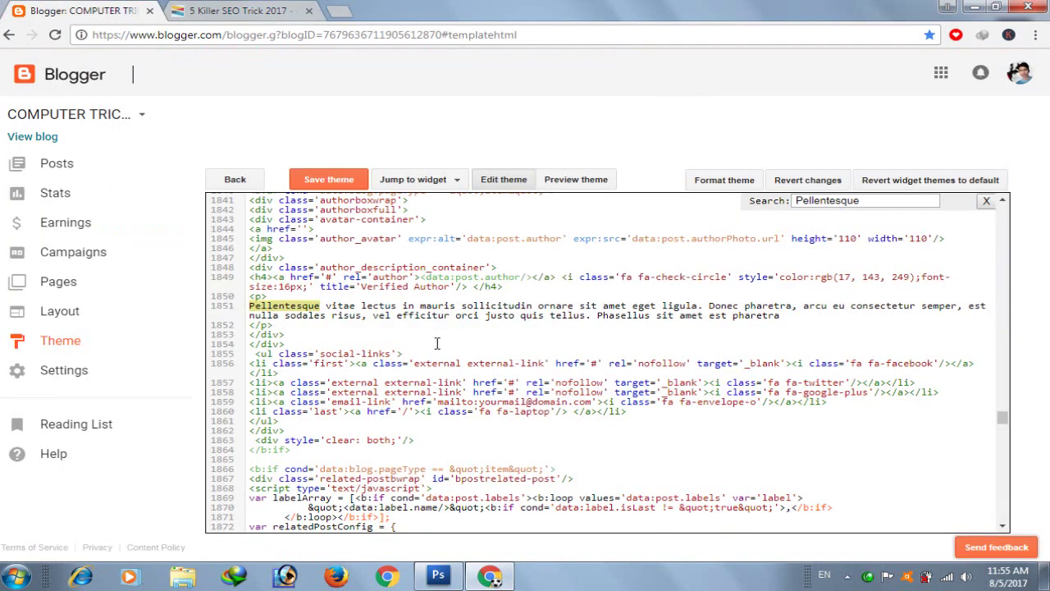
left_click(320, 310)
key("ctrl+v")
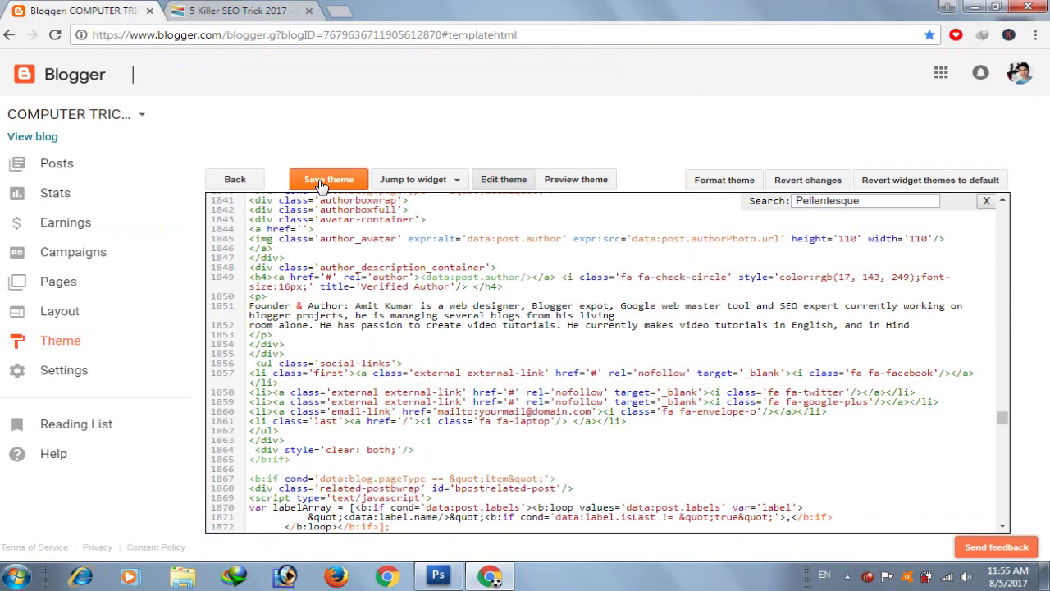
left_click_drag(308, 305, 247, 306)
key("BackSpace")
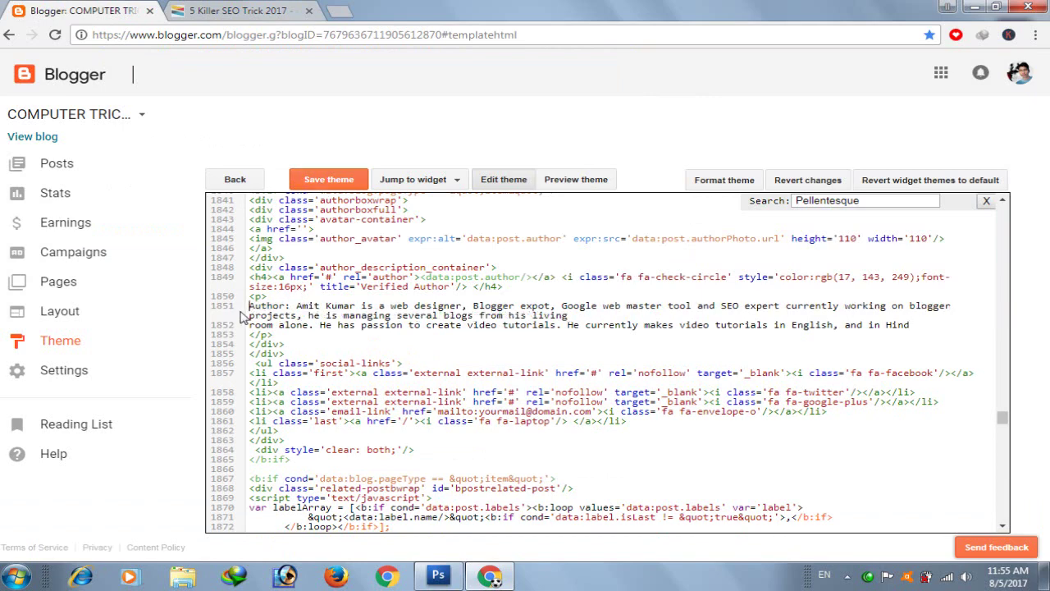
left_click(329, 185)
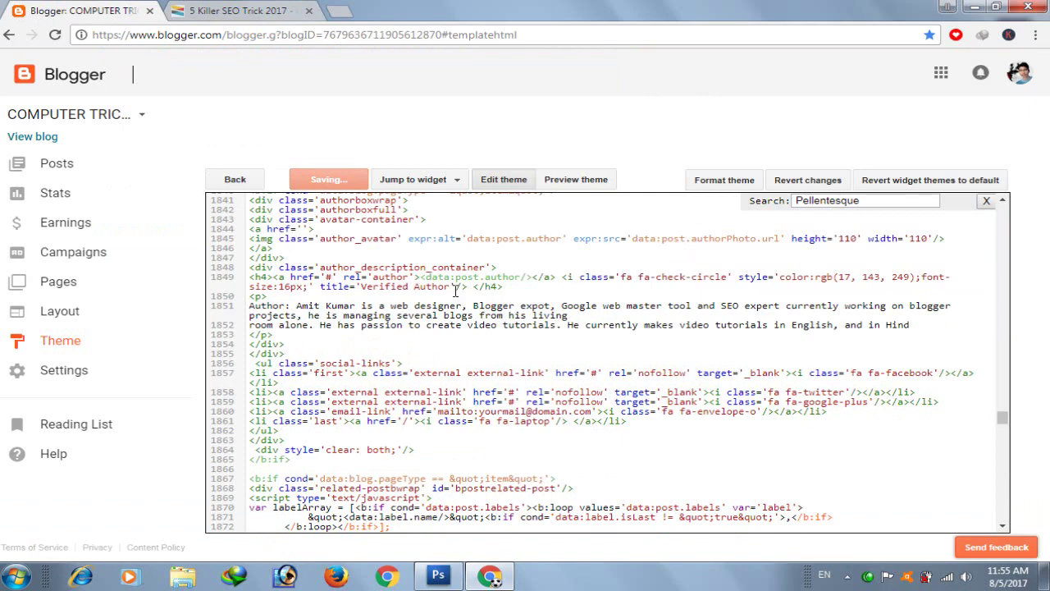
- Reload the live 5 Killer SEO Trick 2017 post and examine the description text in its author box
left_click(259, 11)
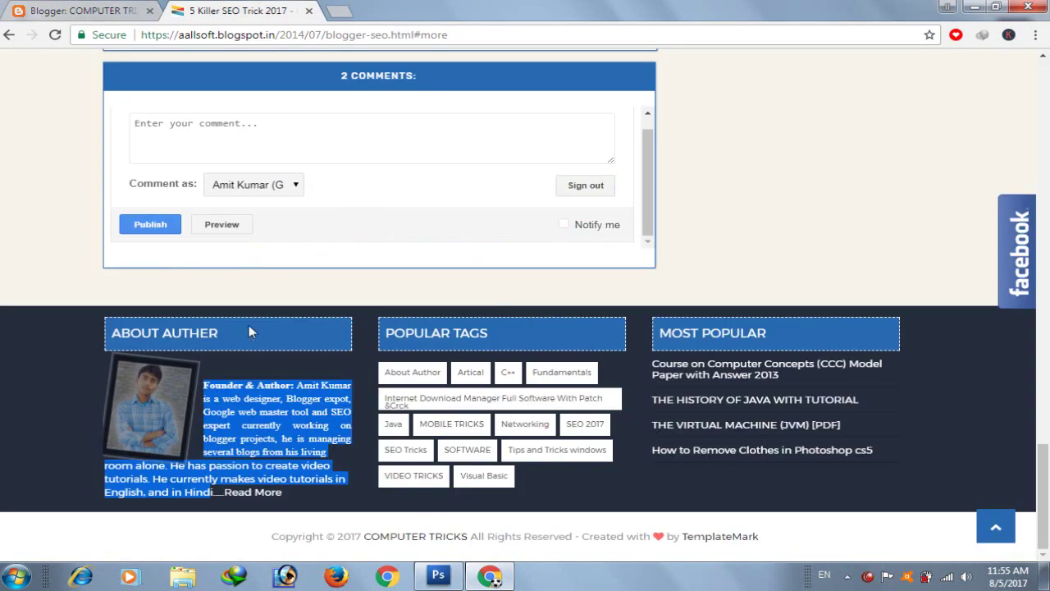
scroll(250, 302, "up", 4)
scroll(250, 302, "up", 3)
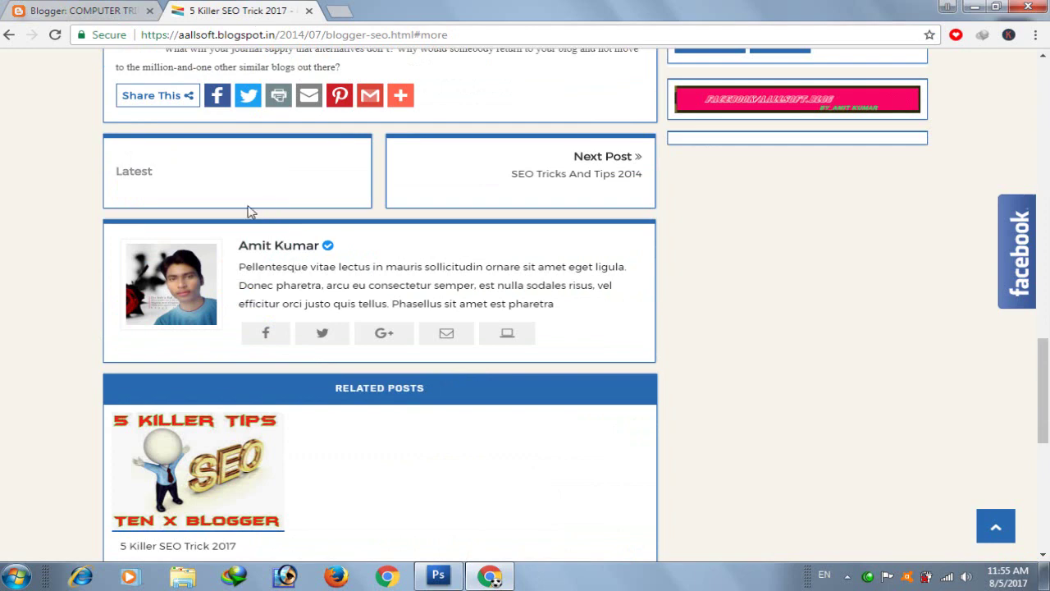
left_click(45, 7)
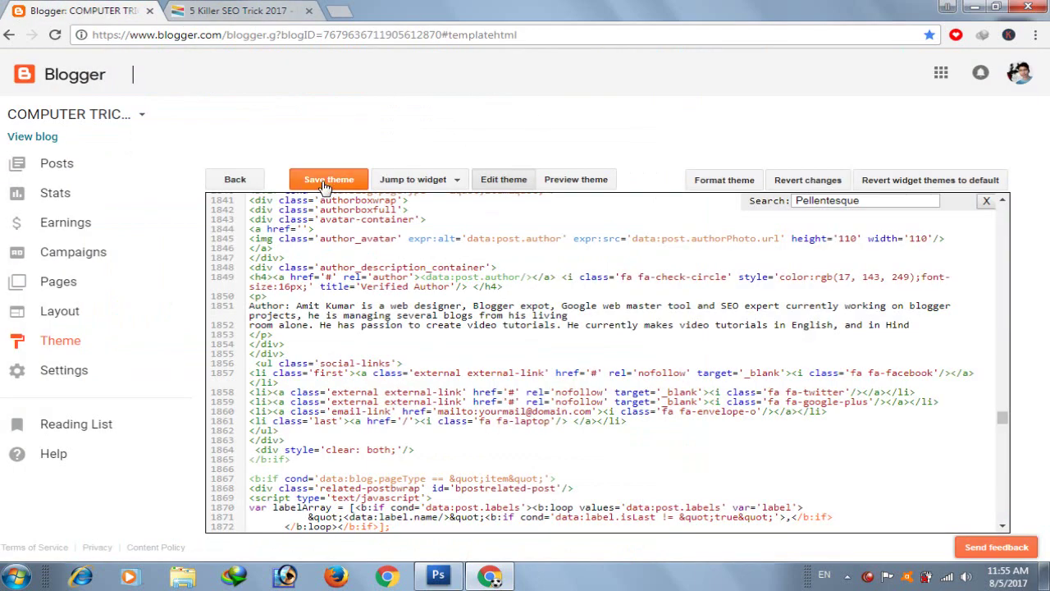
left_click(194, 9)
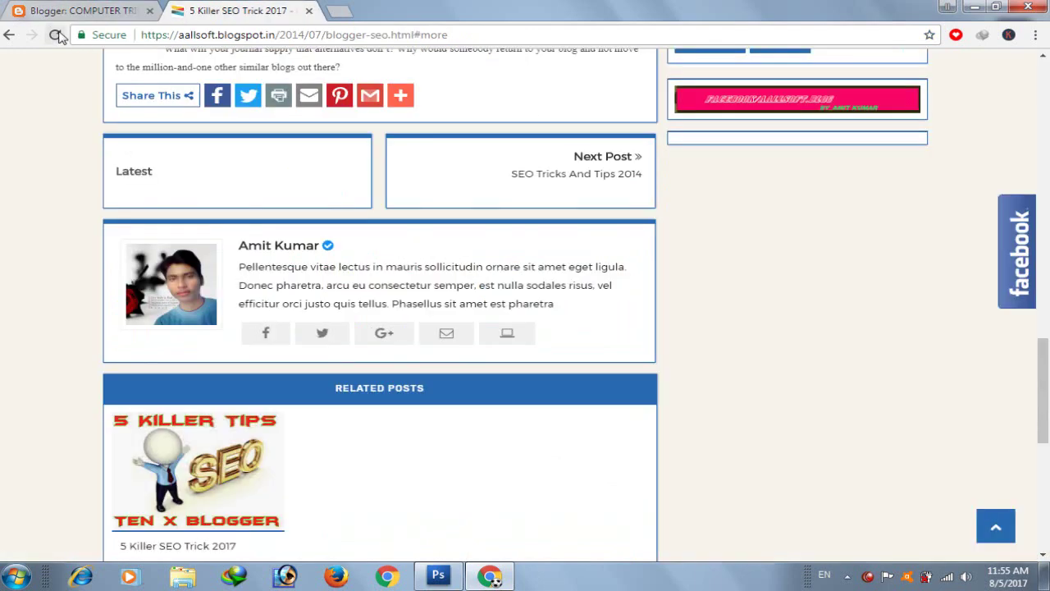
left_click(55, 35)
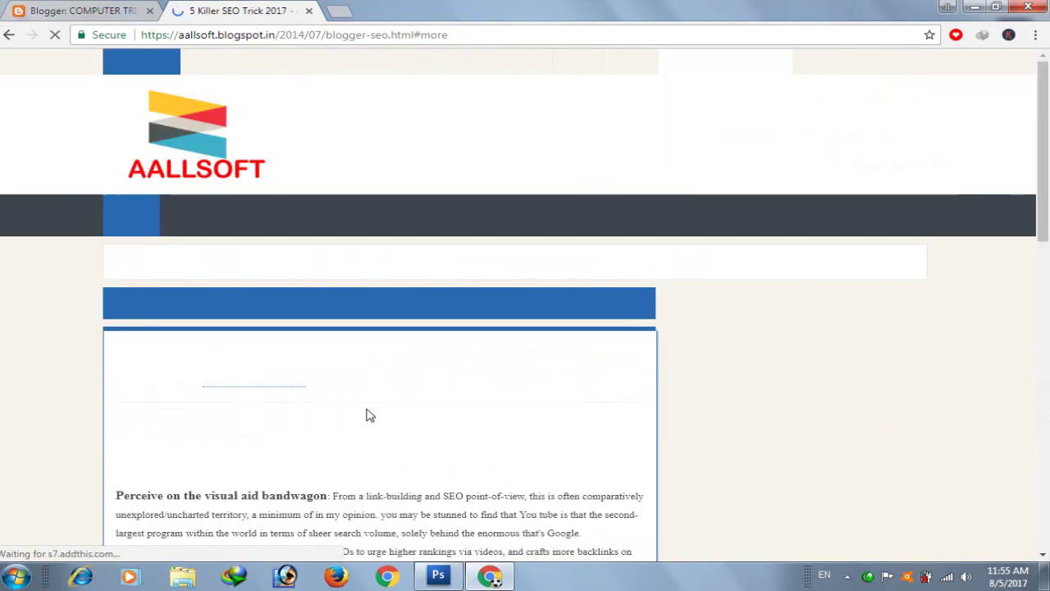
scroll(367, 414, "down", 1)
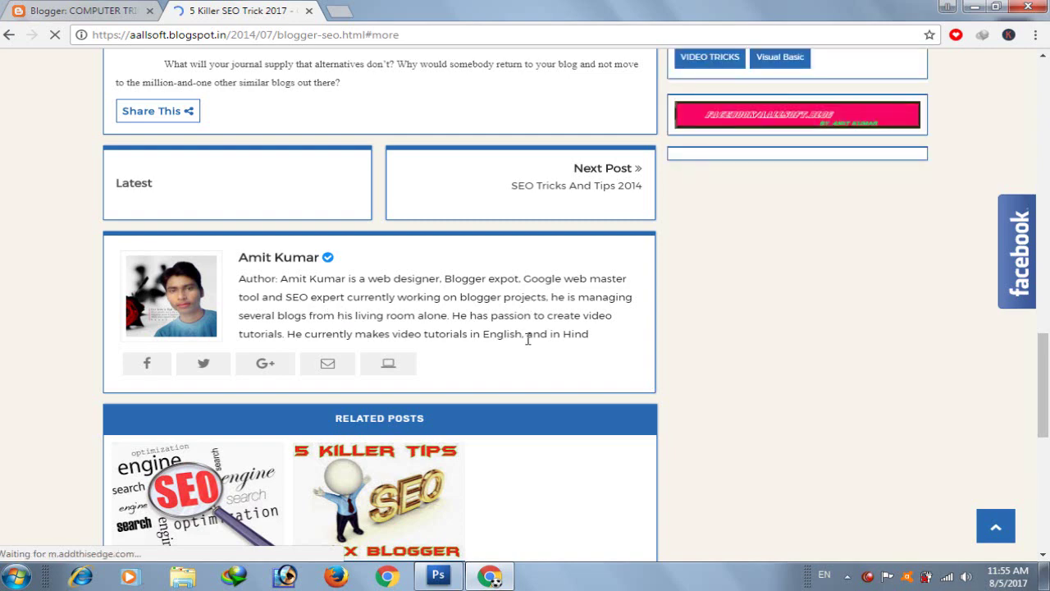
key("ctrl+Tab")
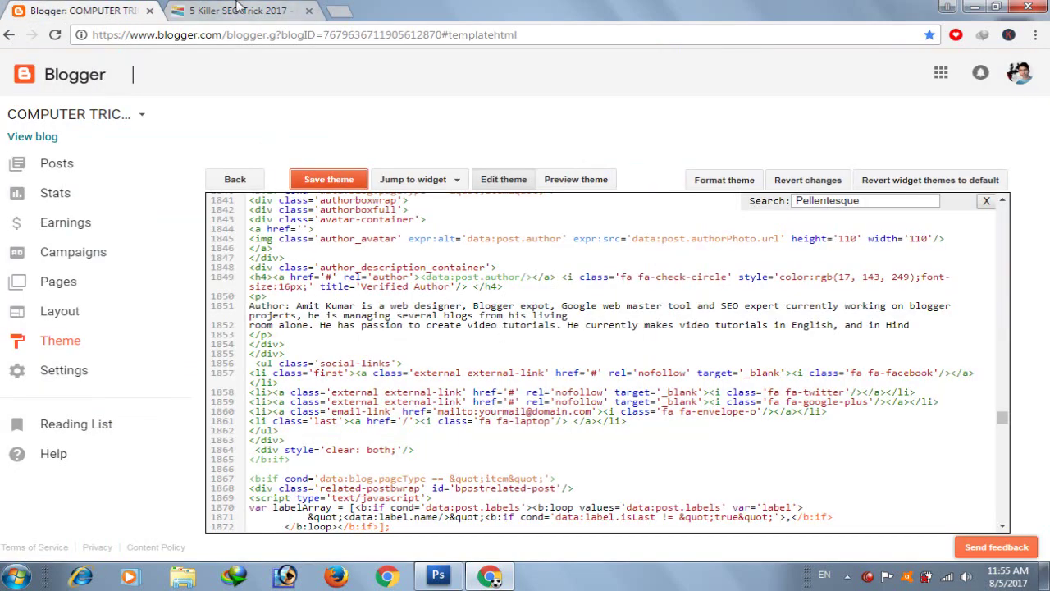
key("ctrl+Tab")
left_click_drag(285, 298, 361, 299)
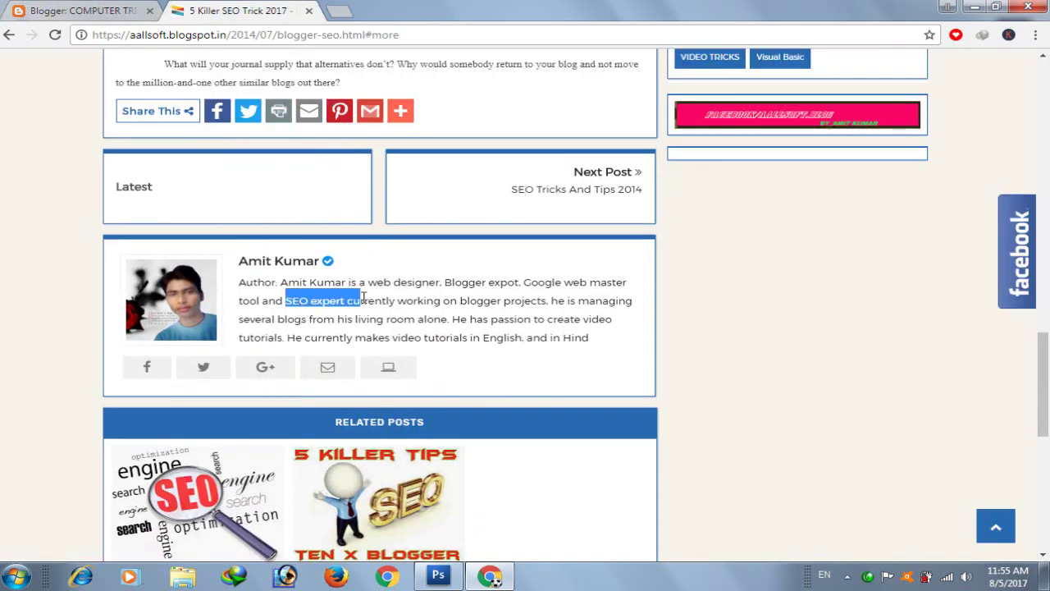
left_click(49, 8)
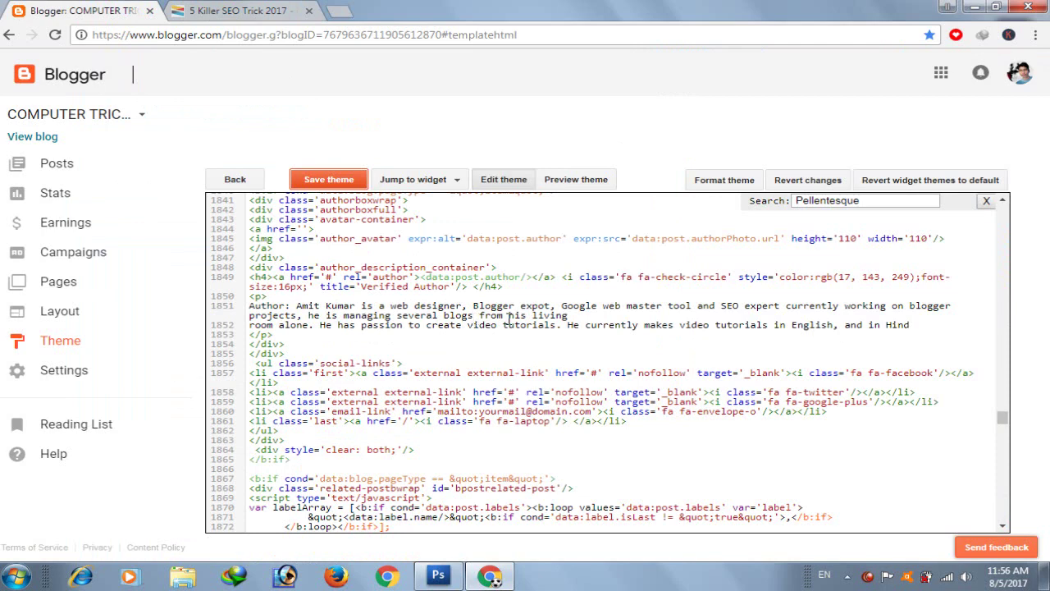
- Copy the caption word "Advertisement" from below the 300X250 ad placeholder in the live post
key("ctrl+Tab")
scroll(287, 348, "down", 1)
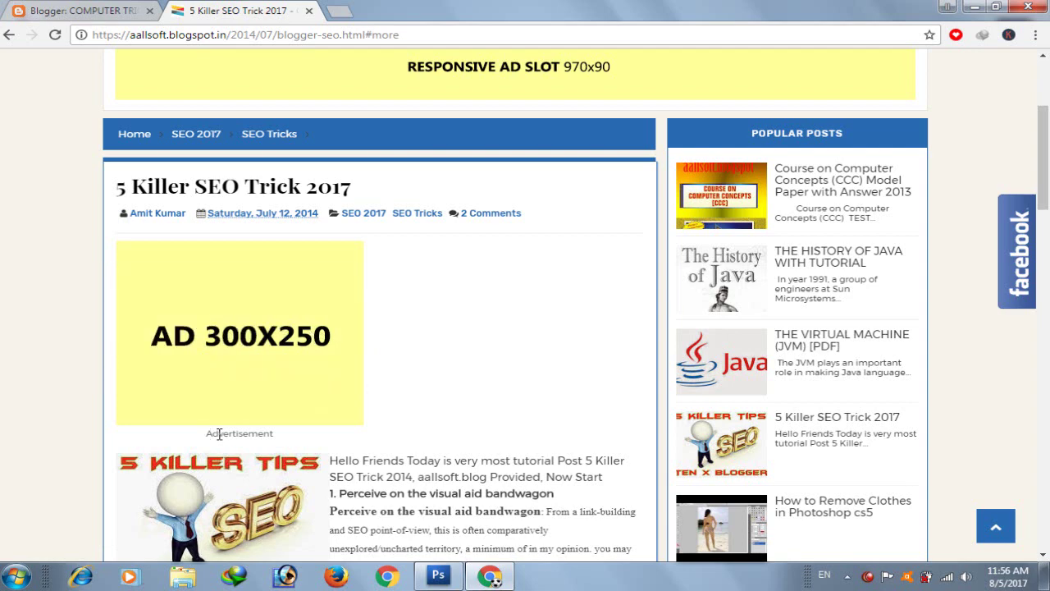
left_click_drag(219, 433, 269, 434)
right_click(259, 433)
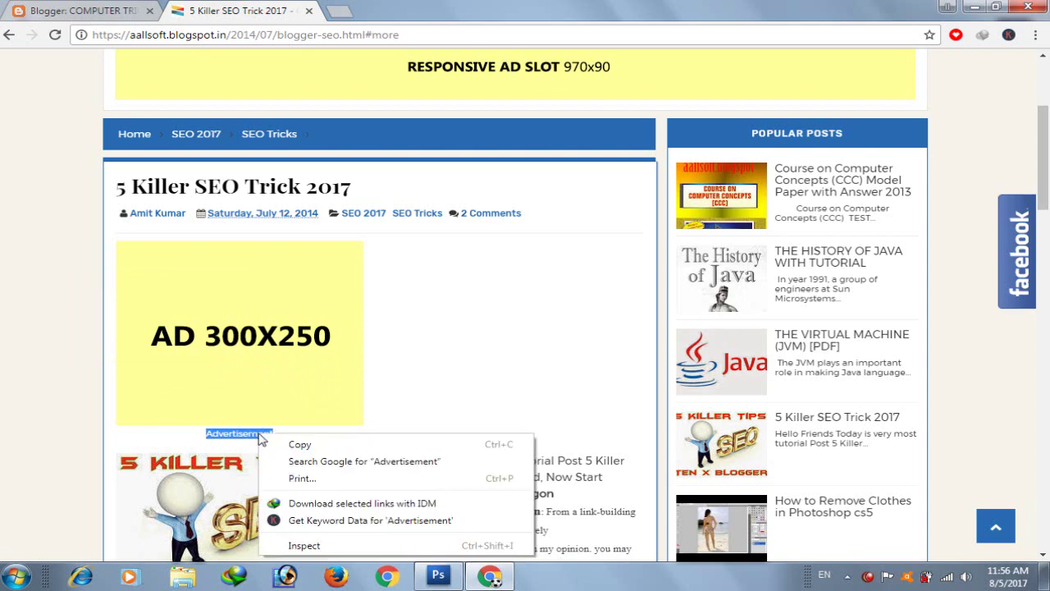
left_click(300, 444)
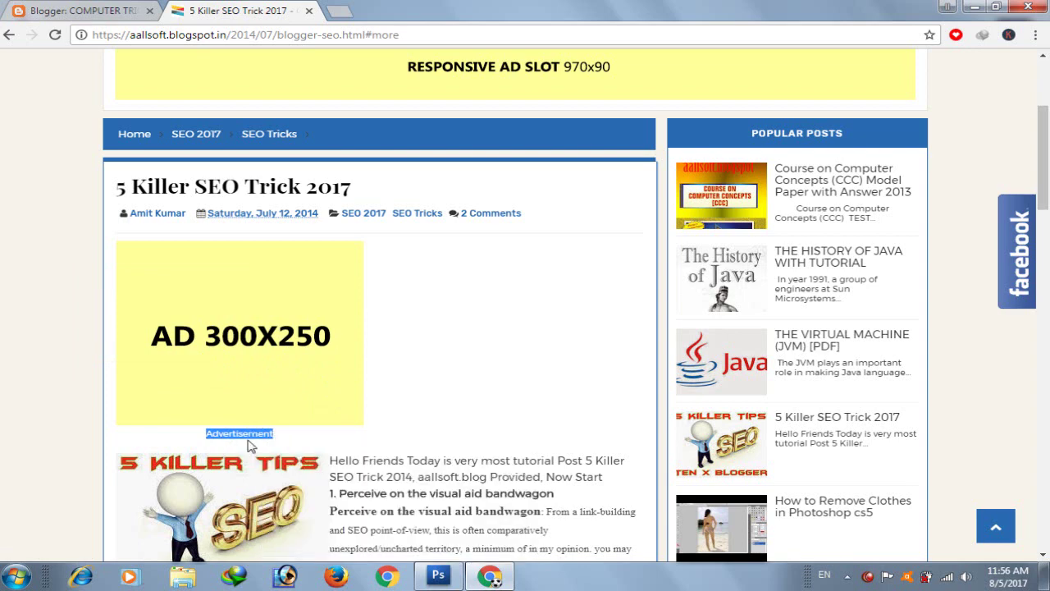
- Search the theme code for "Advertisement" and select the "END OF POST300x250" comment that closes the ad block
left_click(86, 11)
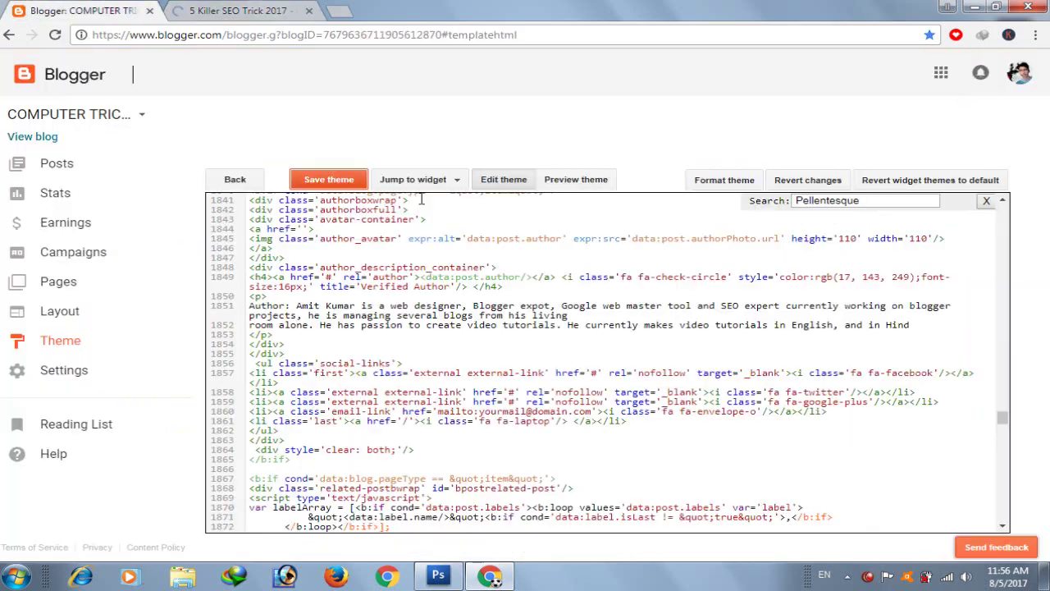
left_click_drag(862, 201, 796, 200)
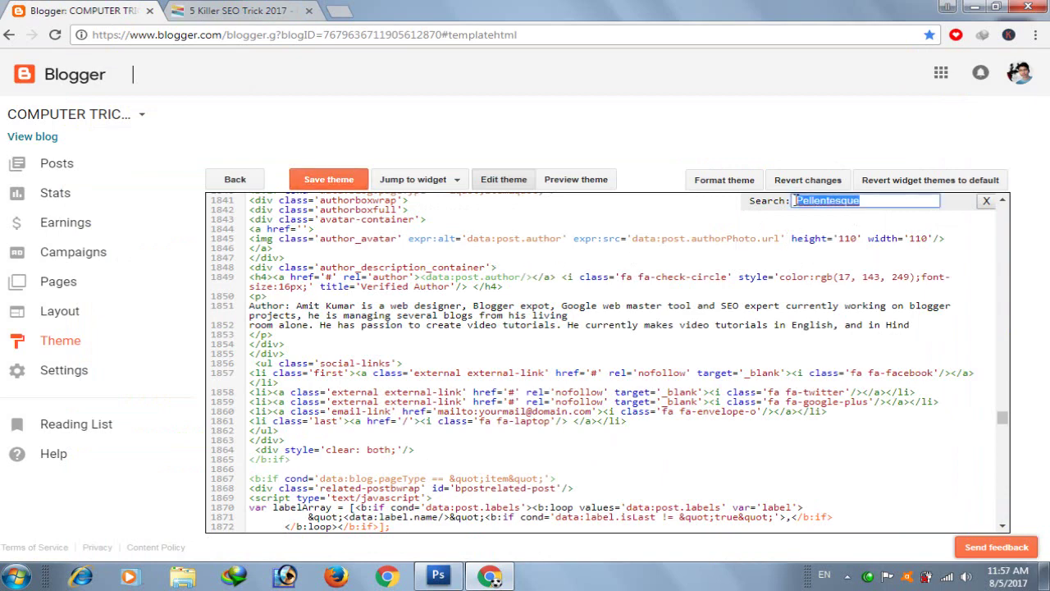
right_click(807, 206)
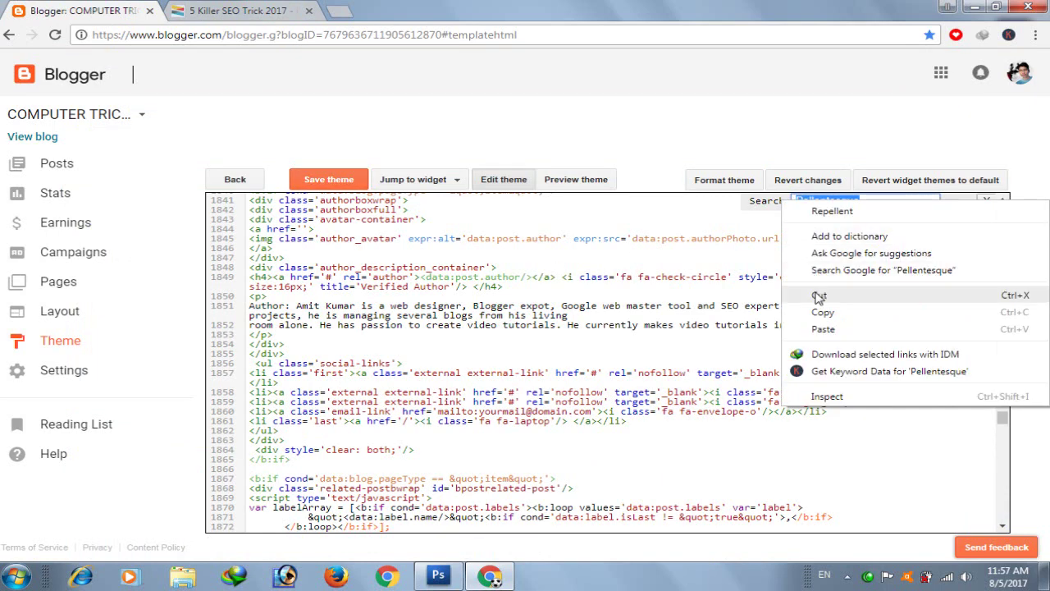
left_click(826, 328)
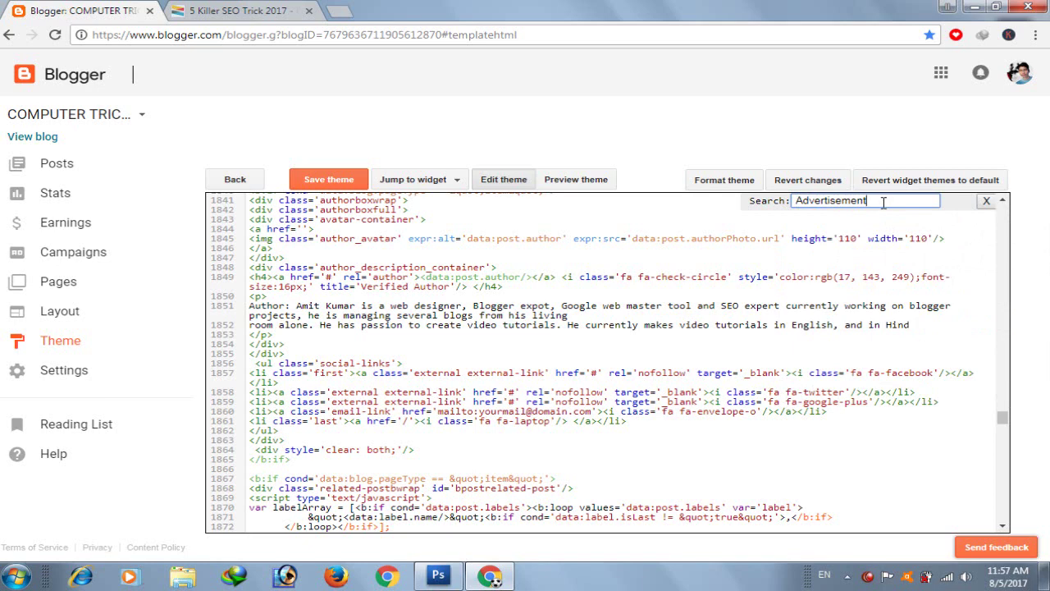
key("Return")
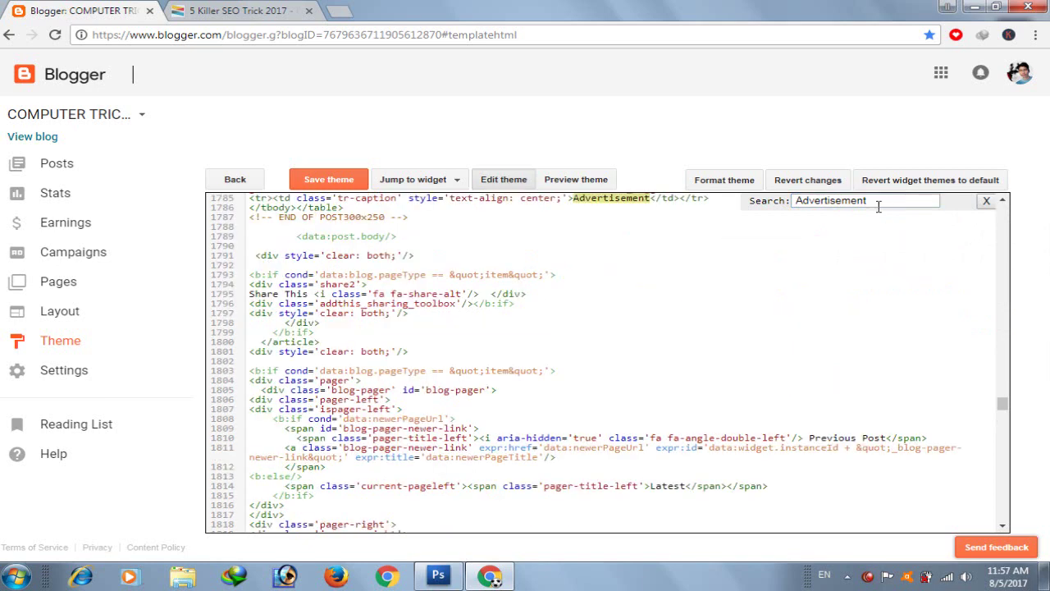
scroll(563, 247, "up", 2)
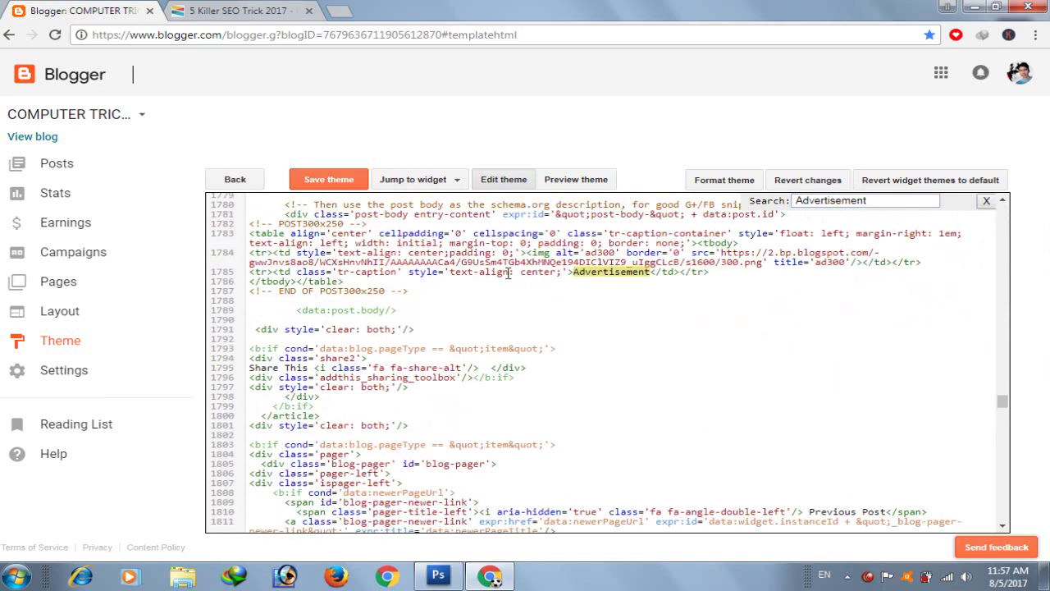
left_click_drag(414, 294, 235, 297)
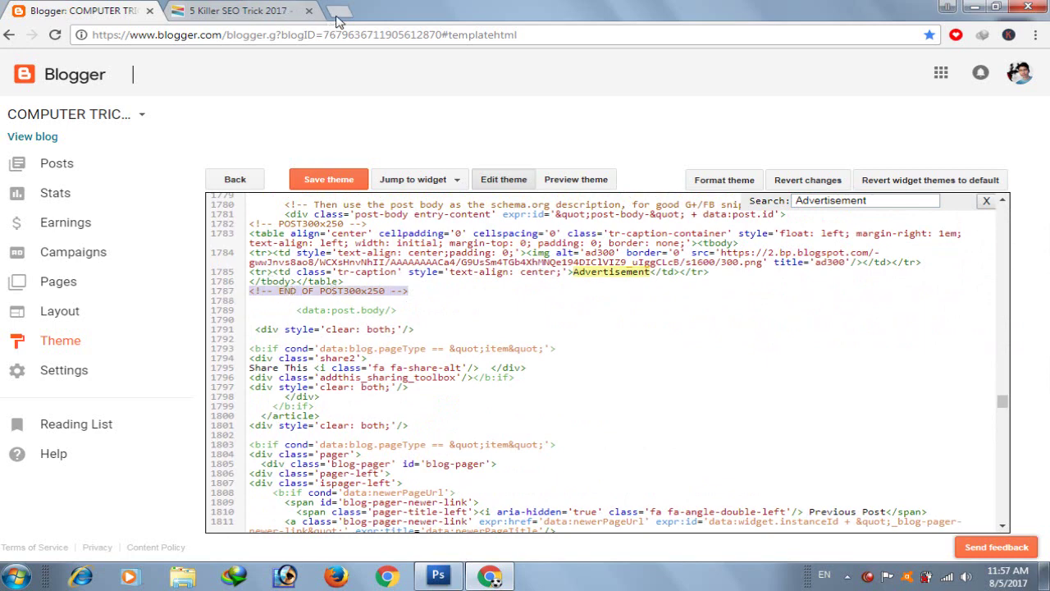
- Open the HostGator India affiliate site, affiliates.hostgator.in, in a new tab and go to its Banners page
left_click(338, 11)
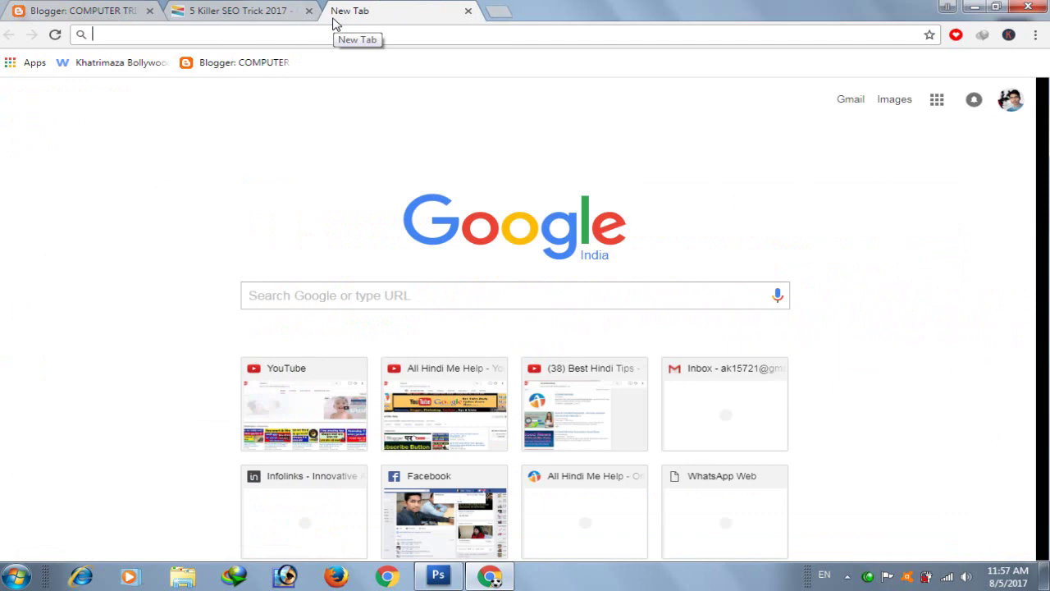
key("ctrl+Tab")
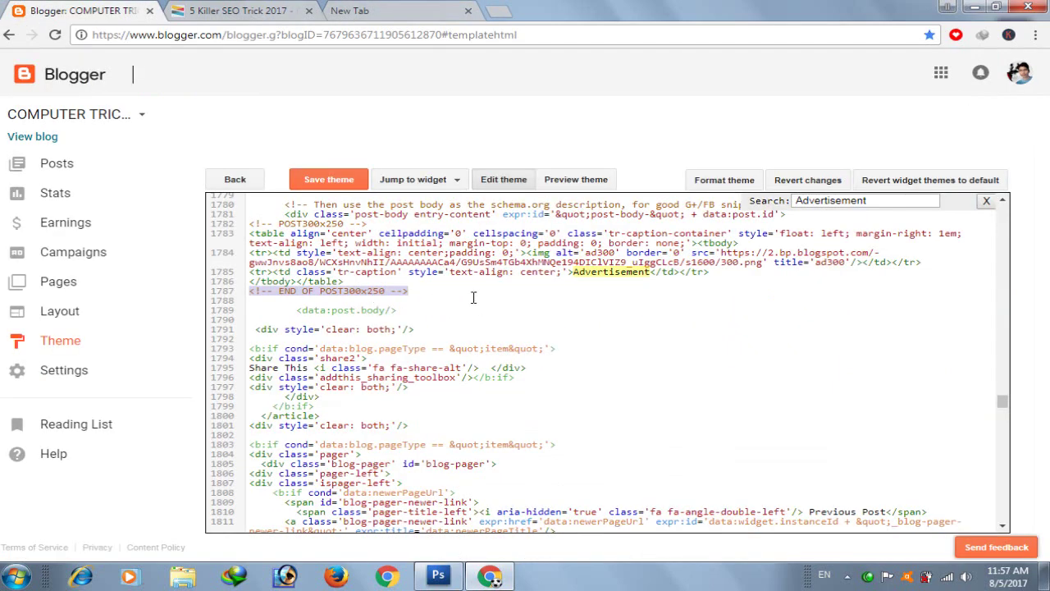
left_click(390, 15)
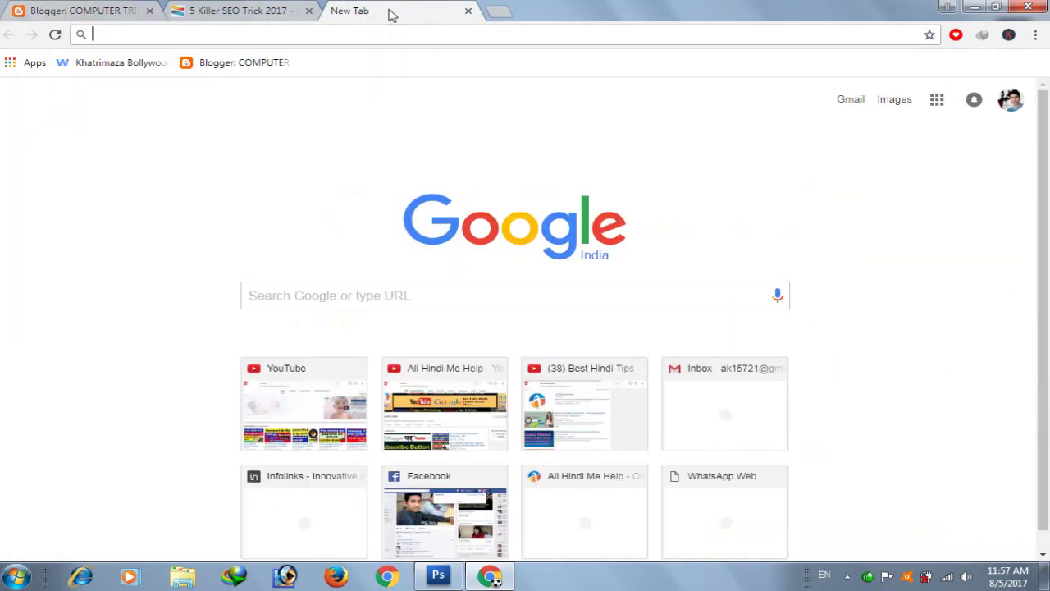
type("hos")
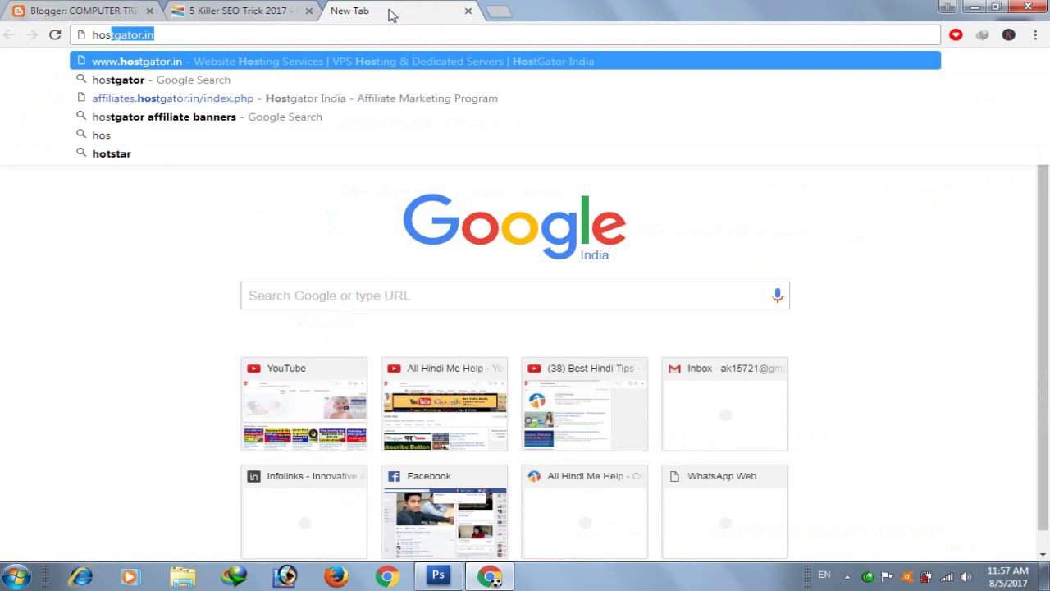
key("Down")
key("Down")
key("Return")
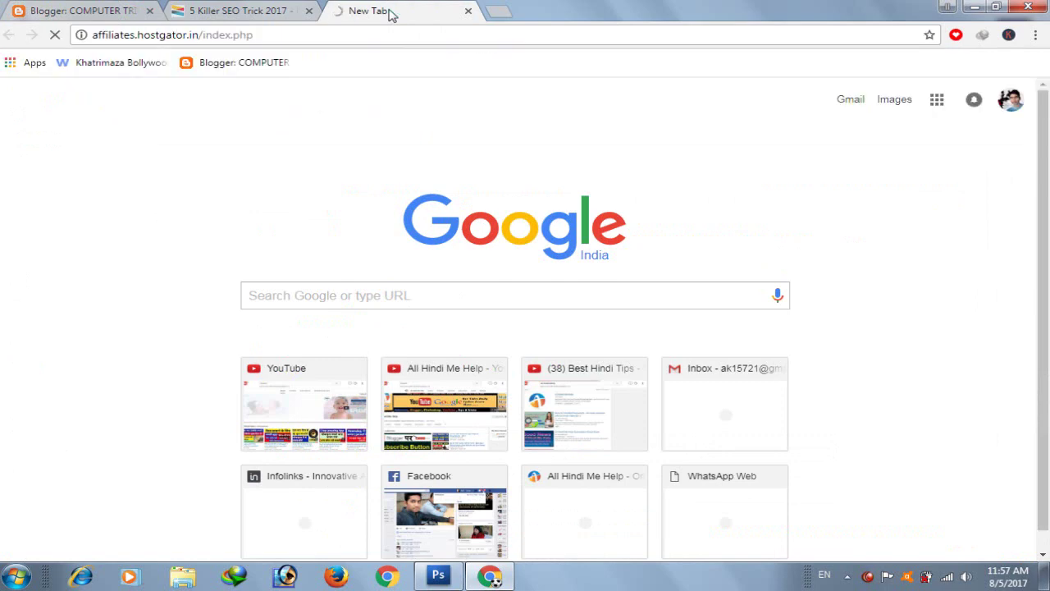
scroll(476, 164, "down", 5)
left_click(79, 169)
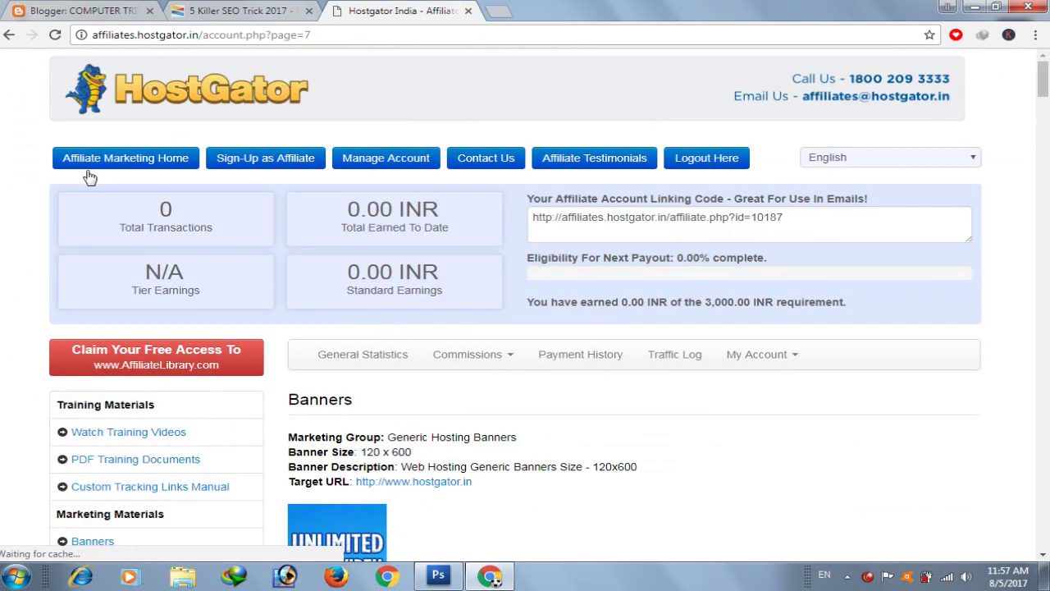
- Check the ad placeholder in the live post, and copy the source code of the 300 x 250 Generic Hosting banner
scroll(435, 348, "down", 9)
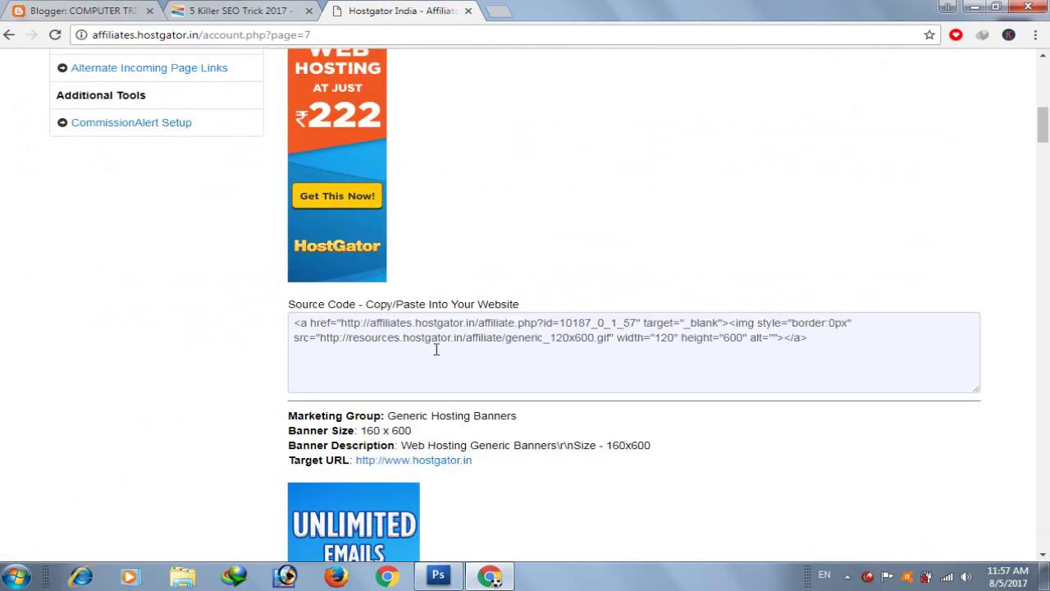
scroll(436, 349, "down", 12)
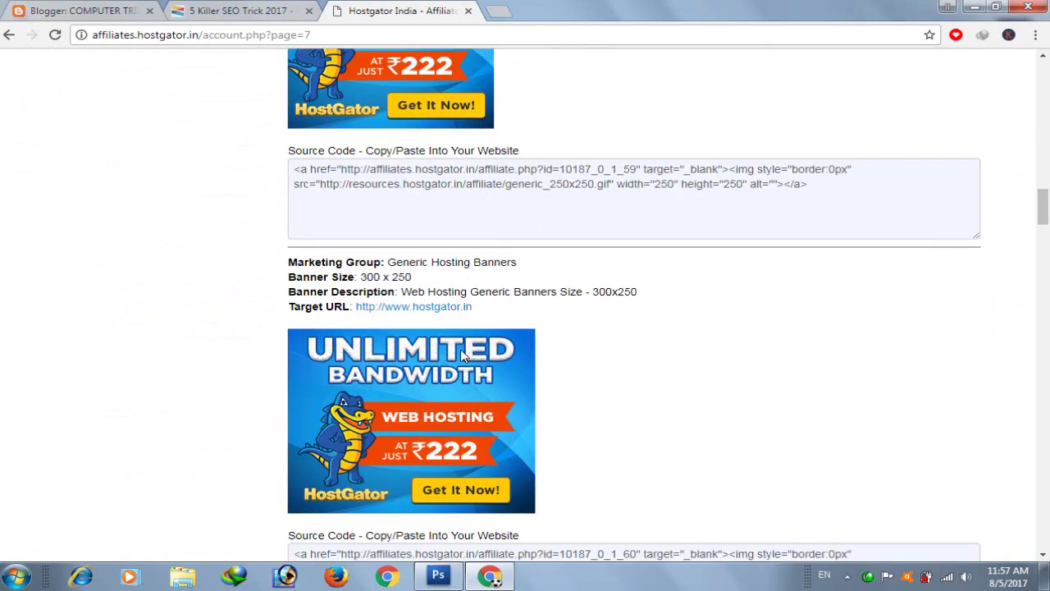
scroll(476, 349, "down", 1)
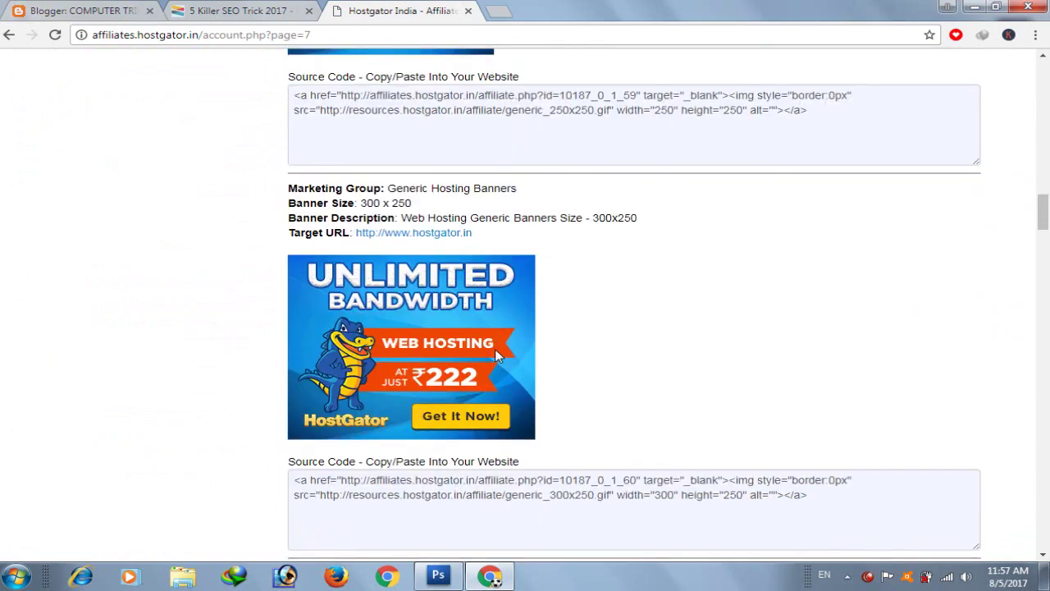
left_click(98, 12)
left_click(234, 10)
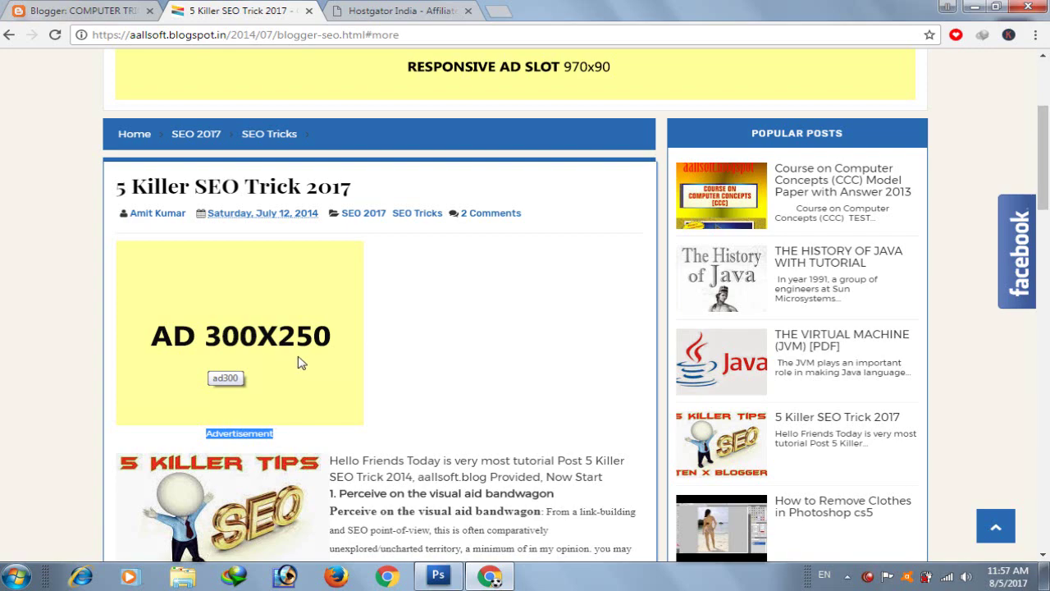
key("ctrl+Tab")
scroll(505, 361, "down", 4)
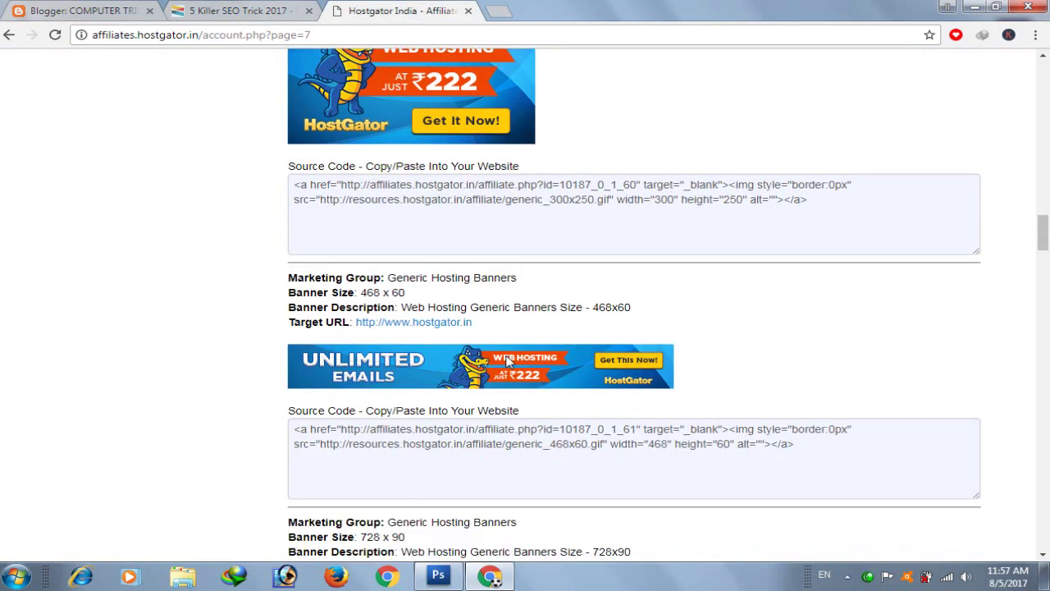
scroll(509, 359, "down", 1)
scroll(537, 366, "down", 4)
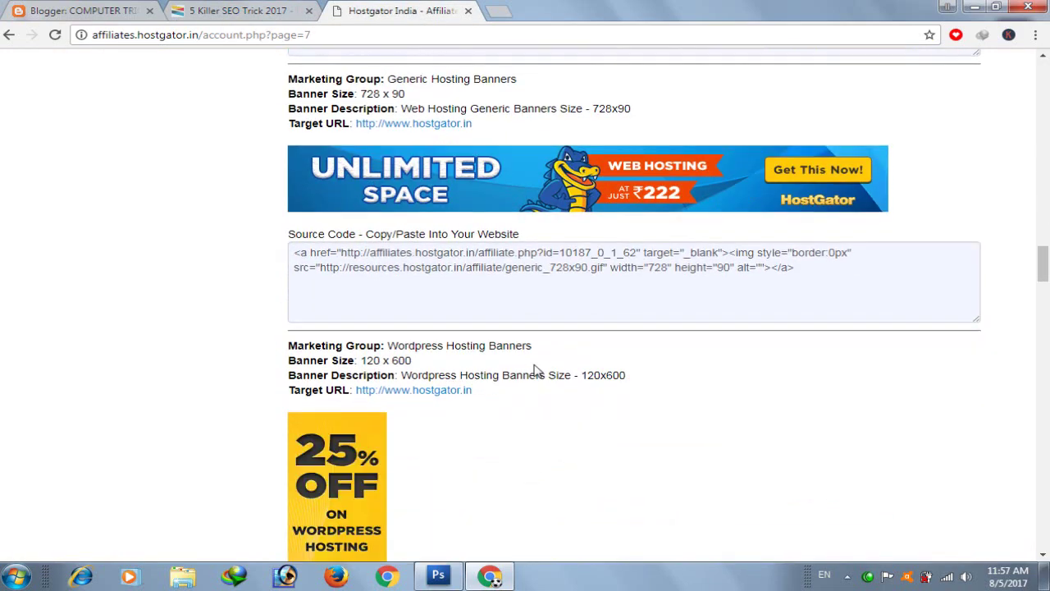
scroll(534, 370, "up", 10)
scroll(533, 351, "down", 2)
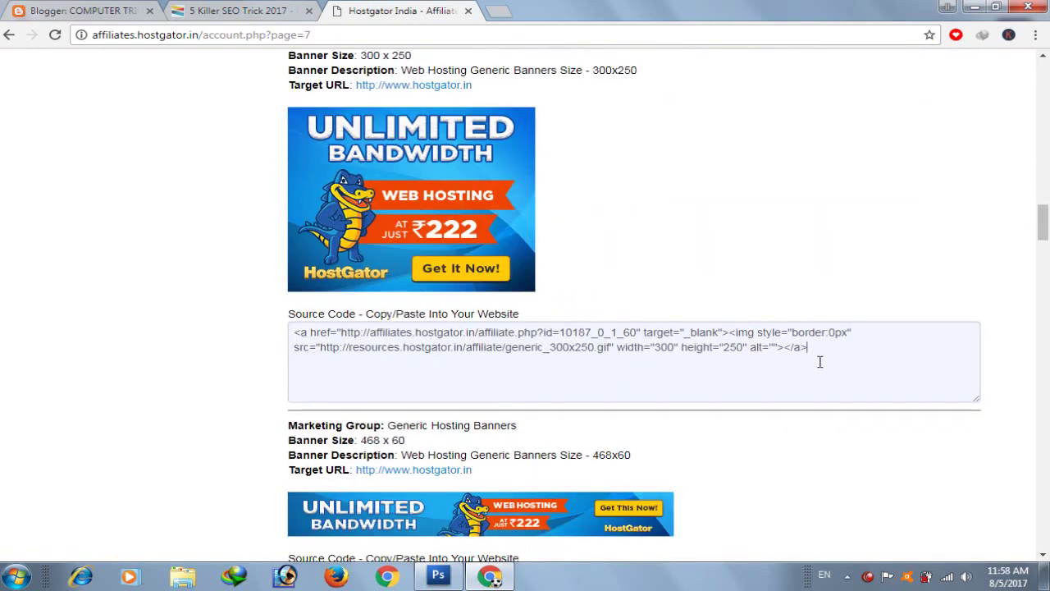
left_click_drag(817, 359, 257, 311)
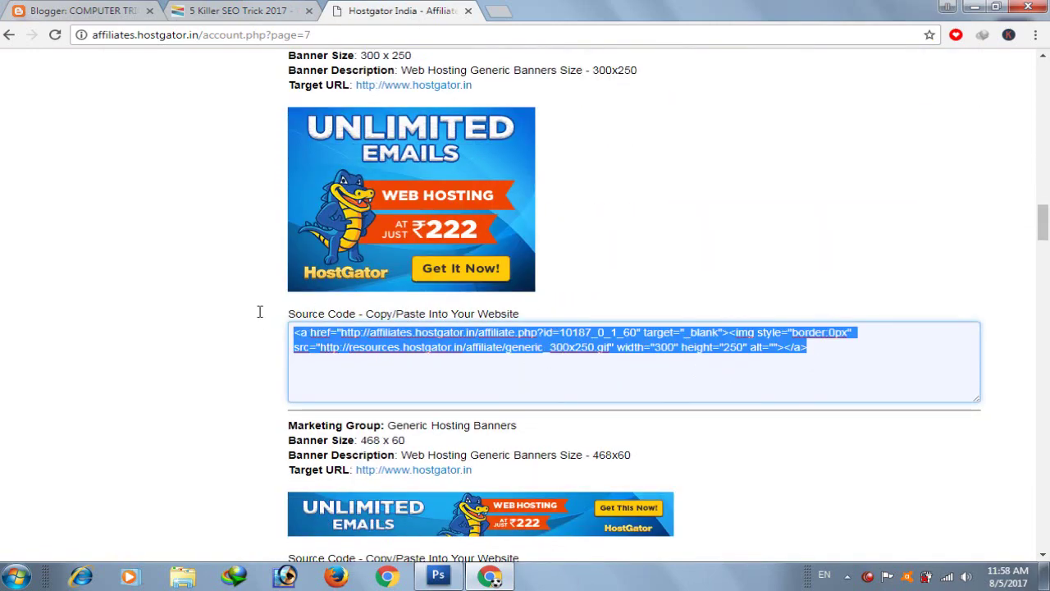
right_click(374, 359)
left_click(388, 135)
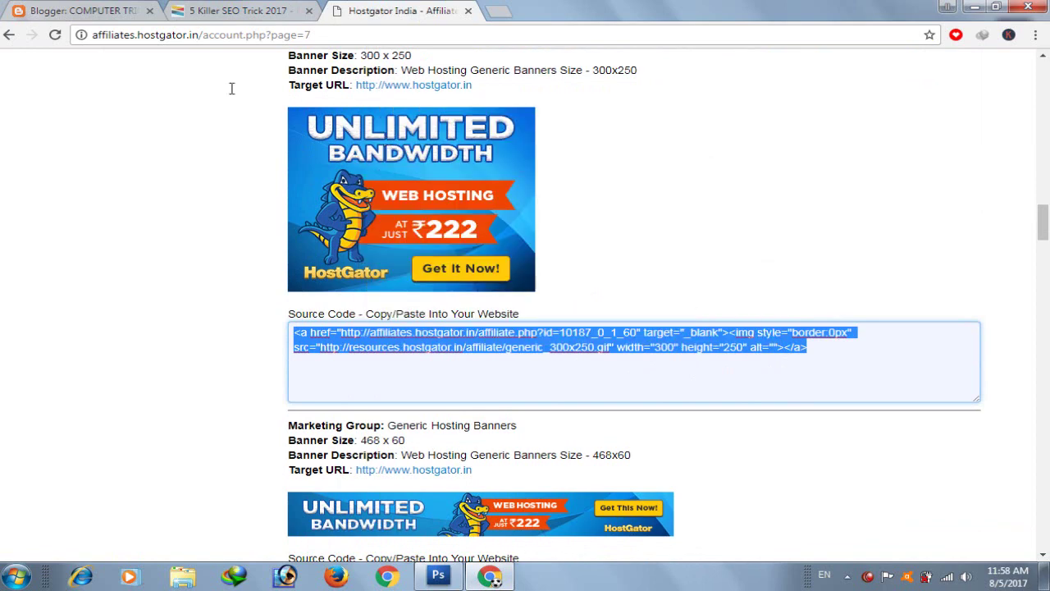
- Replace the "END OF POST300x250" comment in the Blogger theme code with the copied banner code and try to save the theme
left_click(56, 8)
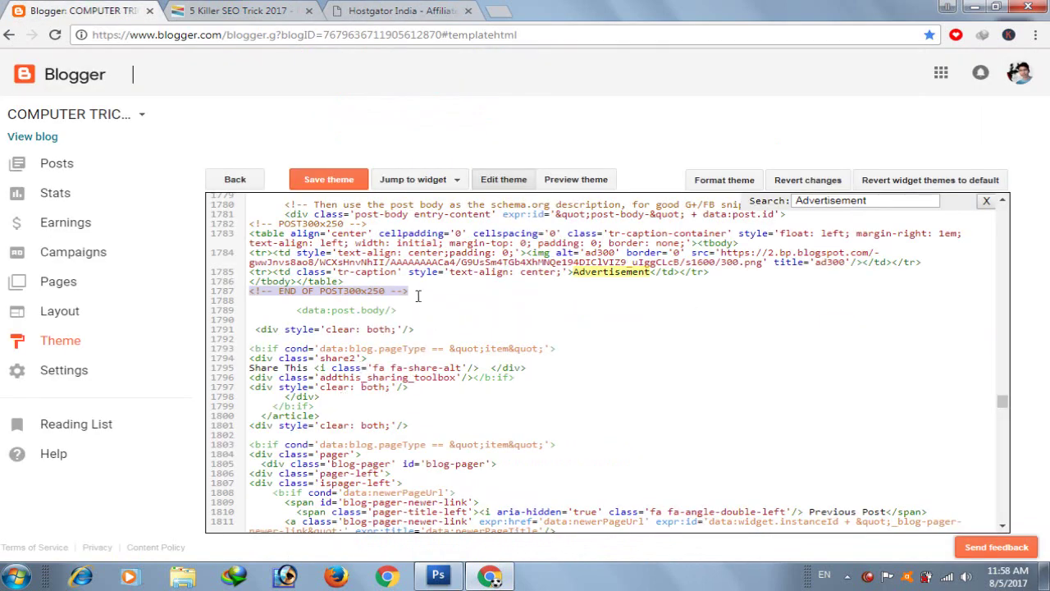
left_click_drag(416, 291, 250, 292)
right_click(260, 296)
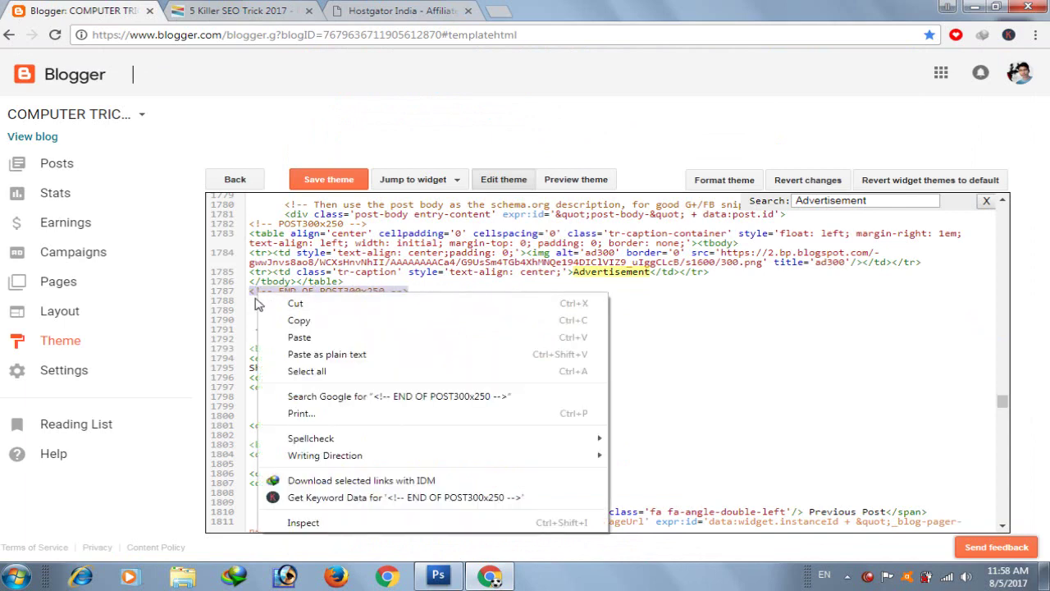
left_click(255, 299)
left_click_drag(408, 291, 248, 290)
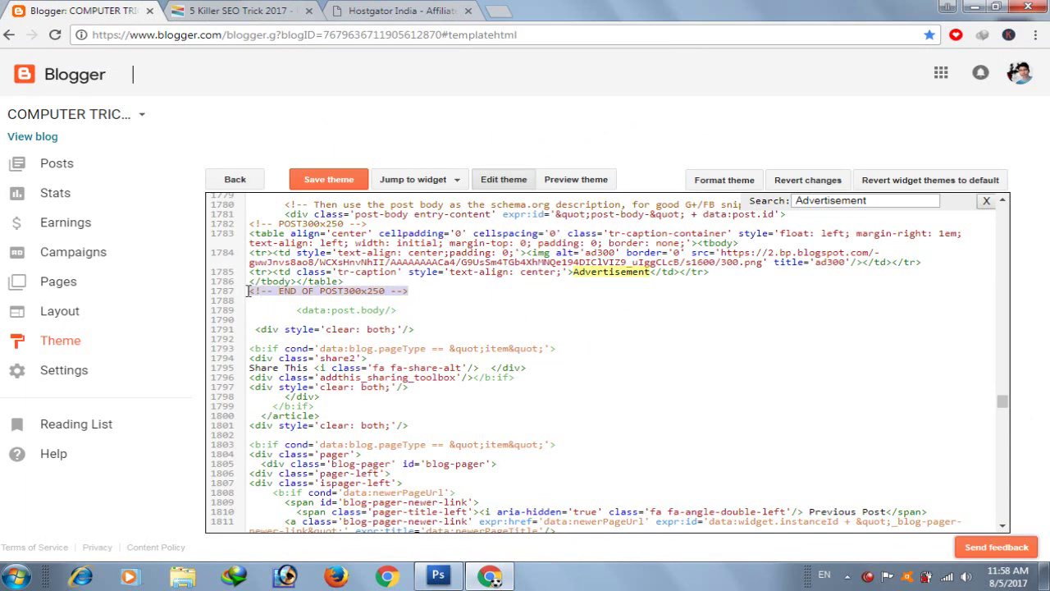
right_click(266, 293)
left_click(303, 338)
scroll(418, 295, "up", 2)
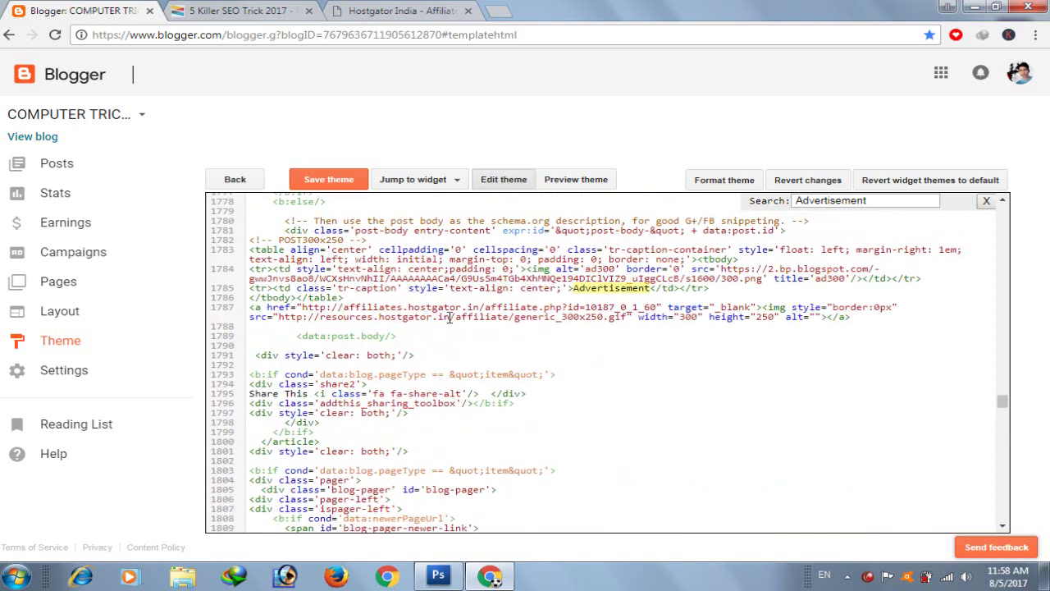
left_click(318, 188)
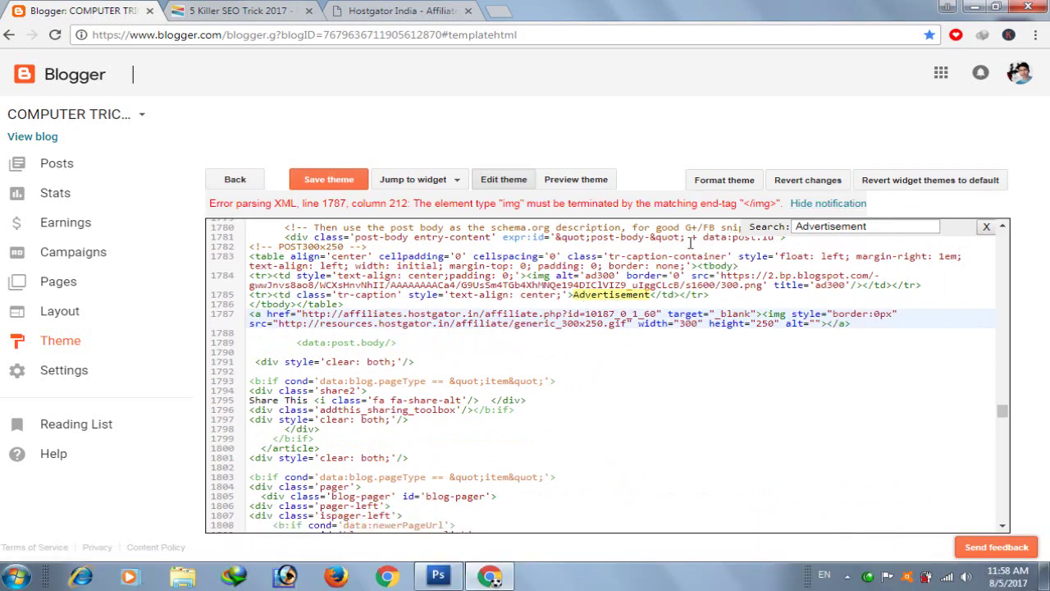
- Search Google for "adsense code converter" in a new tab and open the Google Adsense Code Converter site beside the HostGator page
left_click(498, 16)
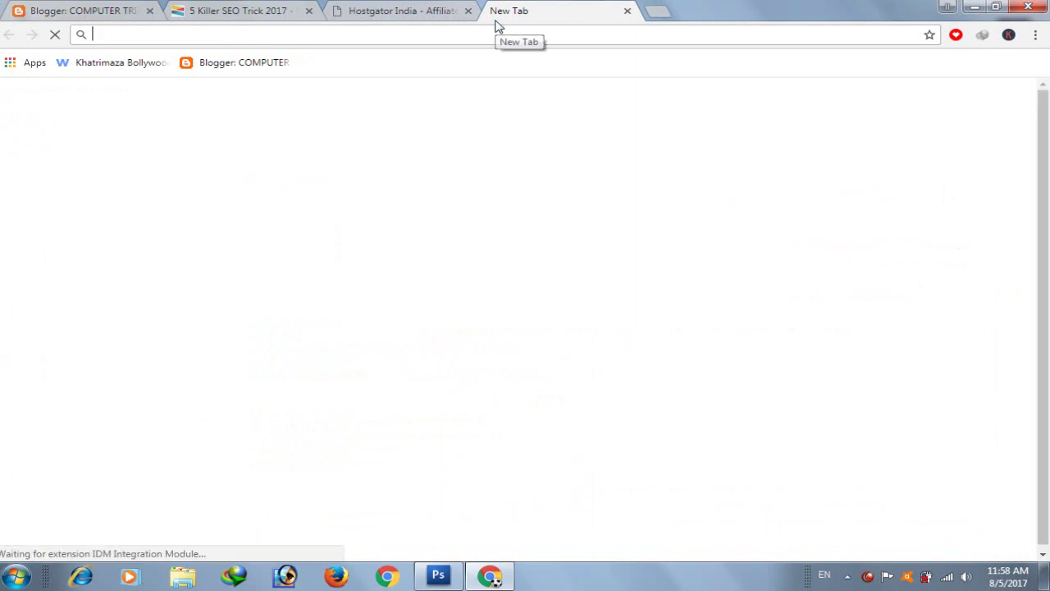
type("adfse")
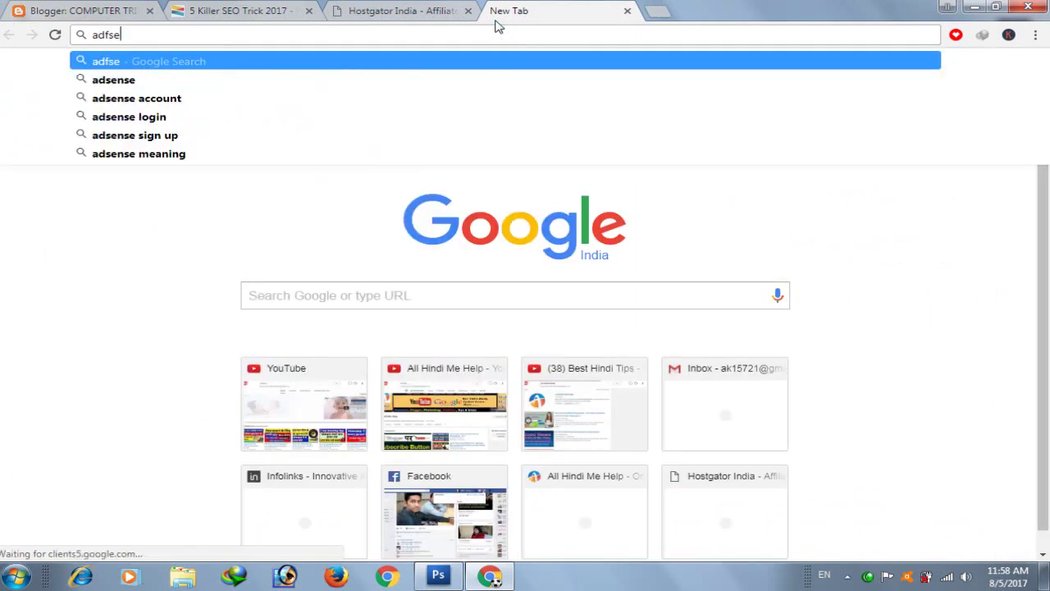
key("Down")
type("code")
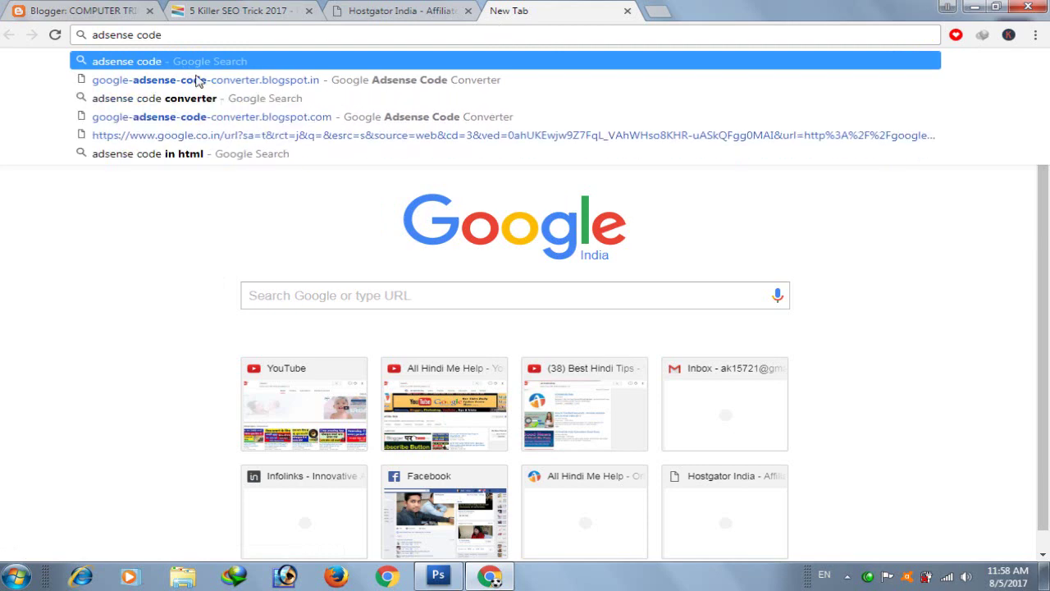
left_click(177, 99)
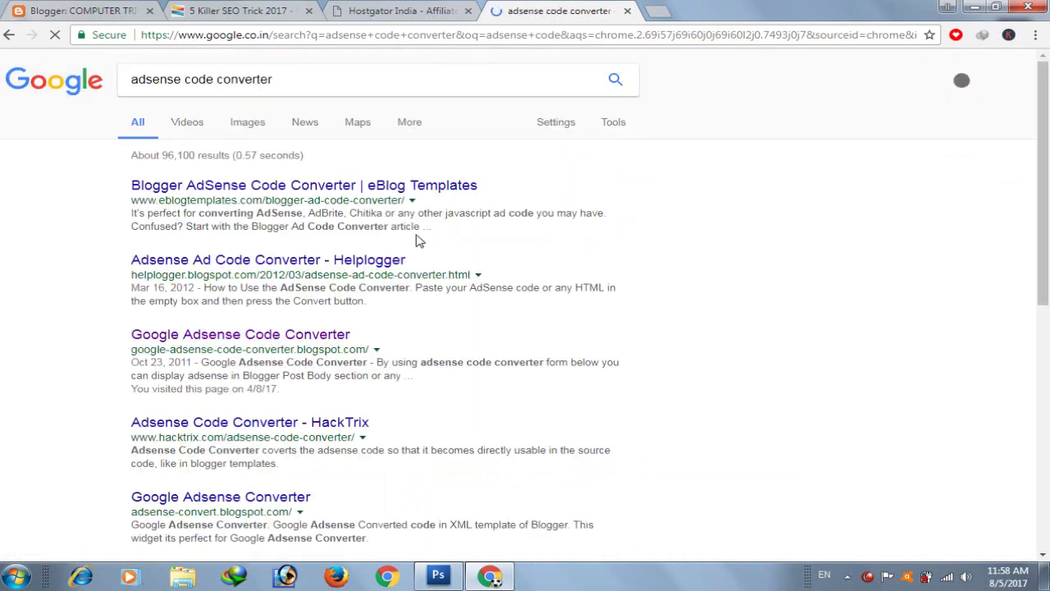
left_click(191, 336)
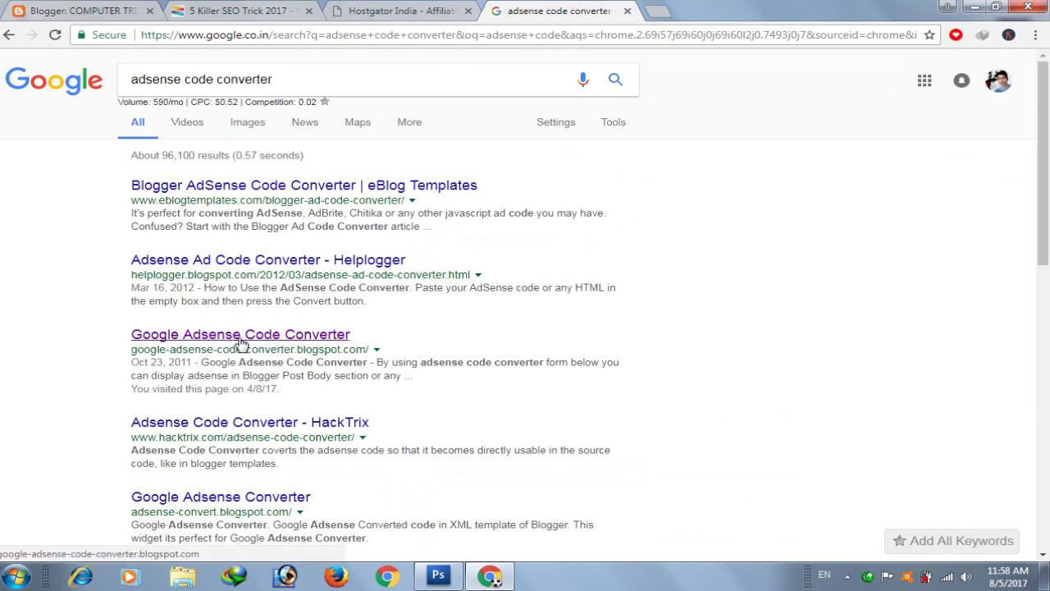
left_click(241, 342)
key("ctrl+shift+Tab")
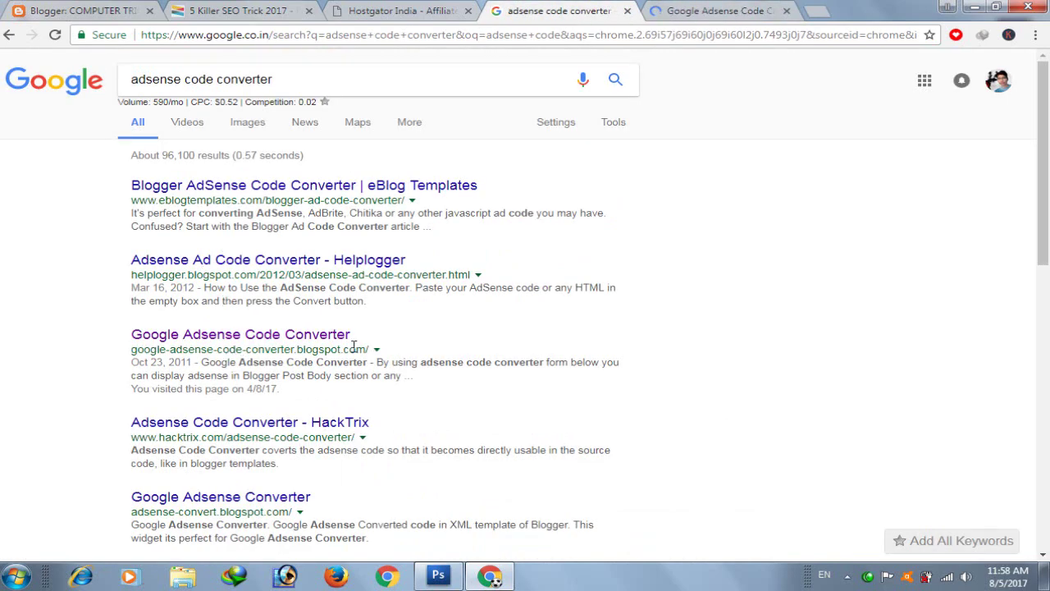
left_click(746, 6)
left_click_drag(696, 14, 563, 14)
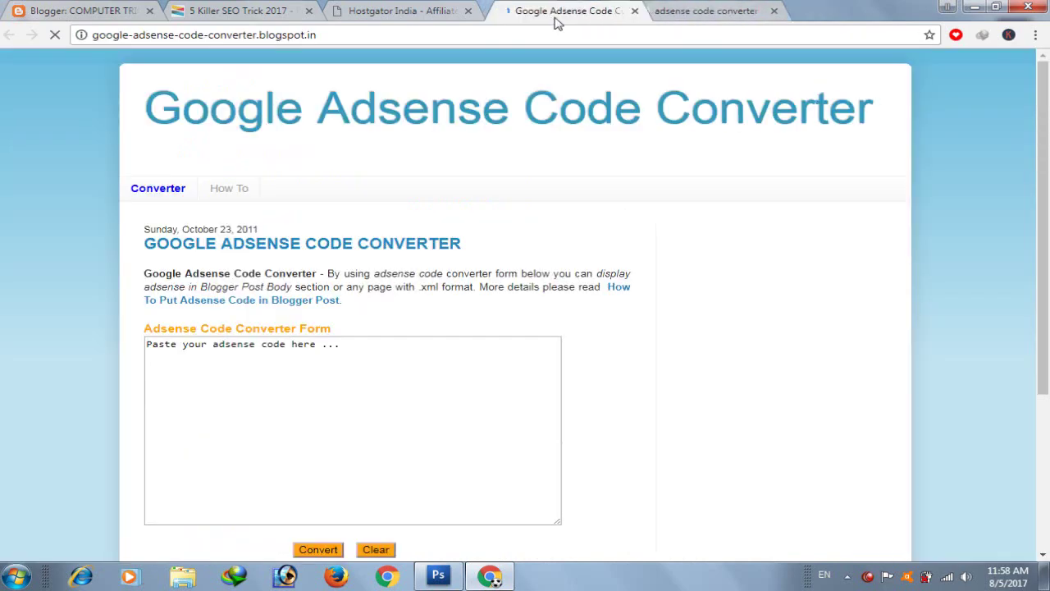
- Examine the converter form and revisit the XML parsing error in the Blogger theme editor
scroll(397, 286, "down", 5)
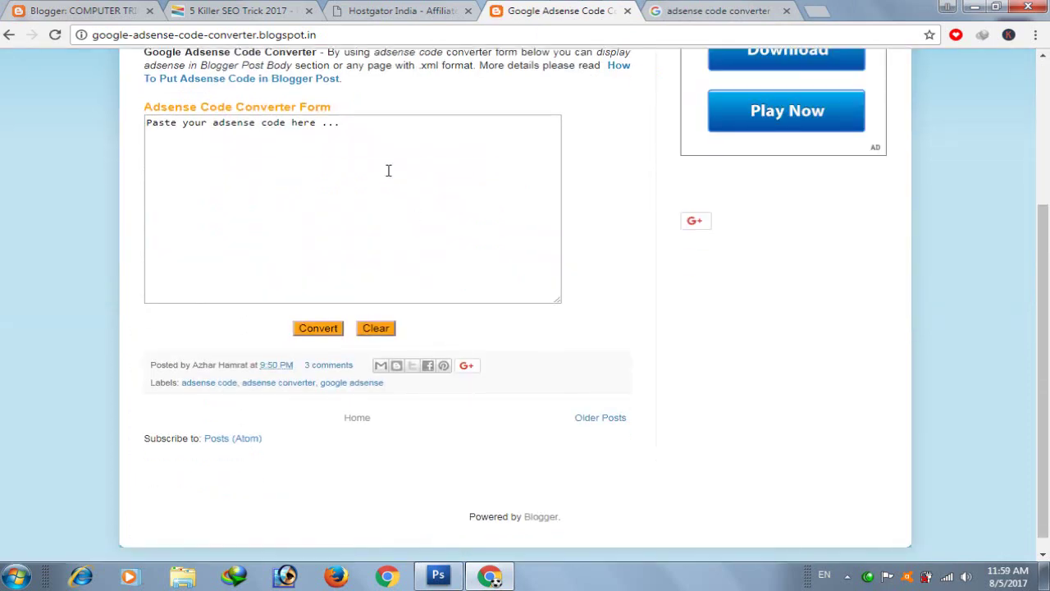
scroll(415, 187, "up", 3)
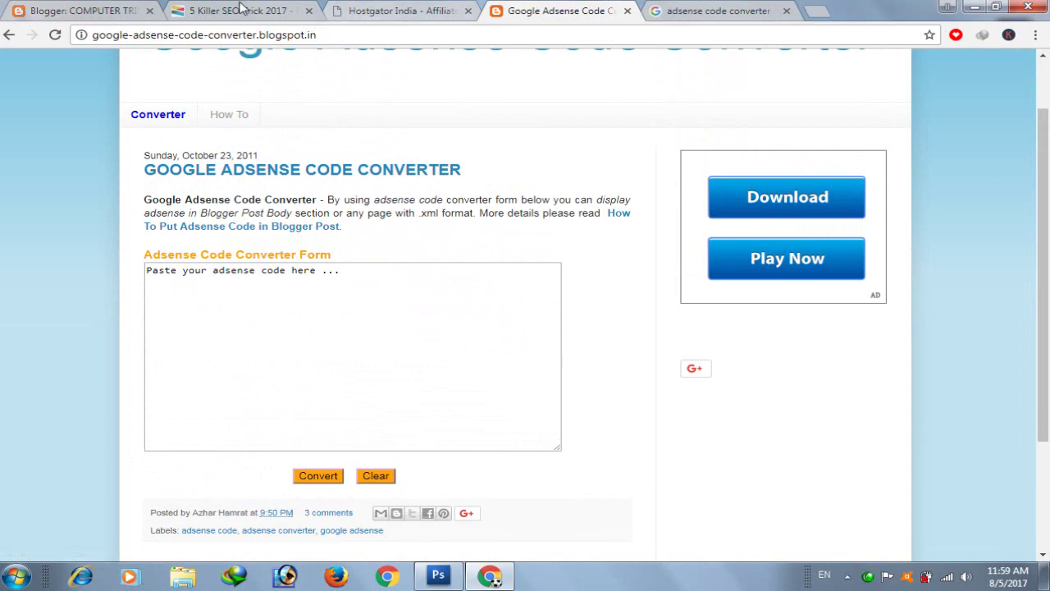
left_click(234, 11)
left_click(85, 7)
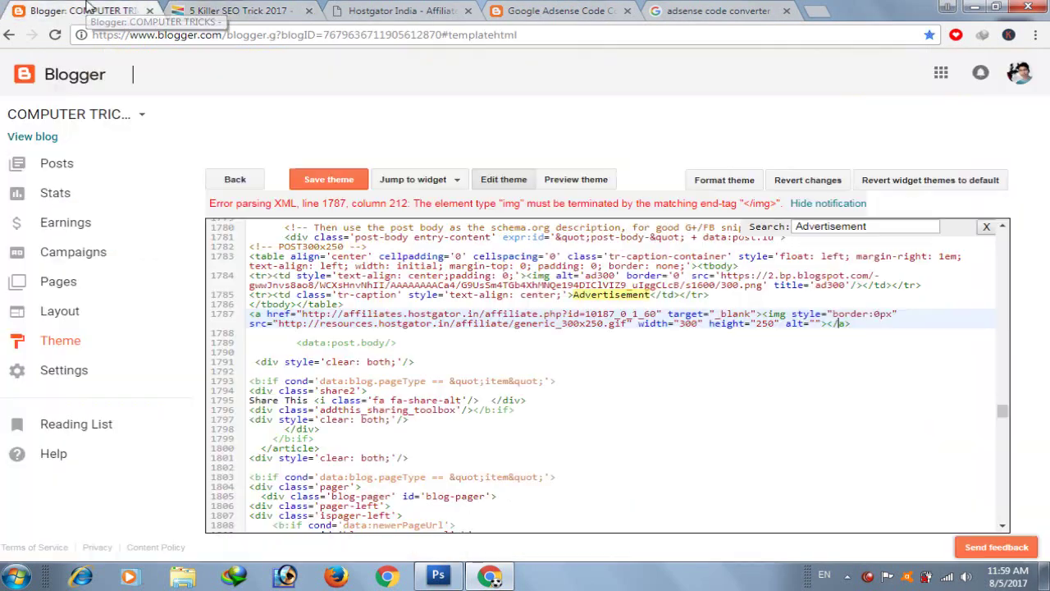
left_click(563, 7)
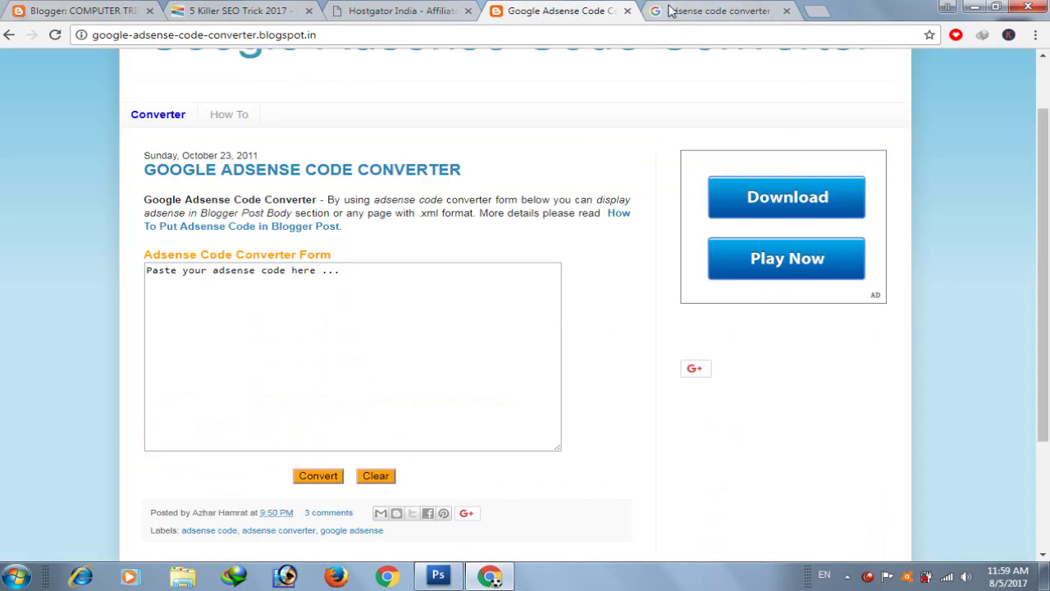
- Close the pop-up page and replace the placeholder text in the Adsense Code Converter form with the copied HostGator banner code
left_click(408, 363)
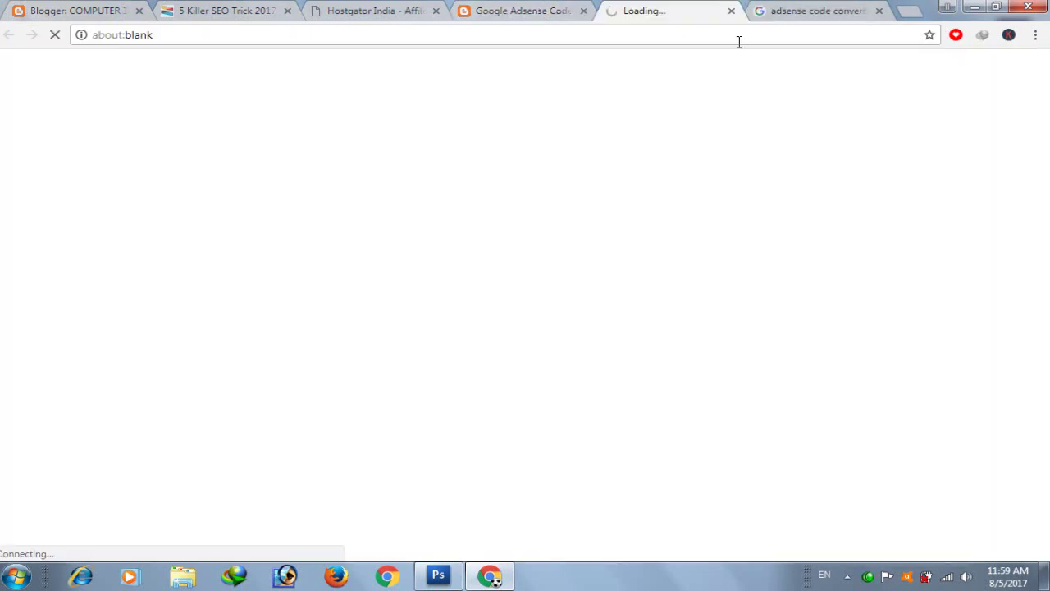
left_click(731, 11)
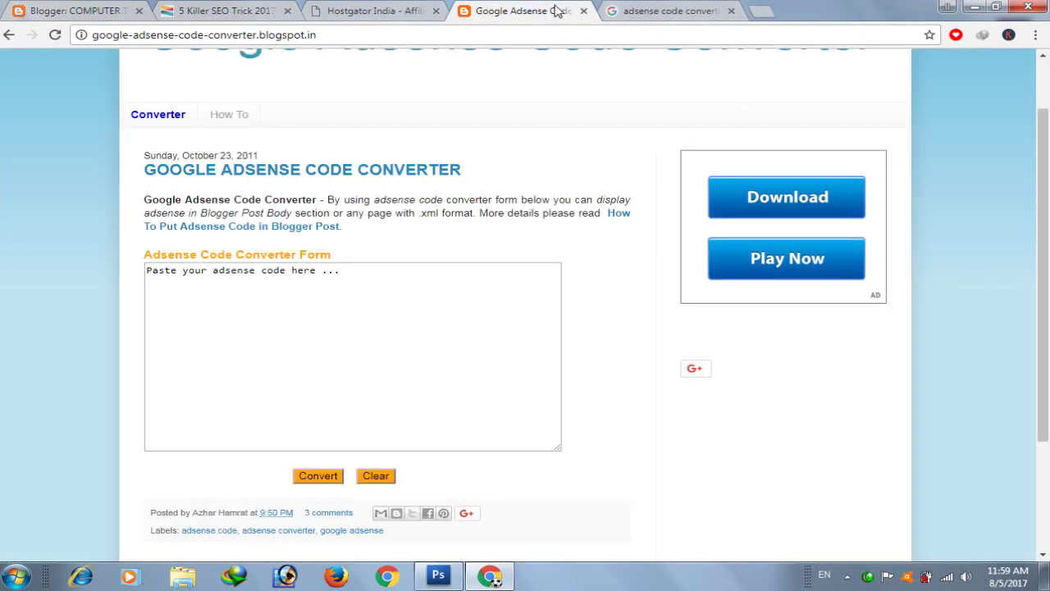
right_click(257, 280)
left_click(332, 270)
left_click_drag(352, 268, 104, 265)
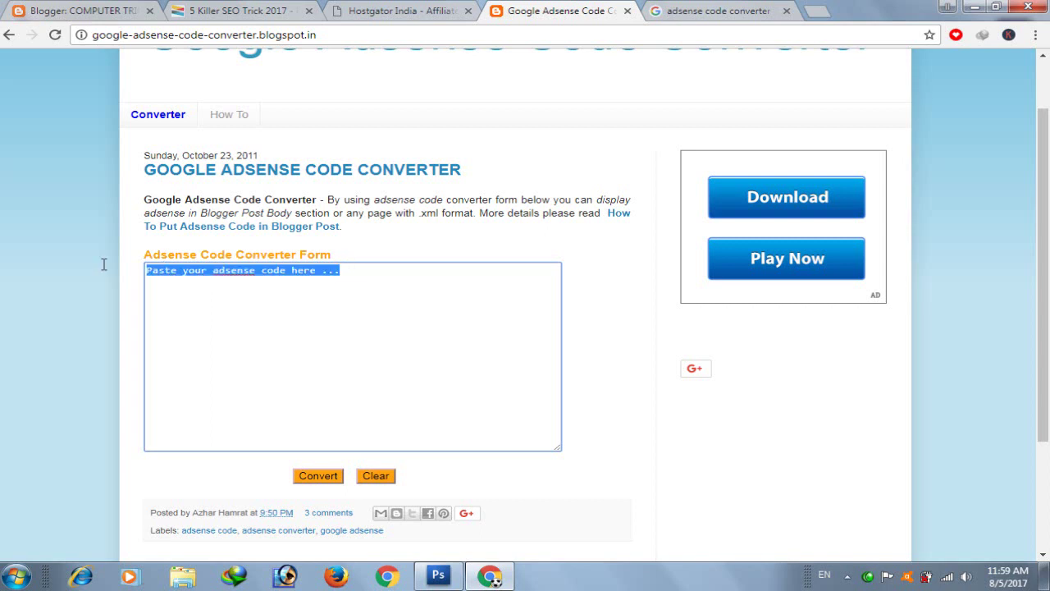
right_click(226, 268)
left_click(245, 308)
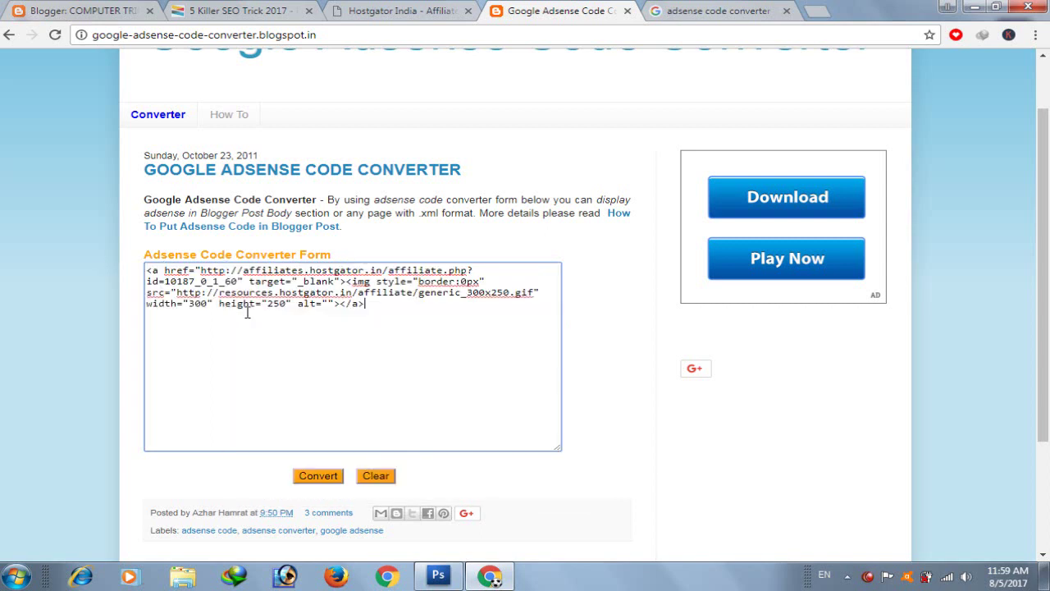
- Convert the HostGator banner code in the Adsense Code Converter form and copy the whole converted result
left_click(339, 475)
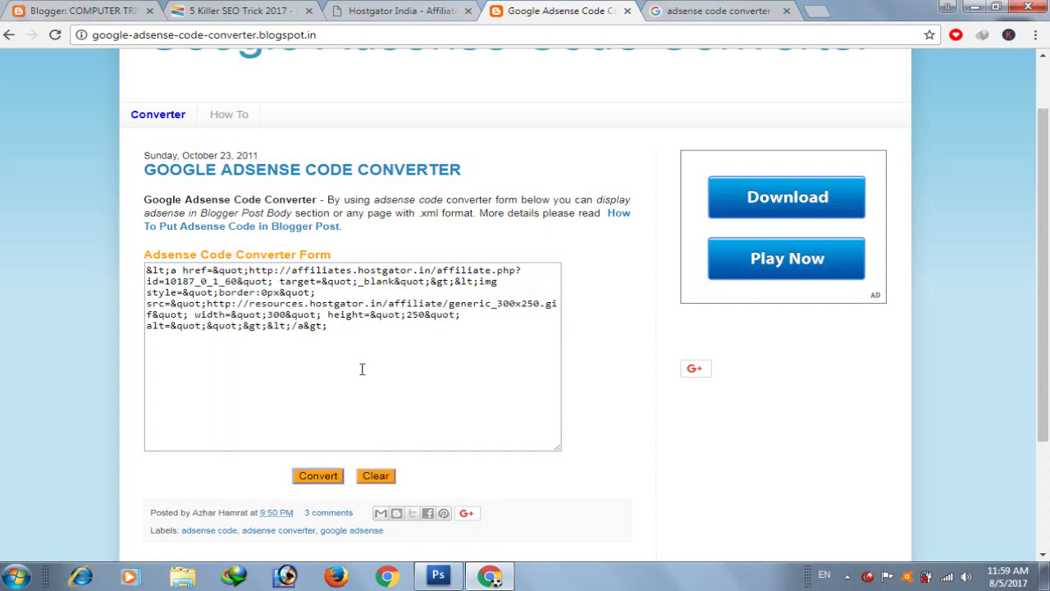
left_click_drag(345, 337, 136, 276)
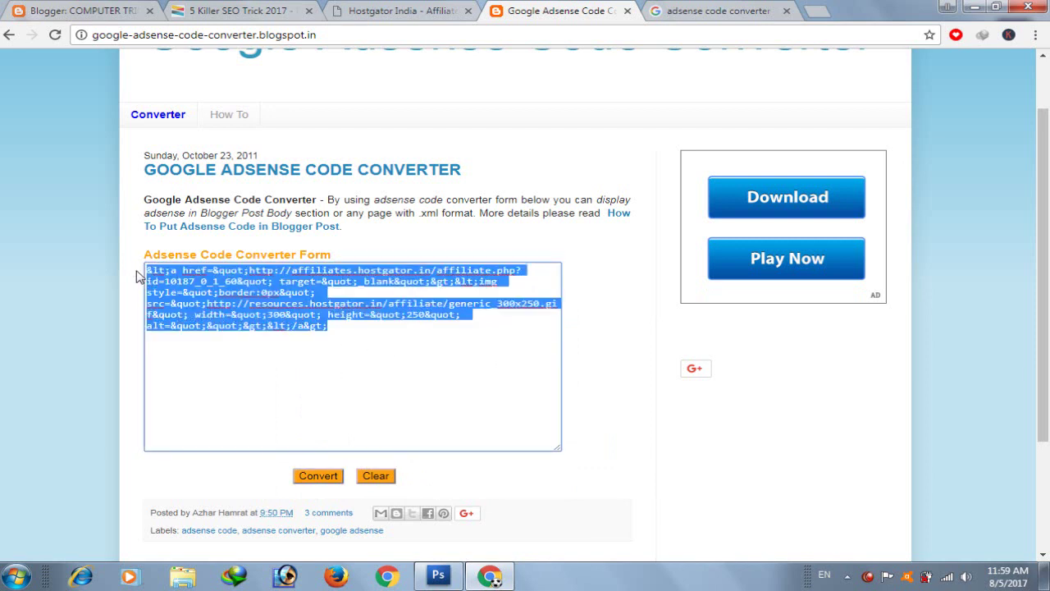
right_click(202, 277)
left_click(218, 307)
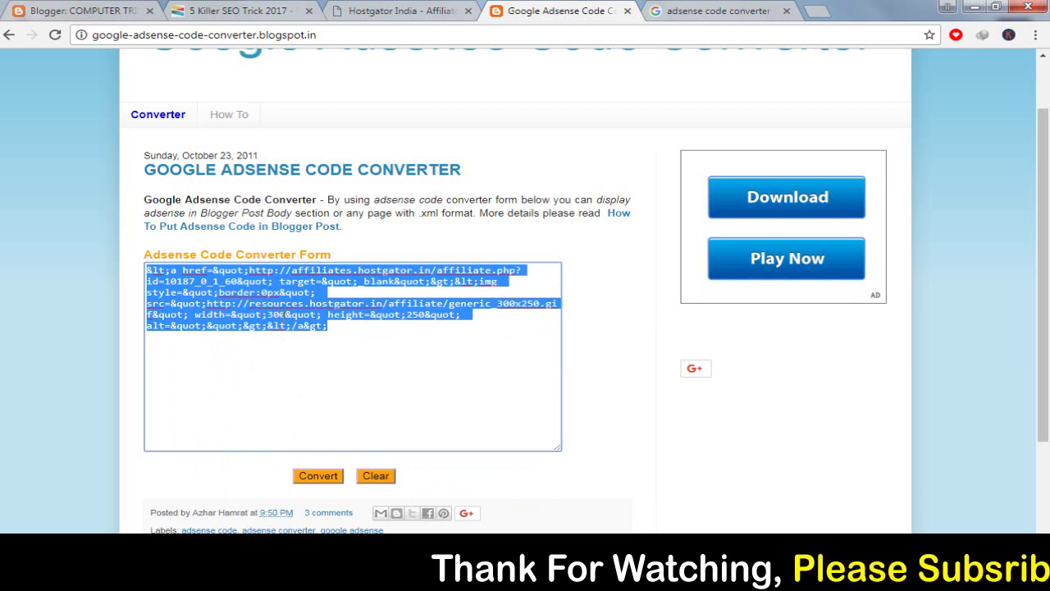
right_click(270, 306)
left_click(279, 333)
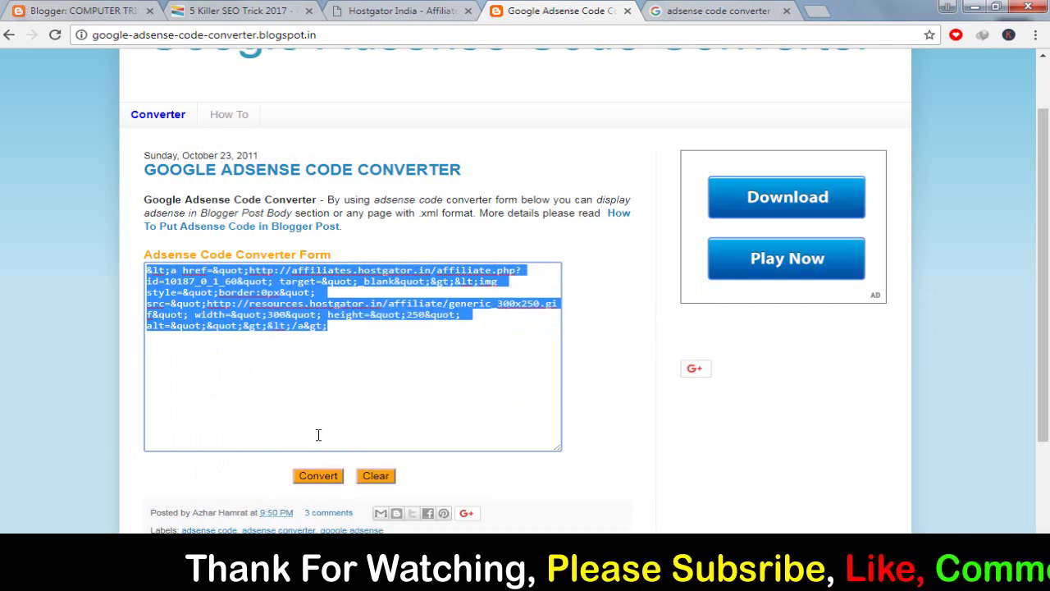
- Undo the insertion of the unconverted HostGator banner code in the Blogger theme code
left_click(82, 11)
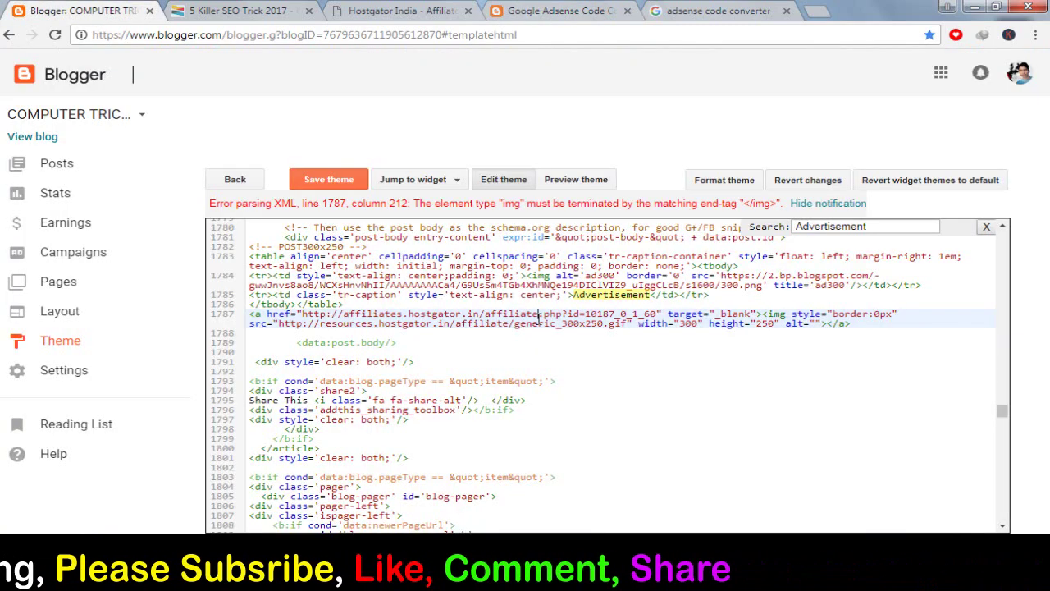
key("ctrl+z")
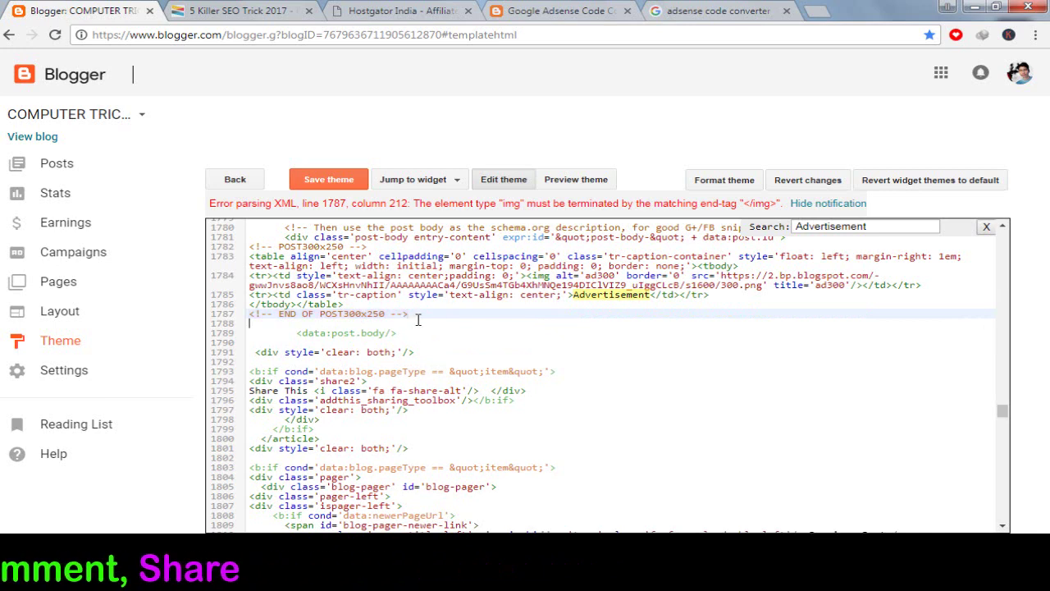
left_click_drag(417, 318, 249, 315)
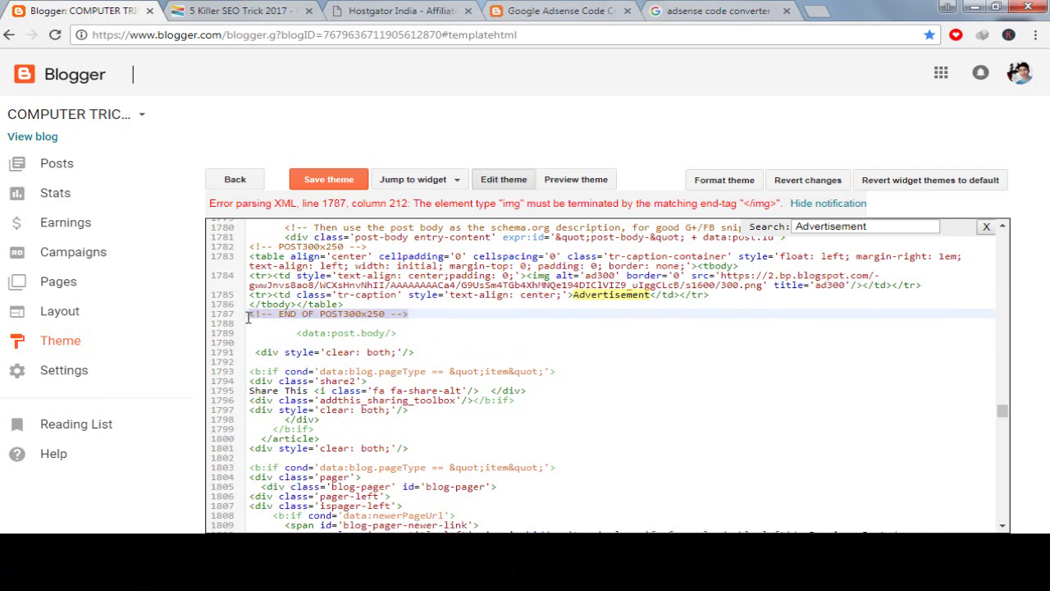
right_click(264, 321)
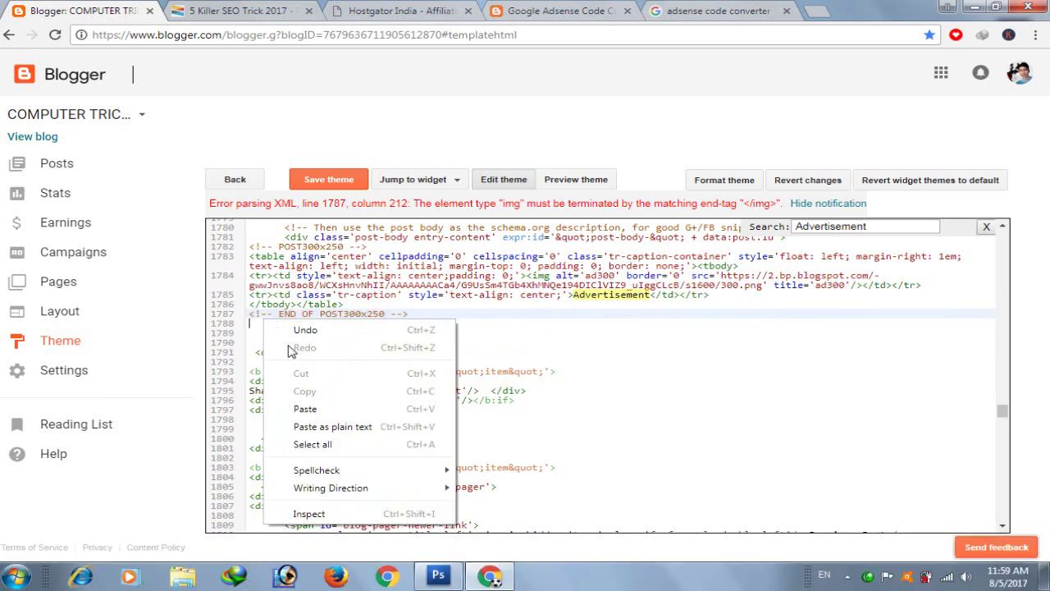
left_click(303, 408)
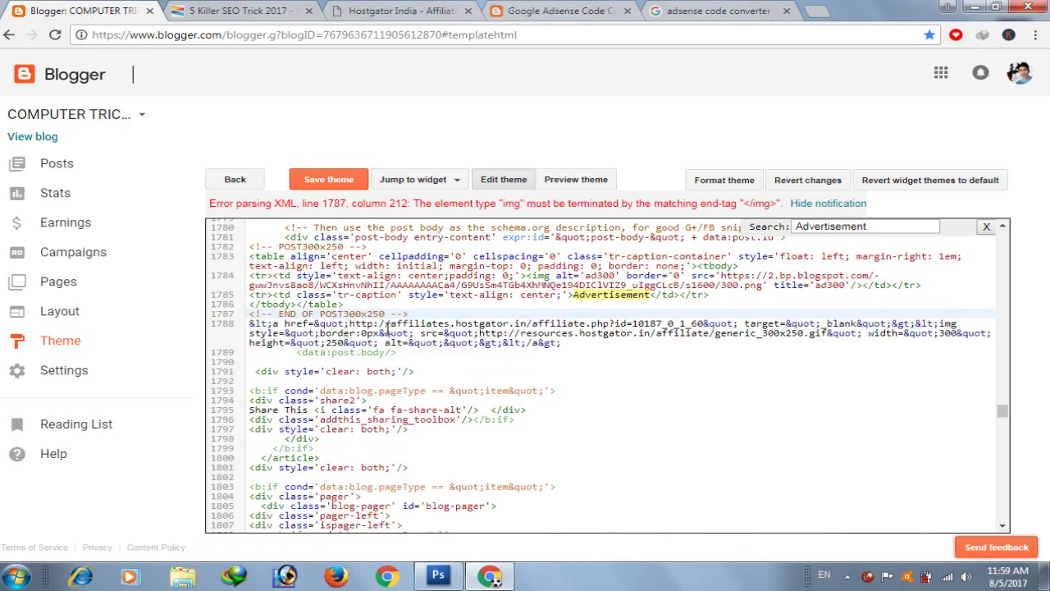
key("ctrl+z")
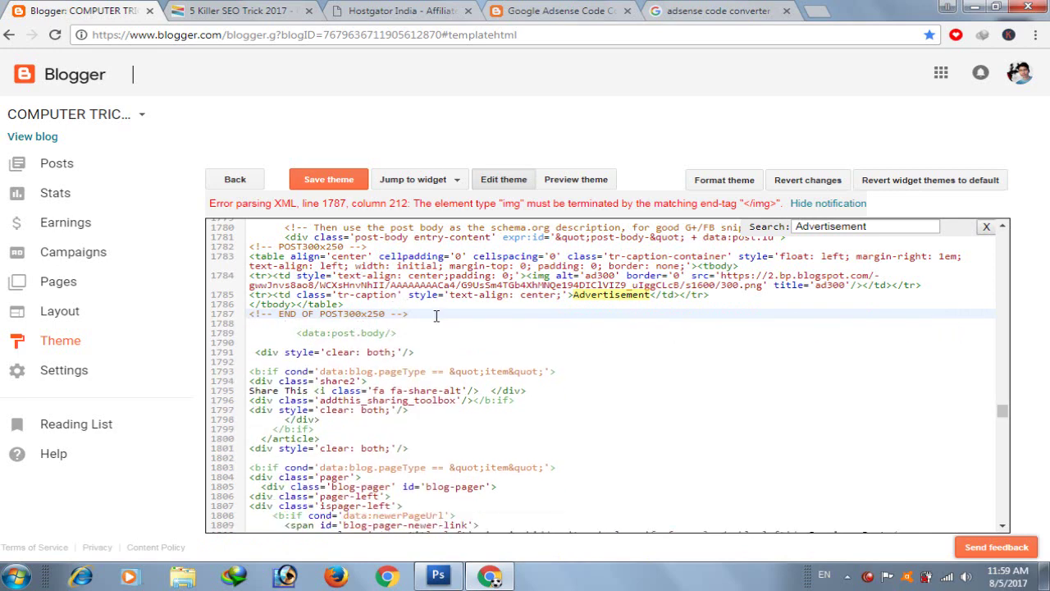
- Replace the "END OF POST300x250" comment with the converted banner code, dismiss the parsing error and save the theme
left_click_drag(436, 315, 252, 318)
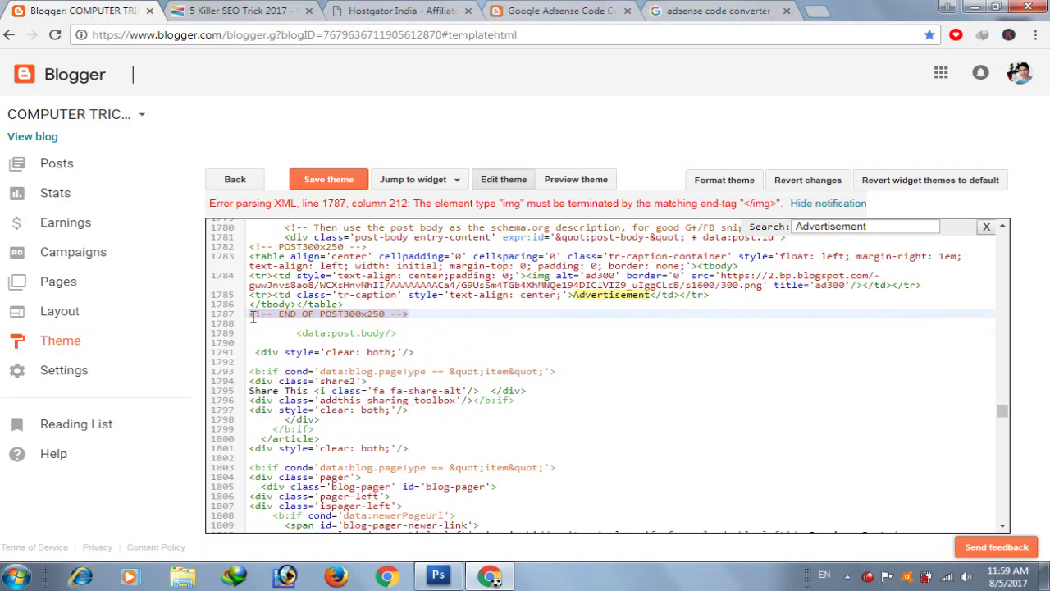
right_click(267, 313)
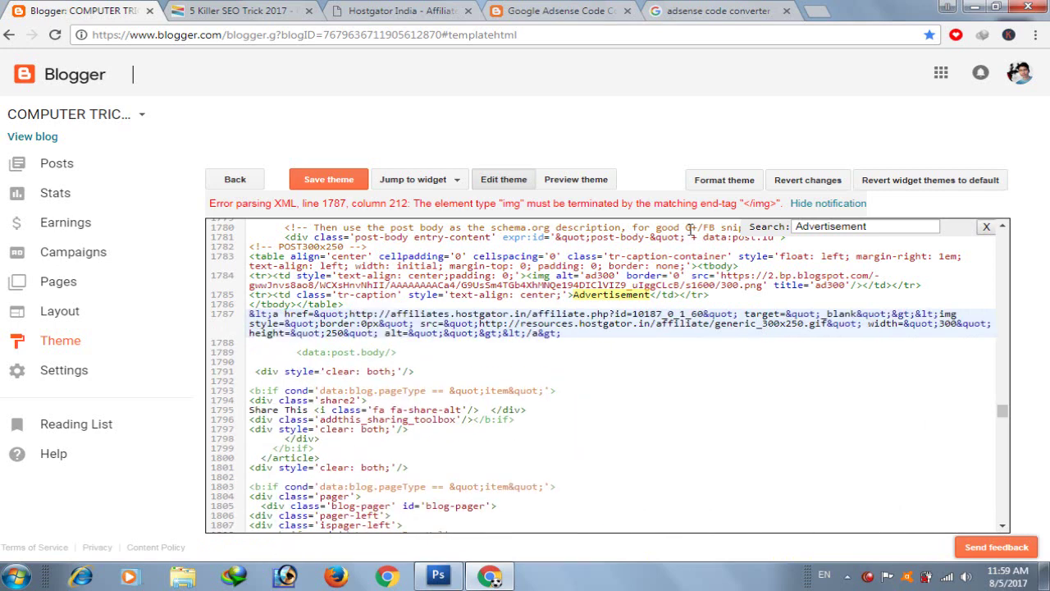
left_click(814, 207)
left_click(817, 206)
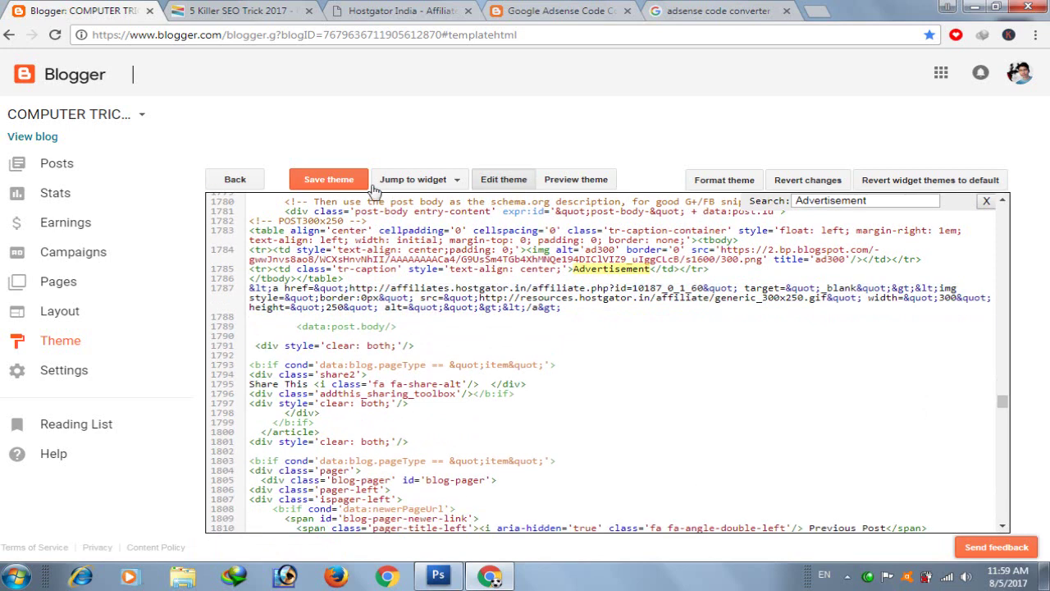
left_click(333, 187)
- Reload the live "5 Killer SEO Trick 2017" post to check the in-post ad area
left_click(237, 11)
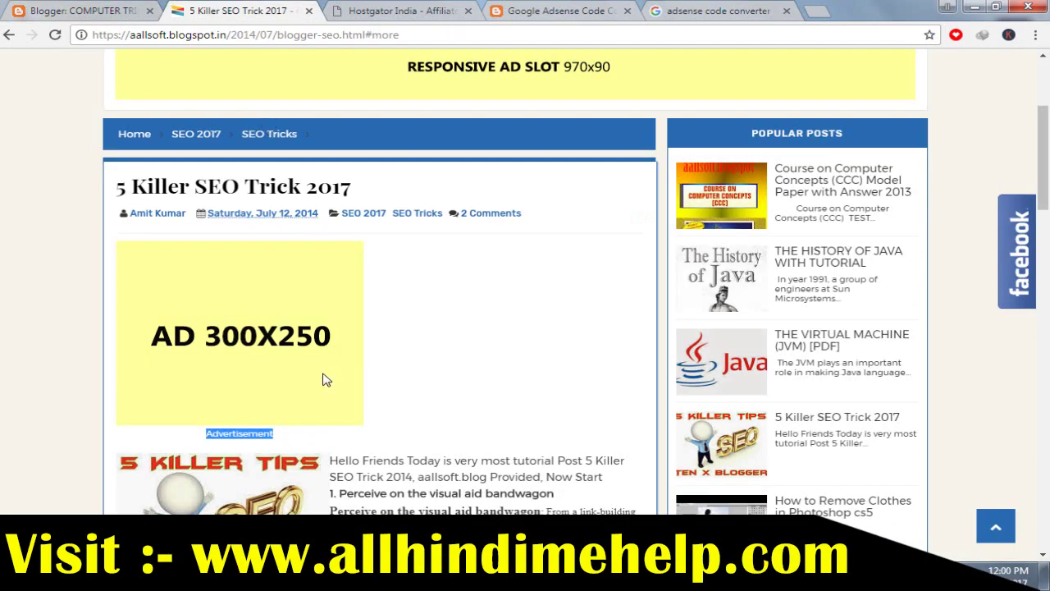
left_click(47, 38)
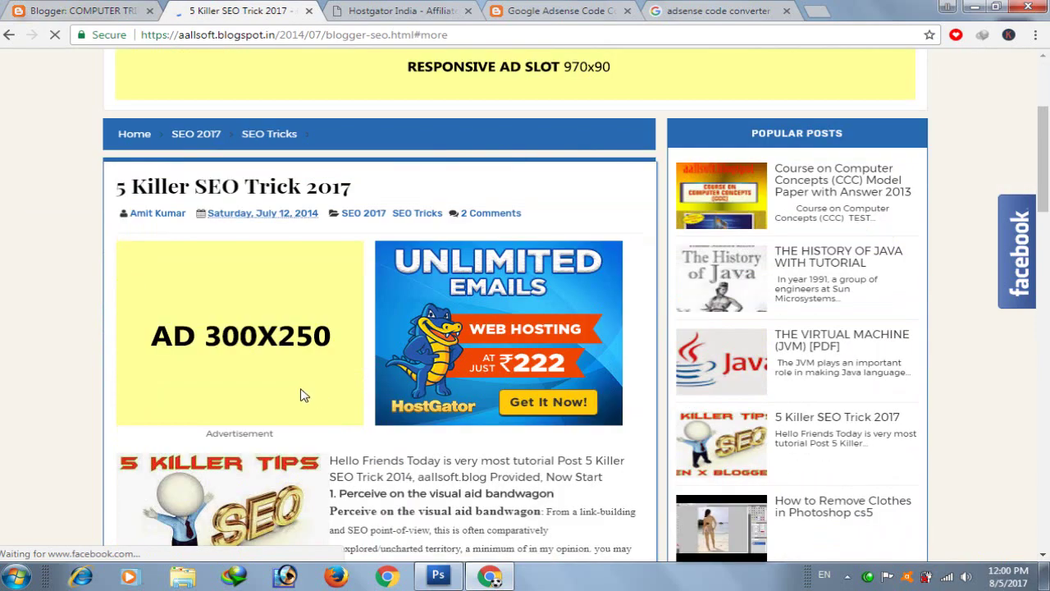
- Copy the 300.png image address from the theme's ad300 image tag and open it in the live post's tab
left_click(102, 8)
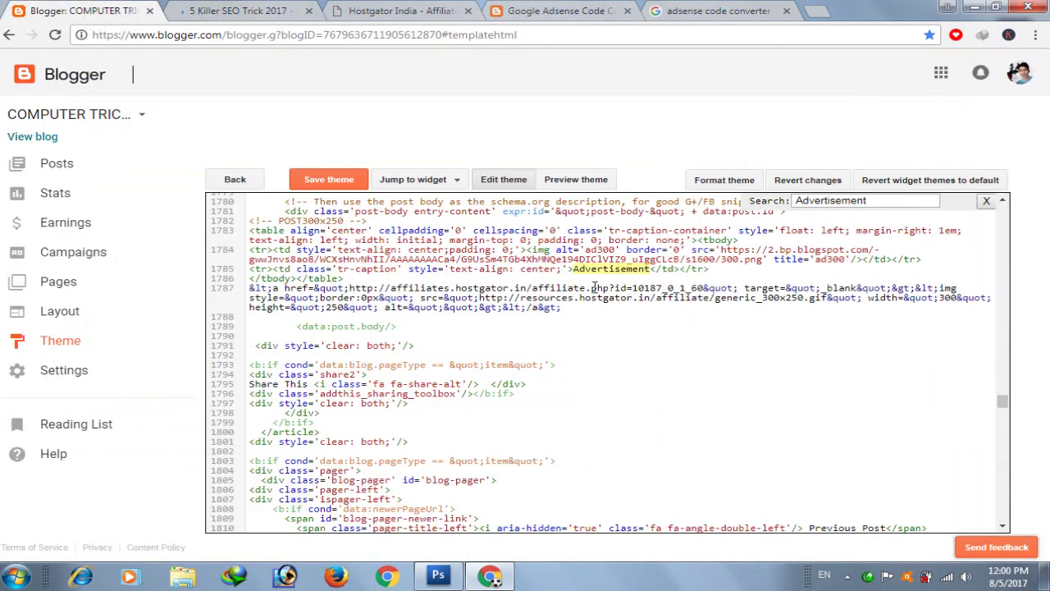
left_click_drag(722, 250, 763, 260)
right_click(645, 263)
left_click(680, 287)
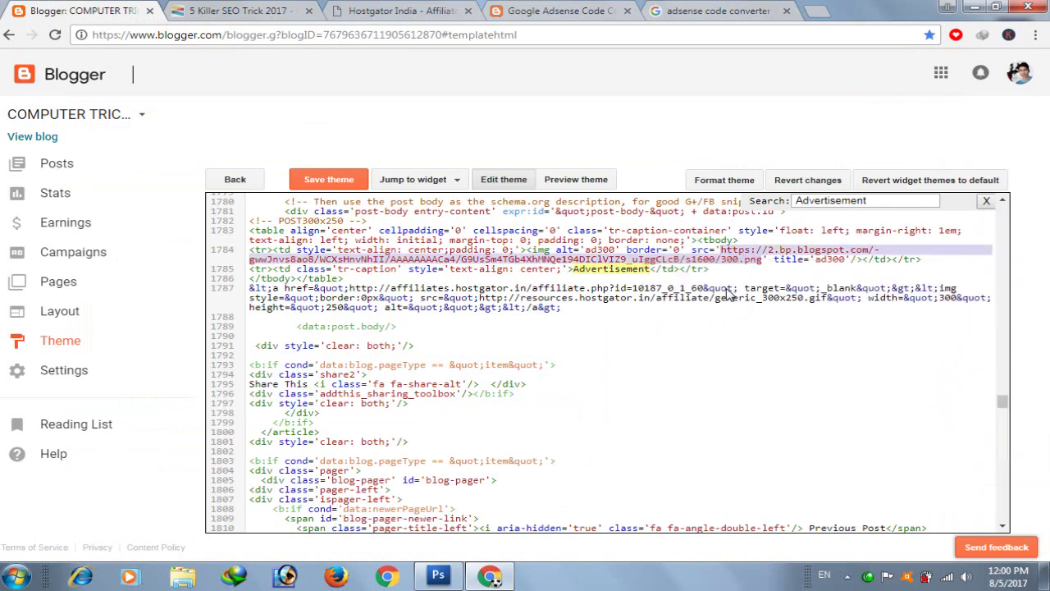
left_click(337, 9)
right_click(242, 35)
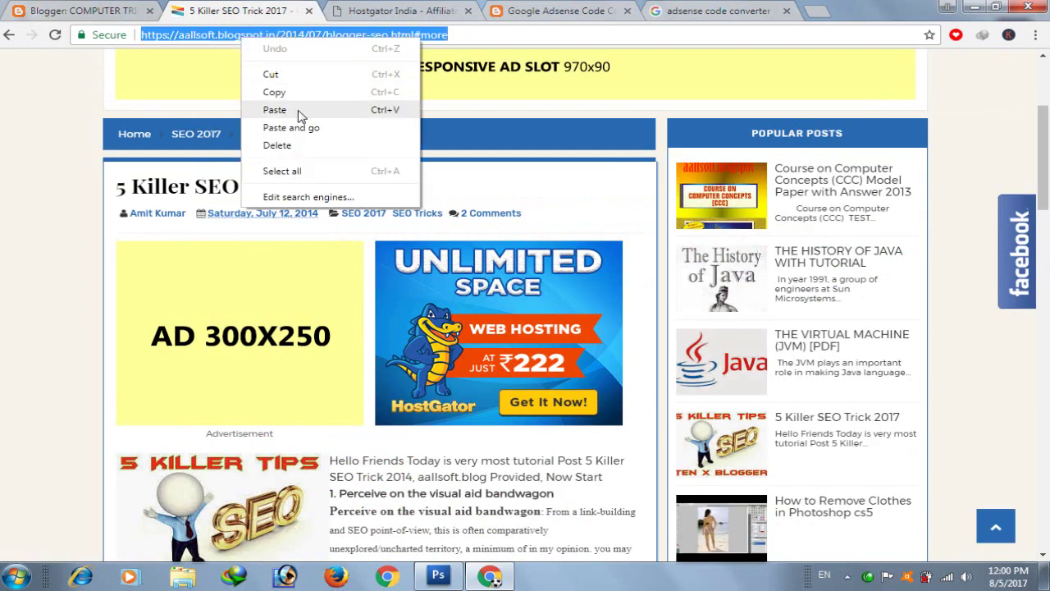
left_click(297, 115)
key("Return")
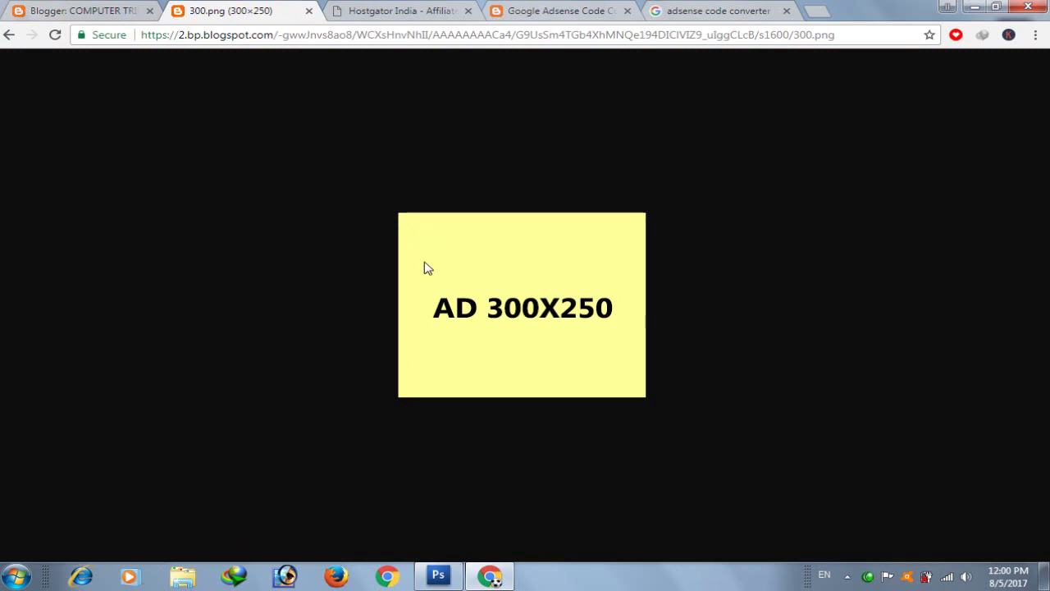
- Replace the ad300 placeholder image's source address with "#" in the Blogger theme code and save the theme
left_click(72, 7)
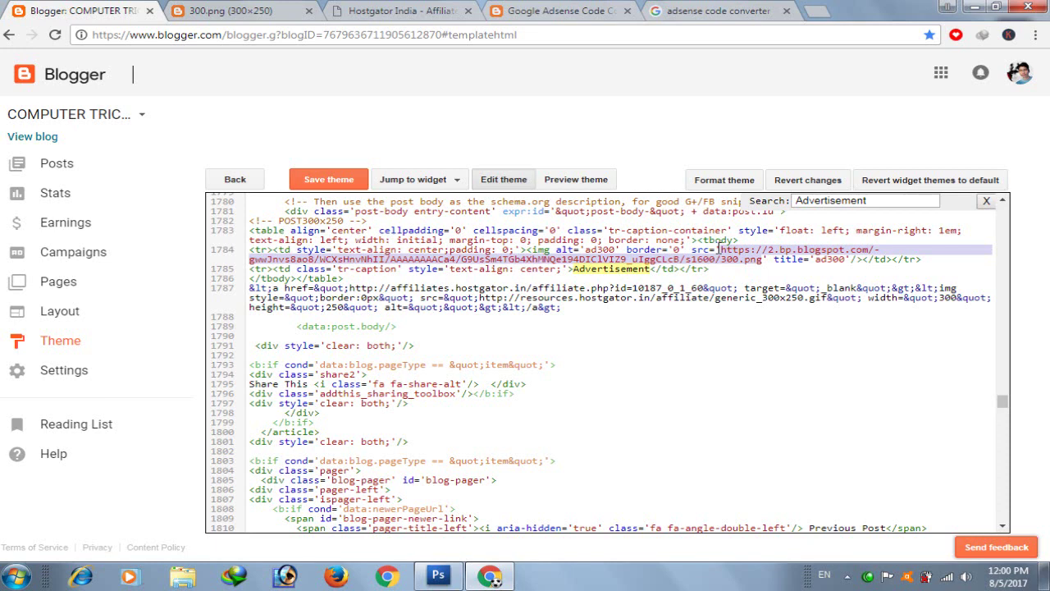
key("BackSpace")
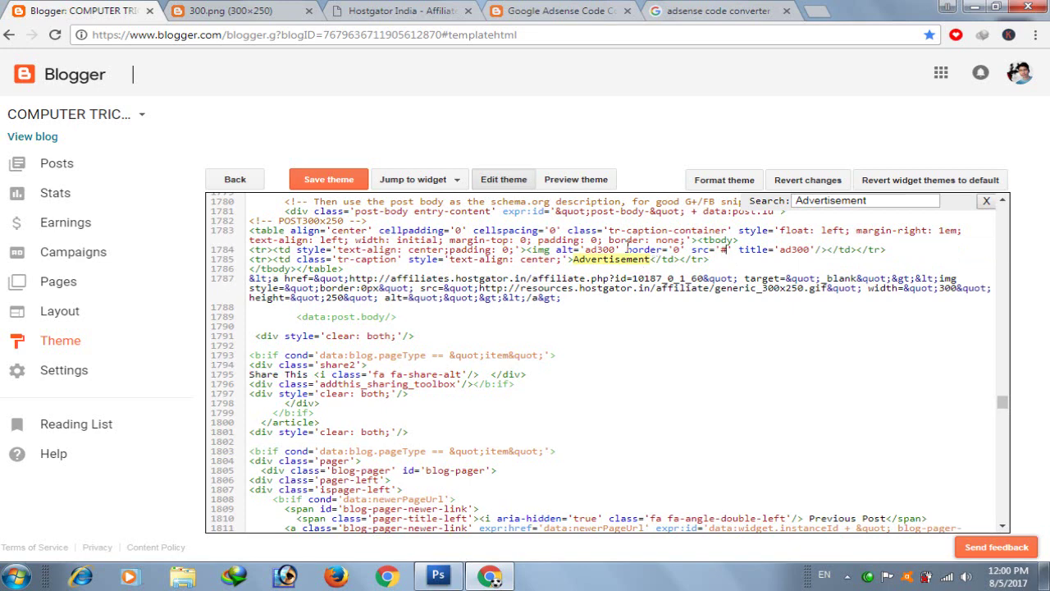
left_click(325, 183)
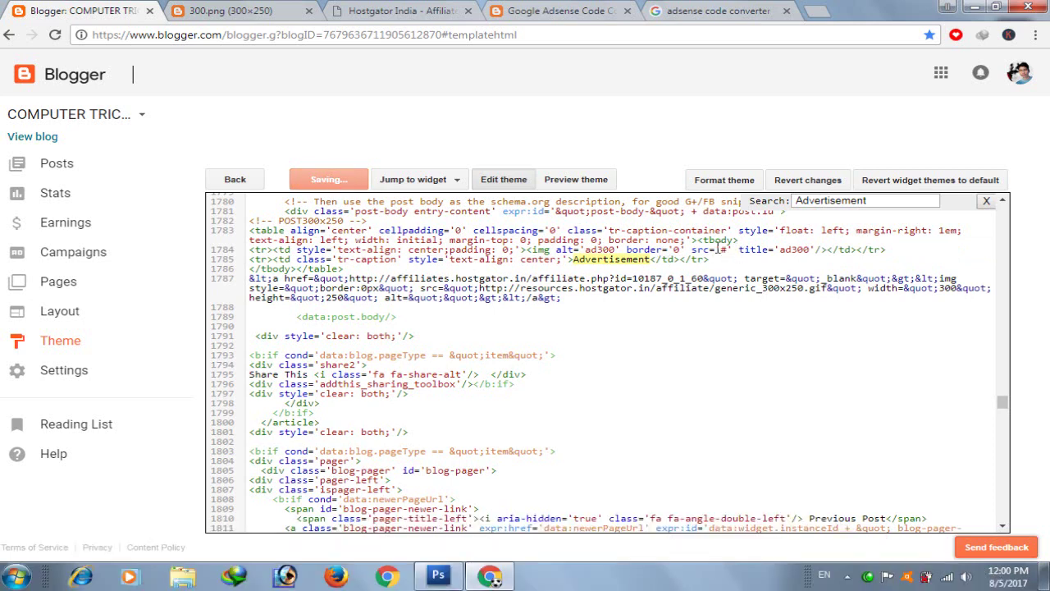
left_click(226, 11)
left_click(67, 11)
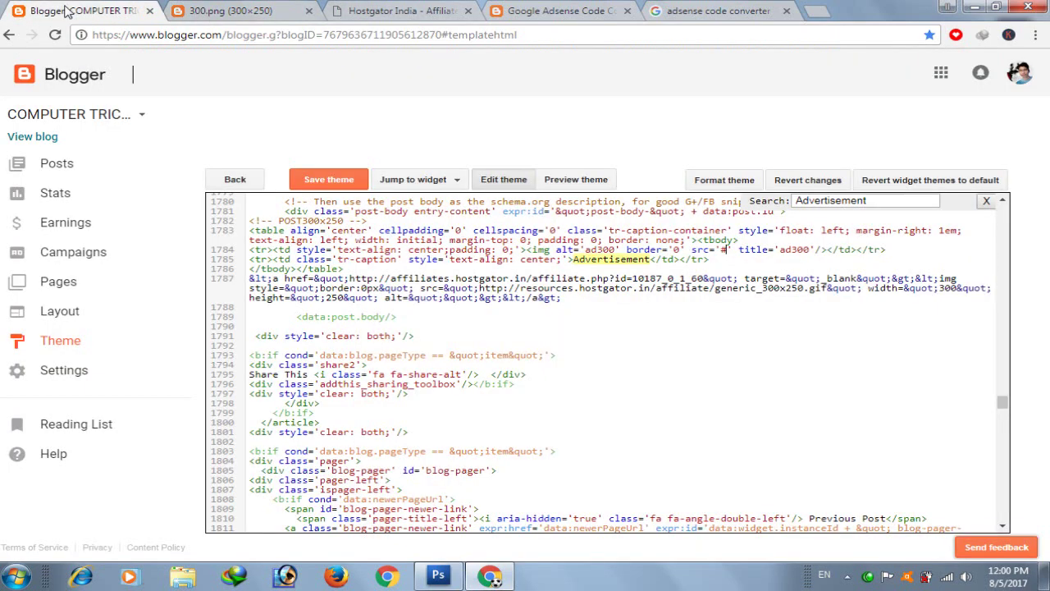
- Return from the placeholder image to the live "5 Killer SEO Trick 2017" post and examine its ads, comments and footer
left_click(238, 11)
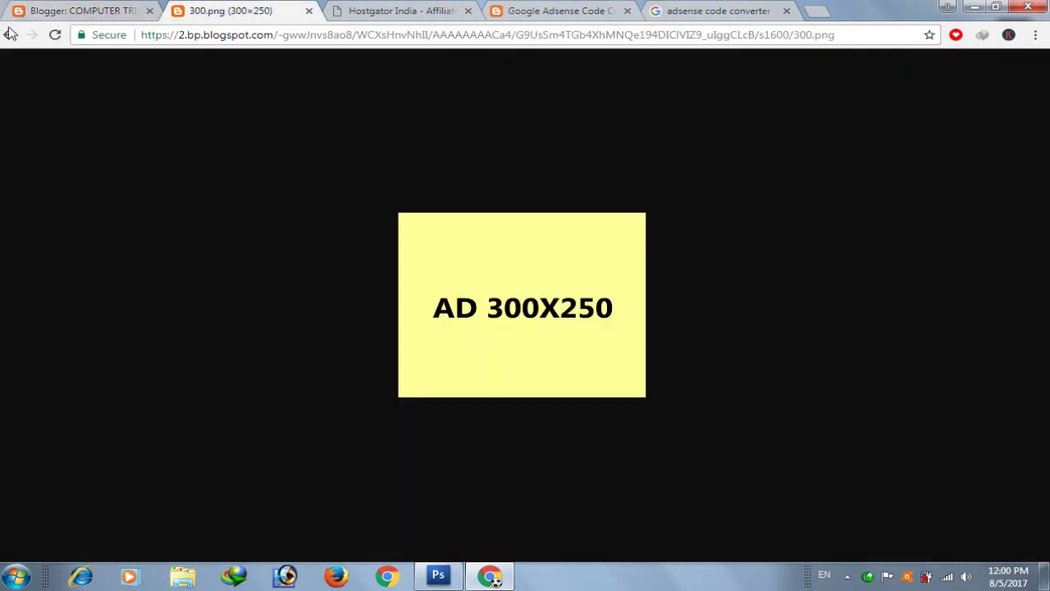
left_click(10, 36)
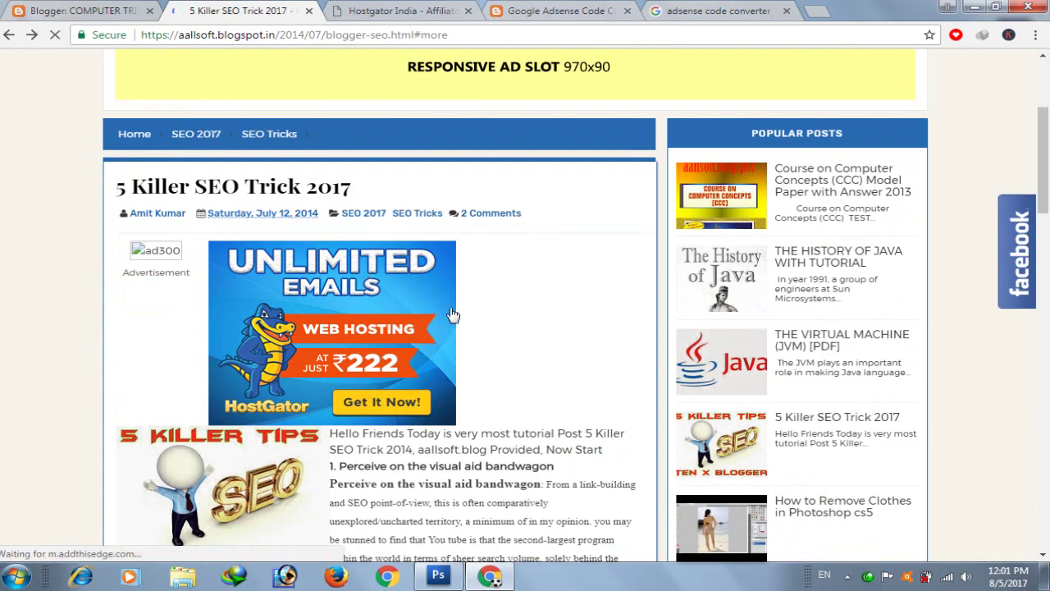
scroll(373, 312, "down", 2)
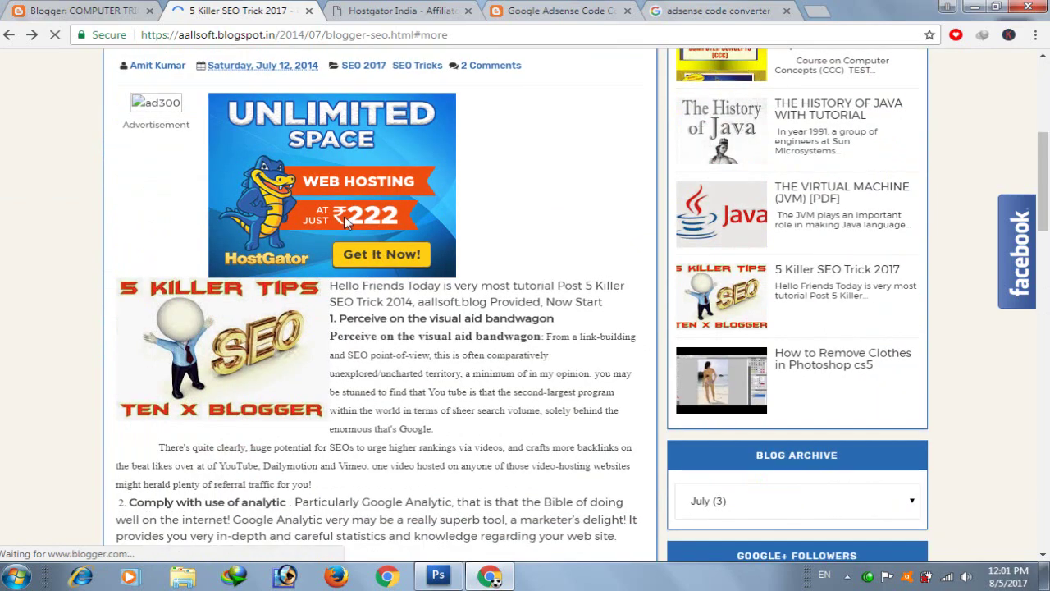
scroll(476, 241, "down", 1)
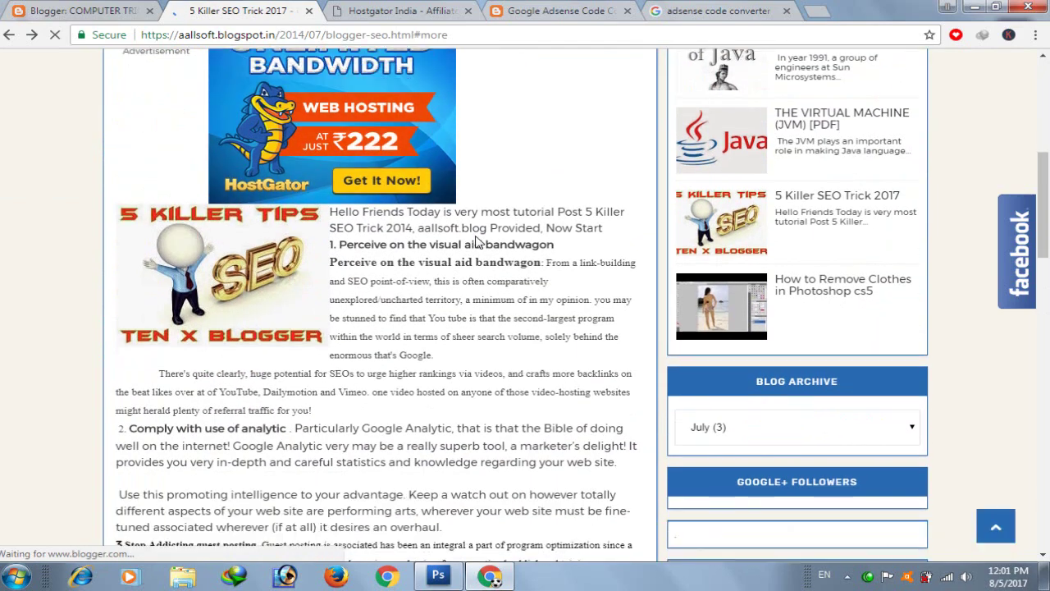
scroll(443, 246, "up", 2)
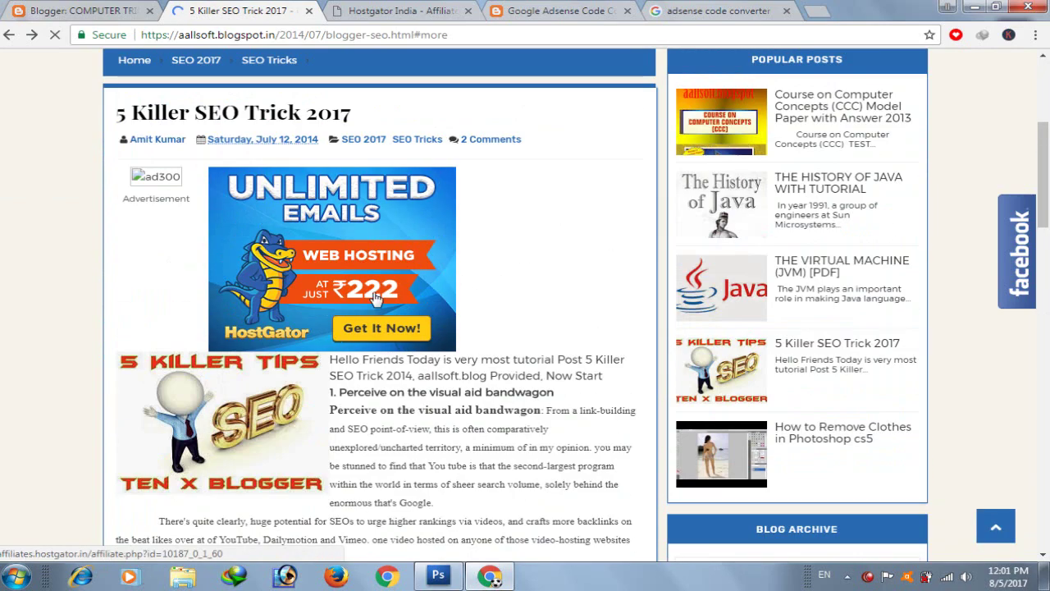
scroll(384, 271, "down", 10)
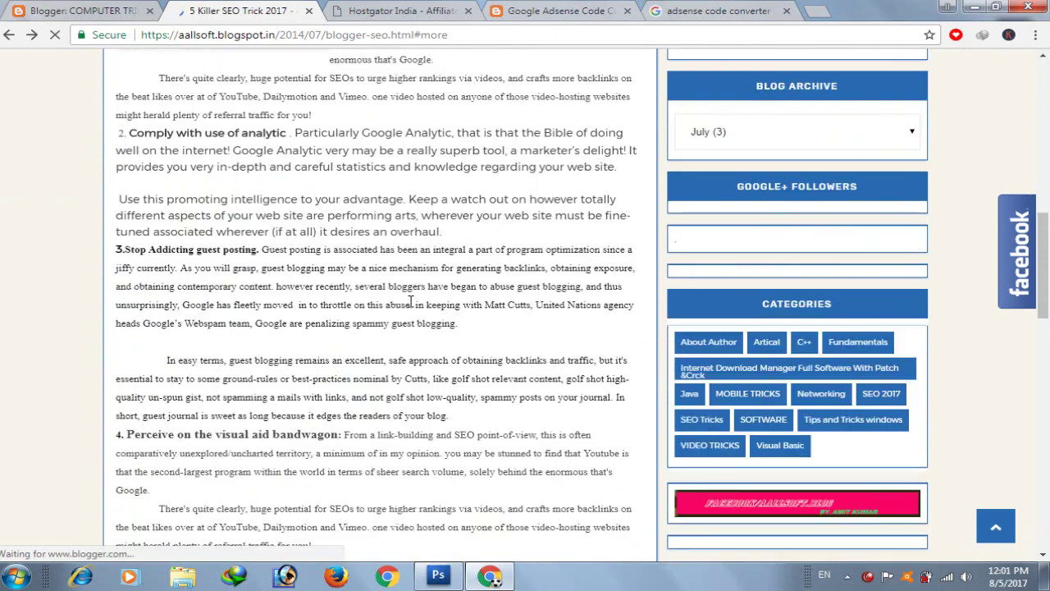
scroll(415, 304, "down", 10)
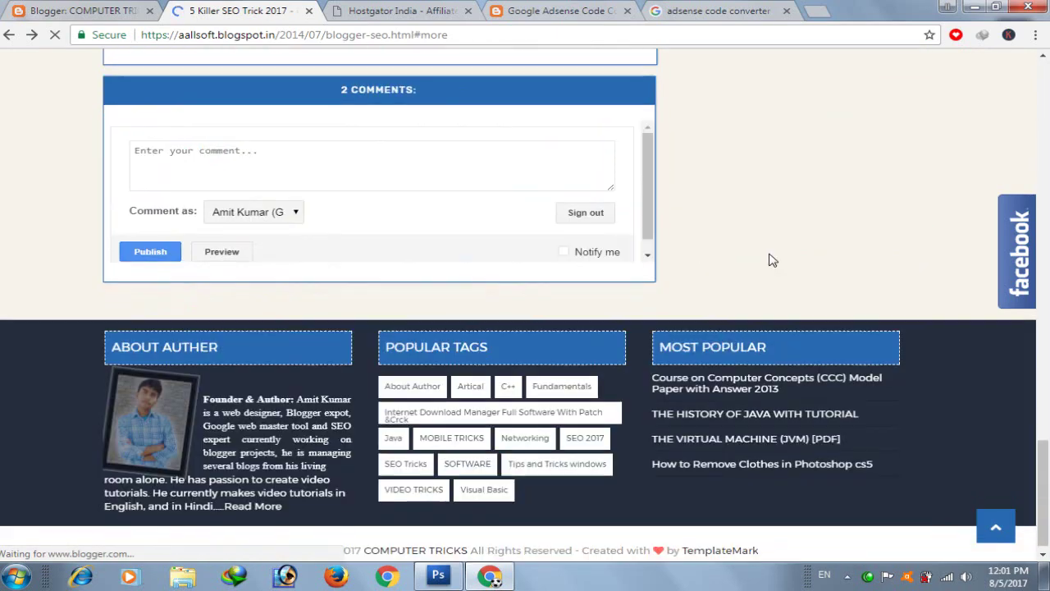
scroll(774, 247, "up", 8)
scroll(773, 239, "up", 15)
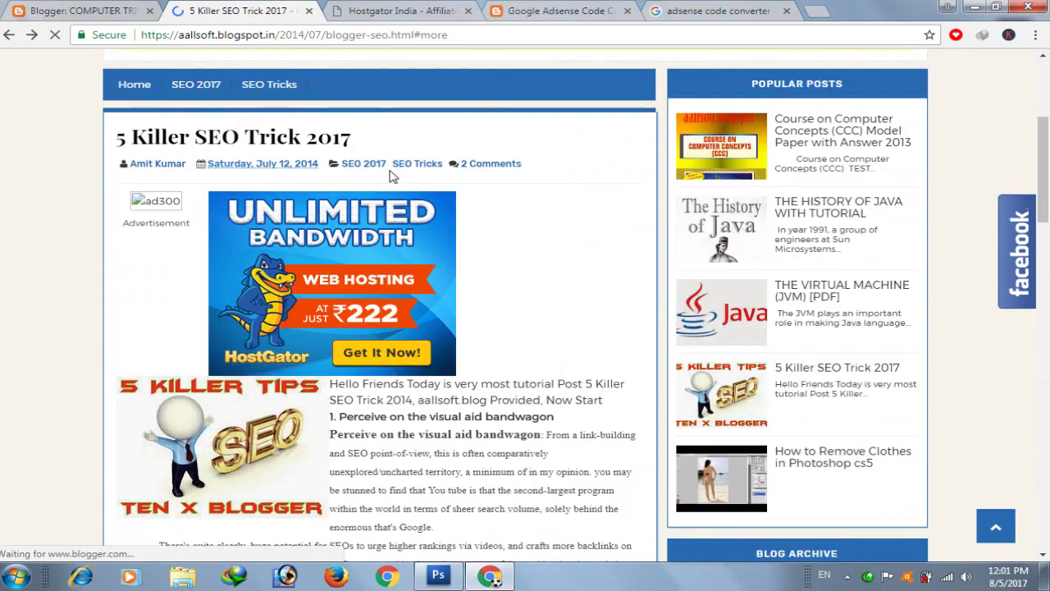
scroll(192, 138, "up", 3)
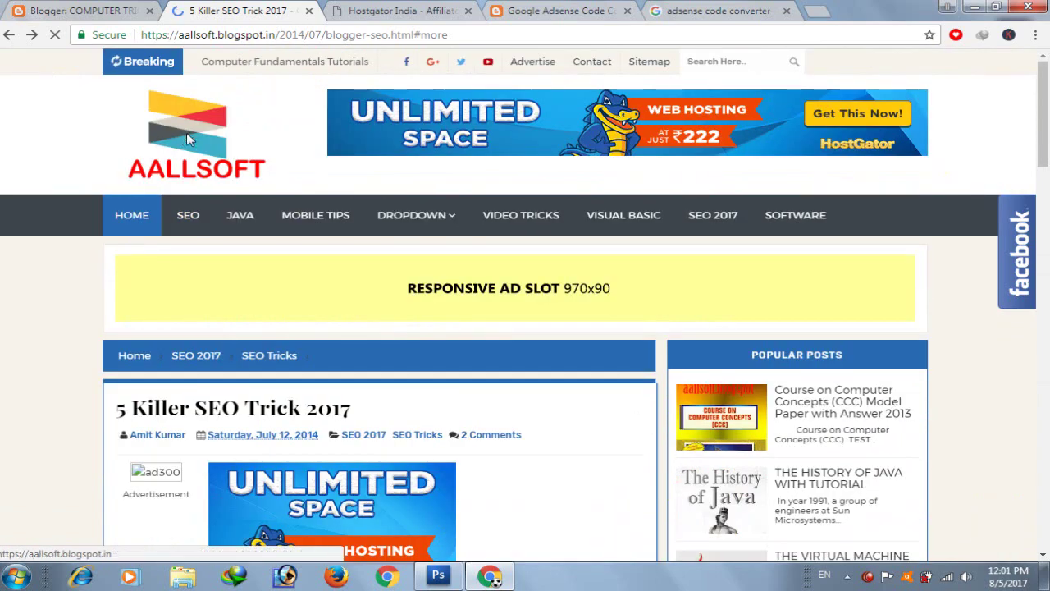
- Open the live blog's home page from the post and examine its header, ad slot and post list
left_click(284, 121)
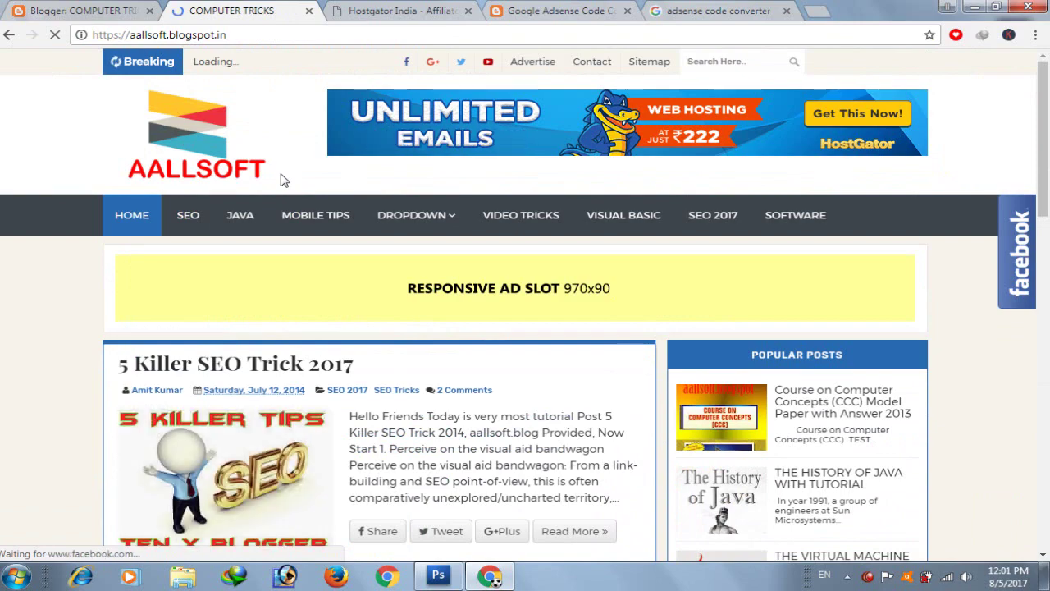
scroll(306, 216, "down", 1)
scroll(306, 217, "down", 2)
scroll(307, 217, "up", 3)
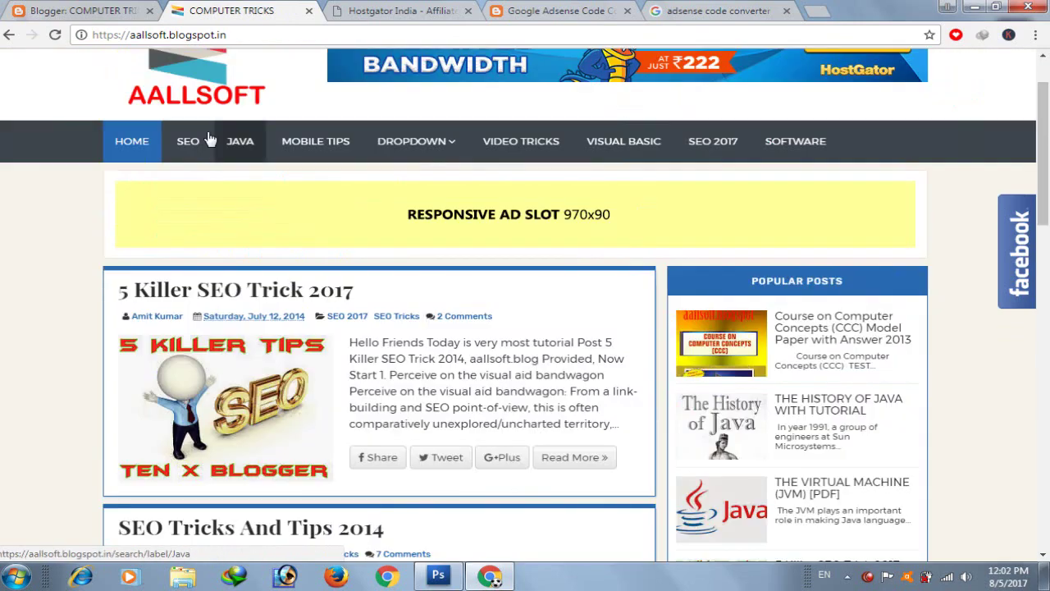
scroll(160, 182, "down", 3)
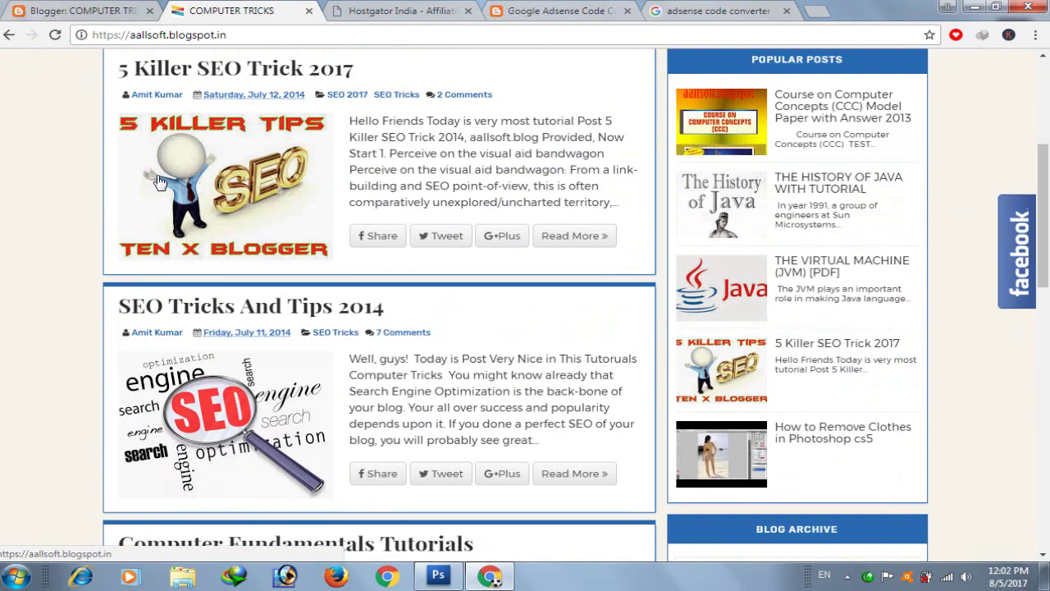
- Reload the live blog's home page from its logo and examine the ad slot, post list, sidebar gadgets and footer columns
scroll(160, 182, "up", 4)
left_click(183, 114)
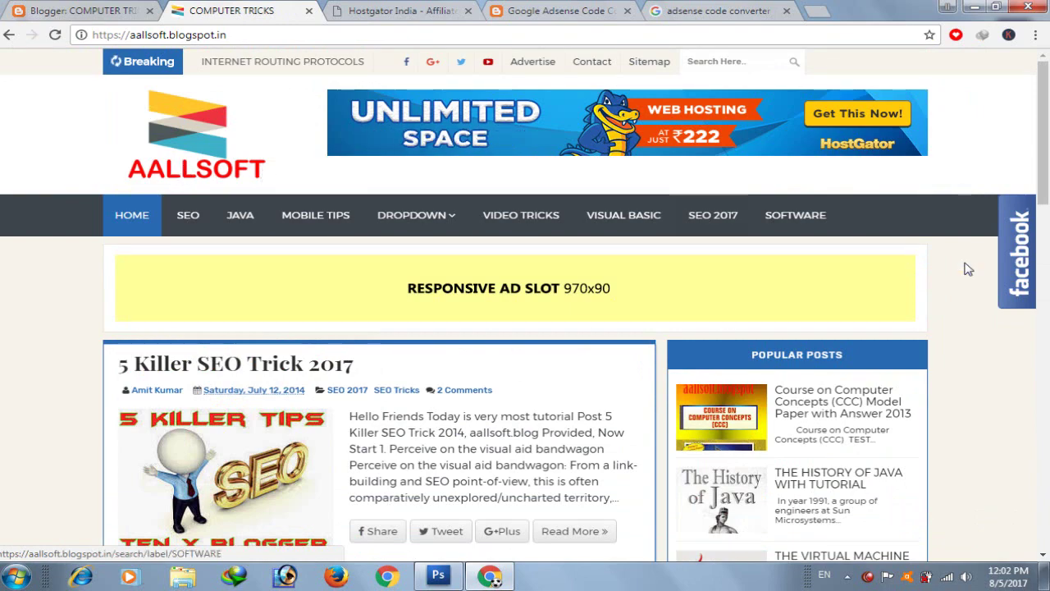
scroll(970, 328, "down", 4)
scroll(944, 337, "down", 8)
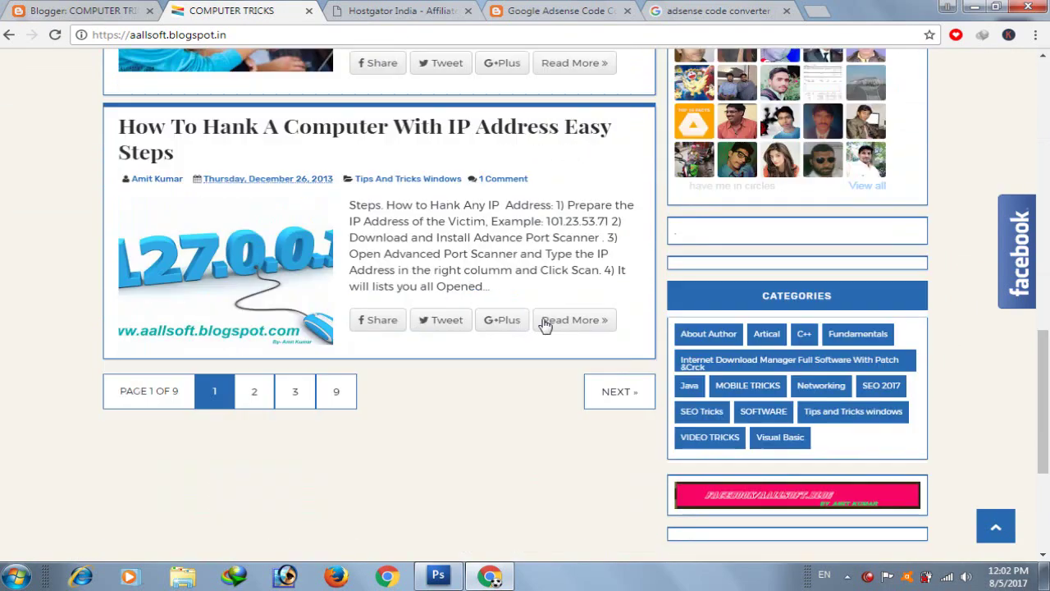
scroll(410, 296, "down", 1)
scroll(483, 390, "down", 2)
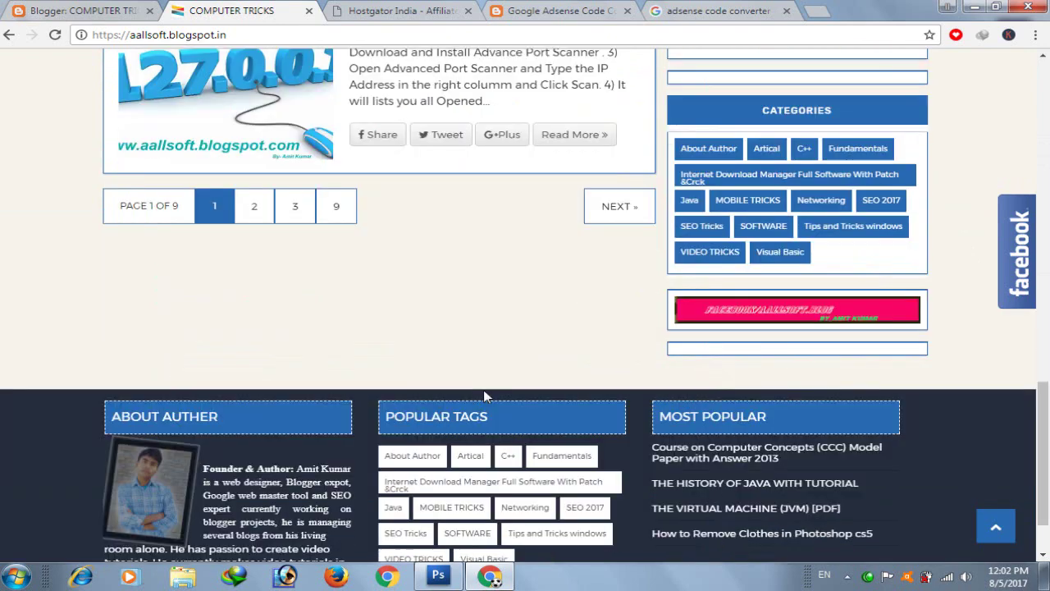
scroll(673, 357, "up", 12)
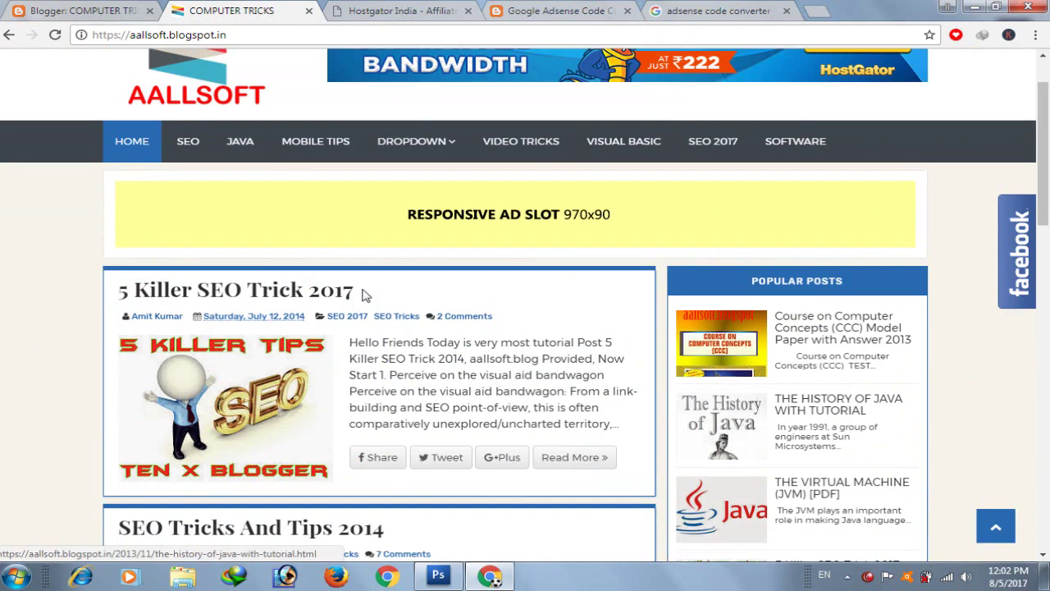
scroll(538, 305, "up", 1)
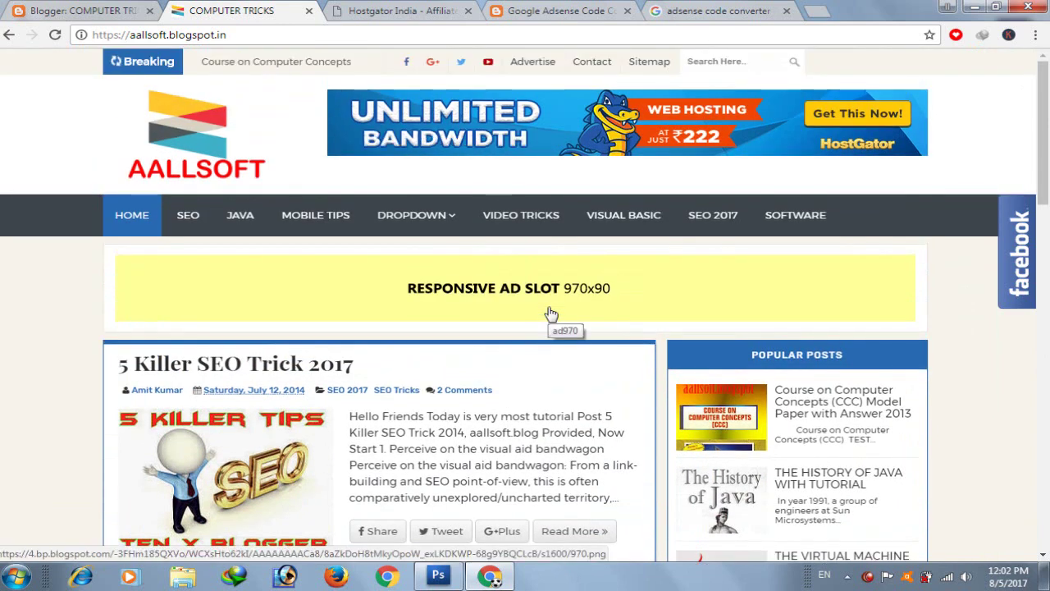
scroll(417, 311, "down", 3)
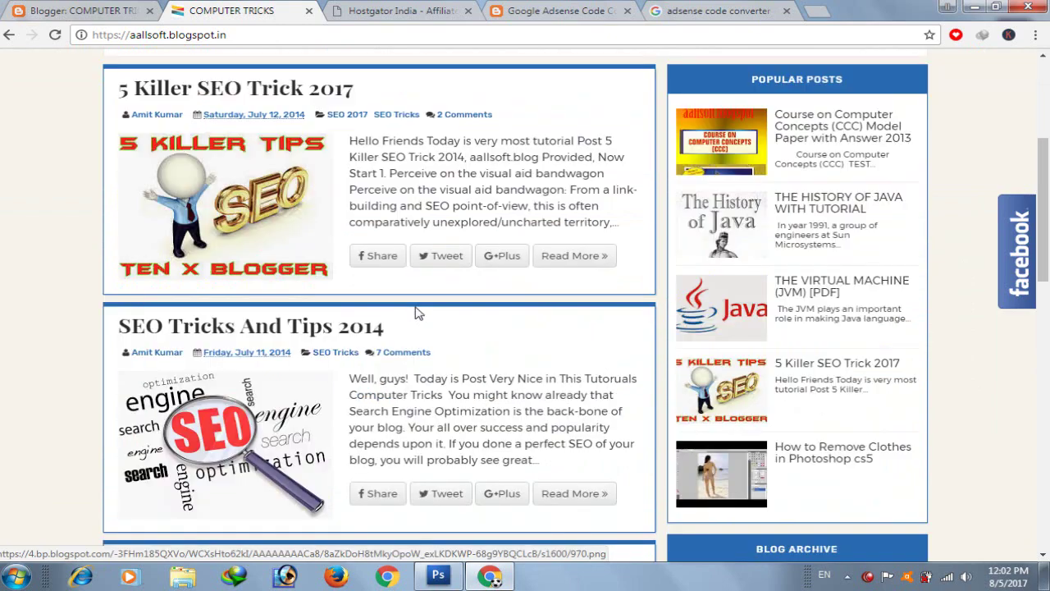
scroll(418, 308, "up", 2)
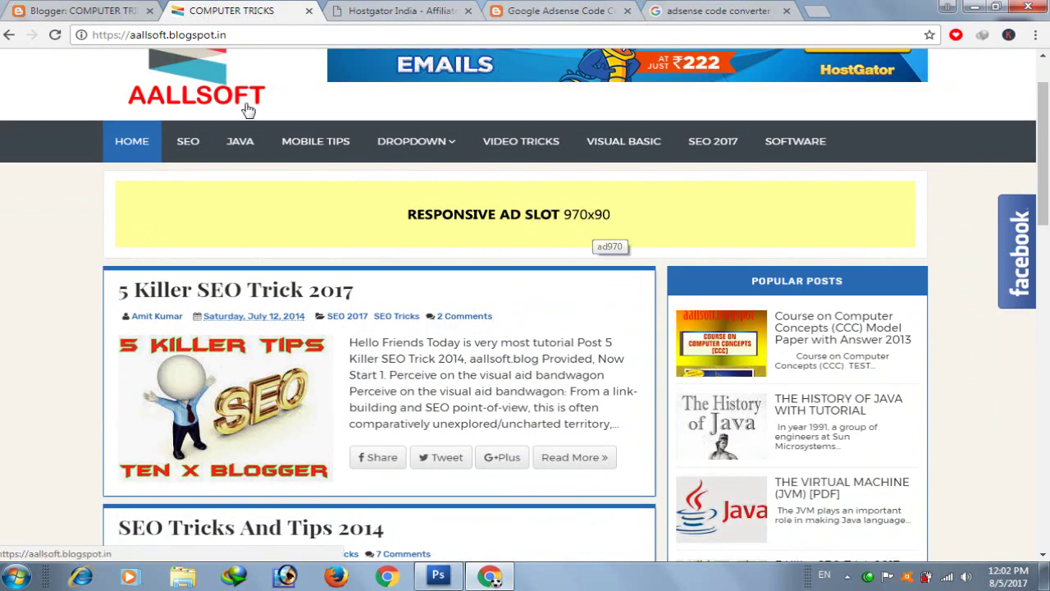
scroll(666, 255, "down", 1)
scroll(666, 254, "down", 10)
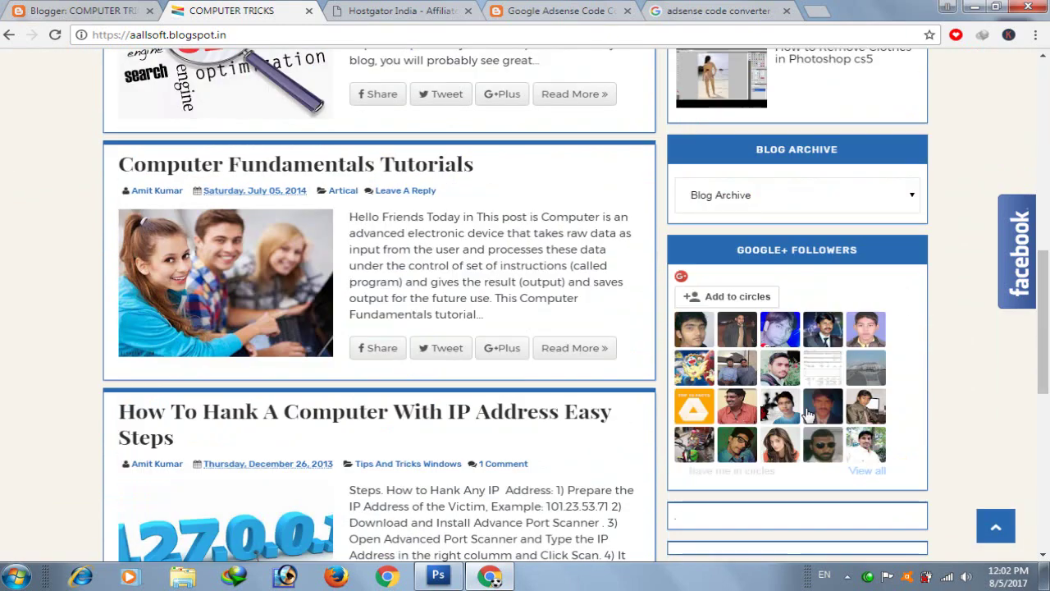
scroll(810, 416, "down", 3)
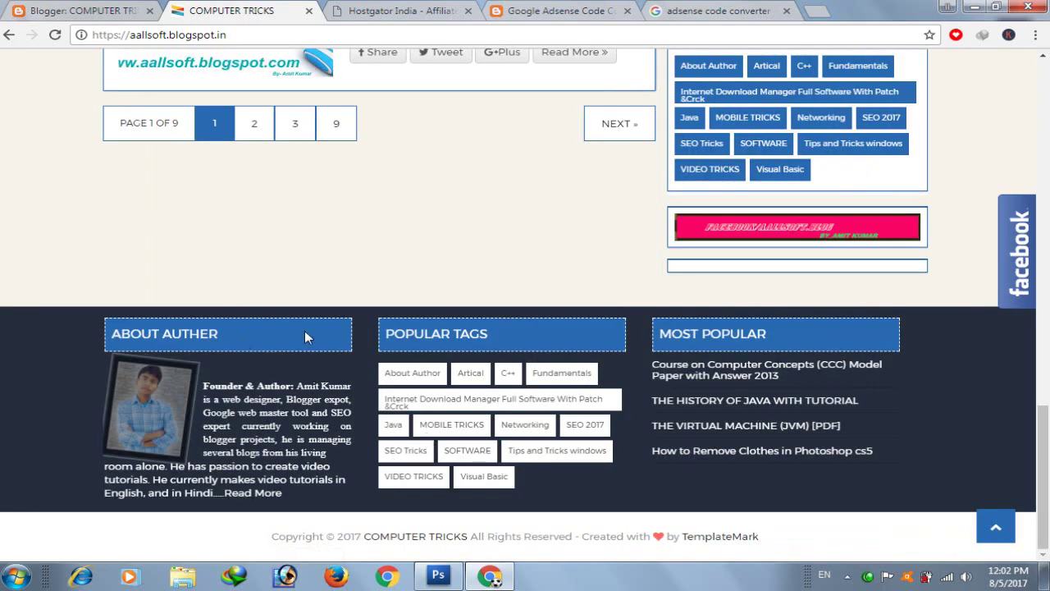
scroll(480, 341, "up", 1)
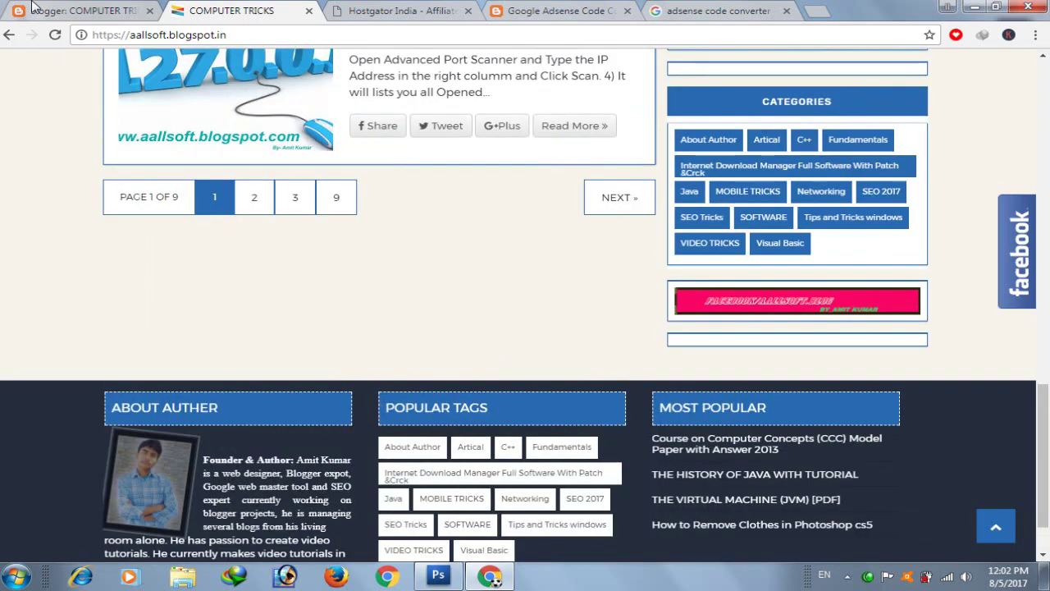
- Open the blog's layout in Blogger and add a Popular Posts gadget to the Footer Wrapper column containing About Auther
left_click(35, 7)
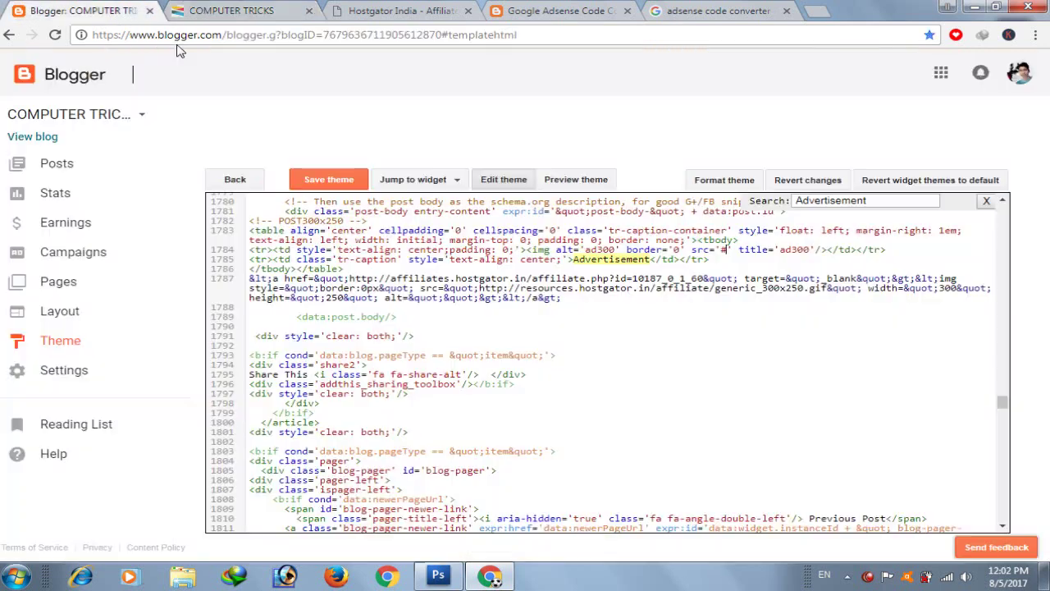
left_click(70, 322)
scroll(403, 339, "down", 5)
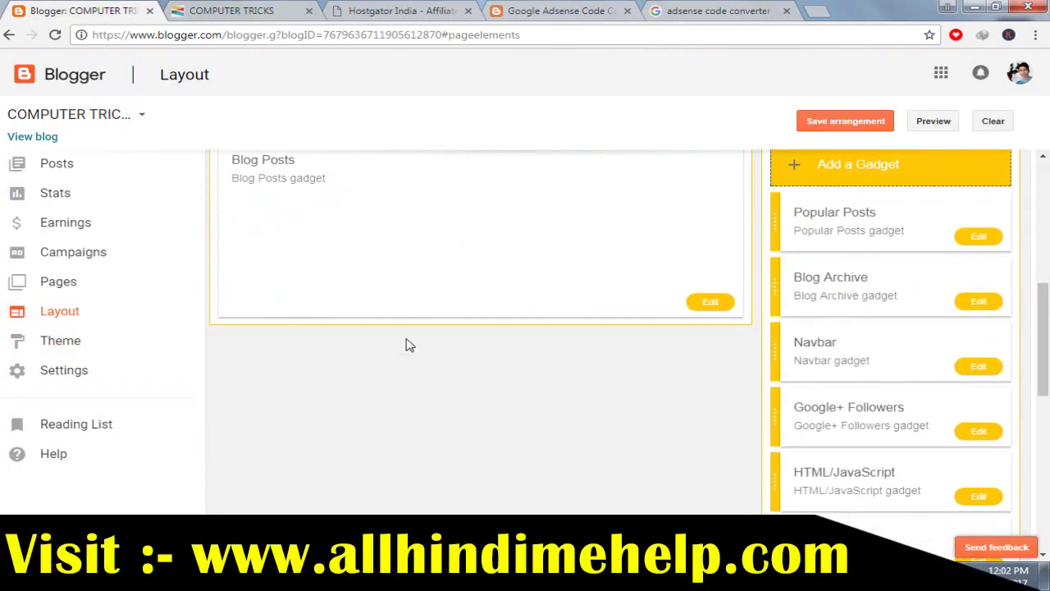
scroll(410, 353, "down", 7)
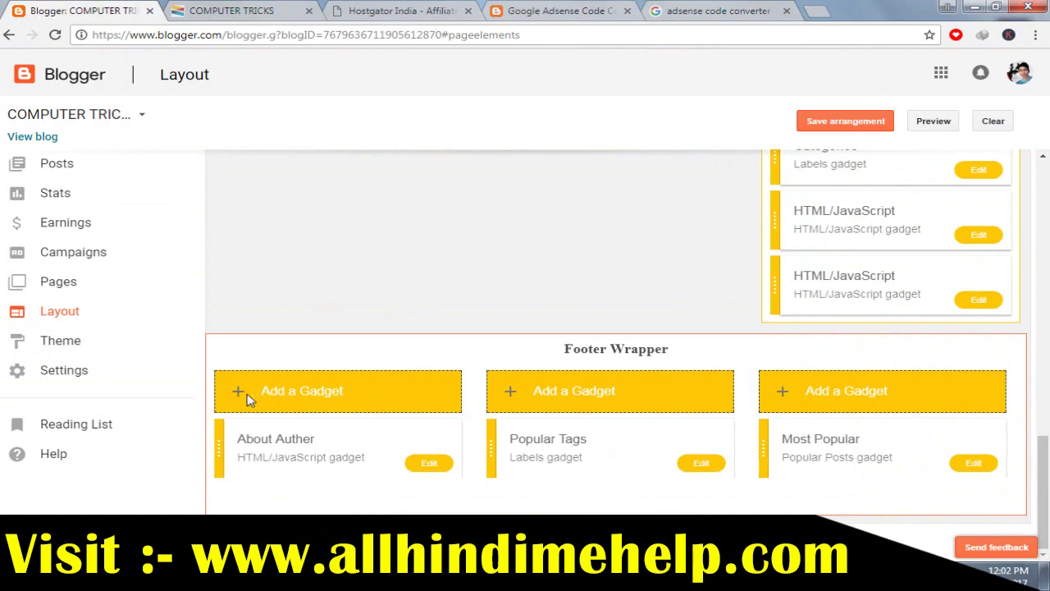
left_click(284, 397)
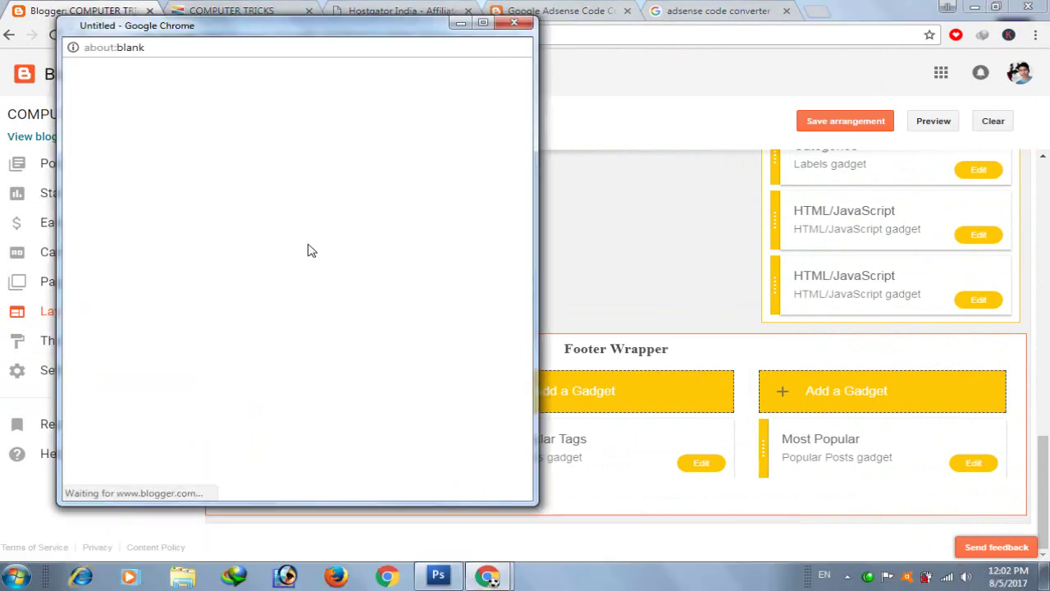
scroll(329, 270, "down", 3)
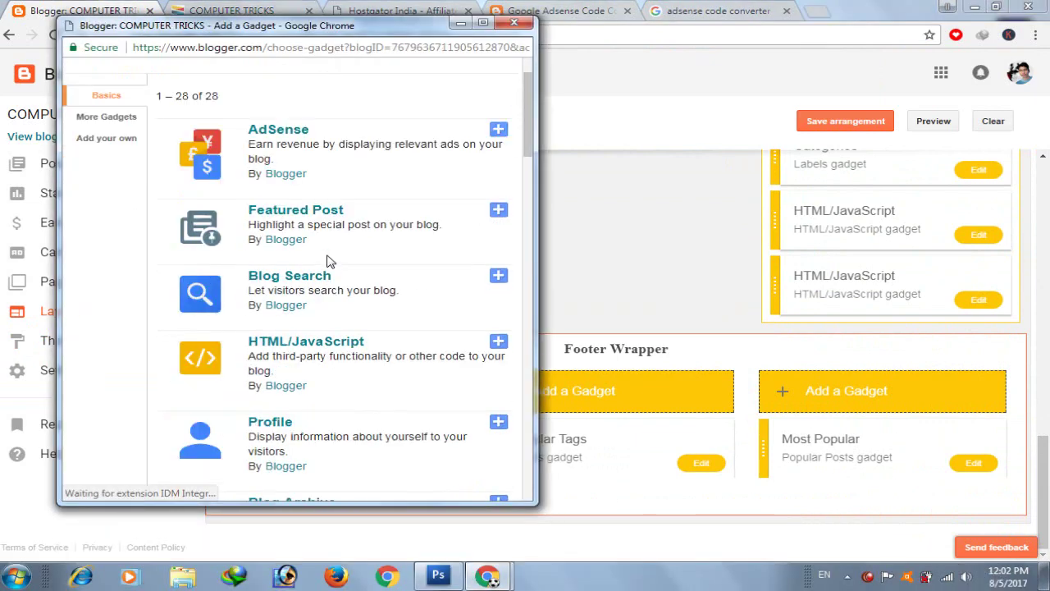
scroll(325, 283, "down", 3)
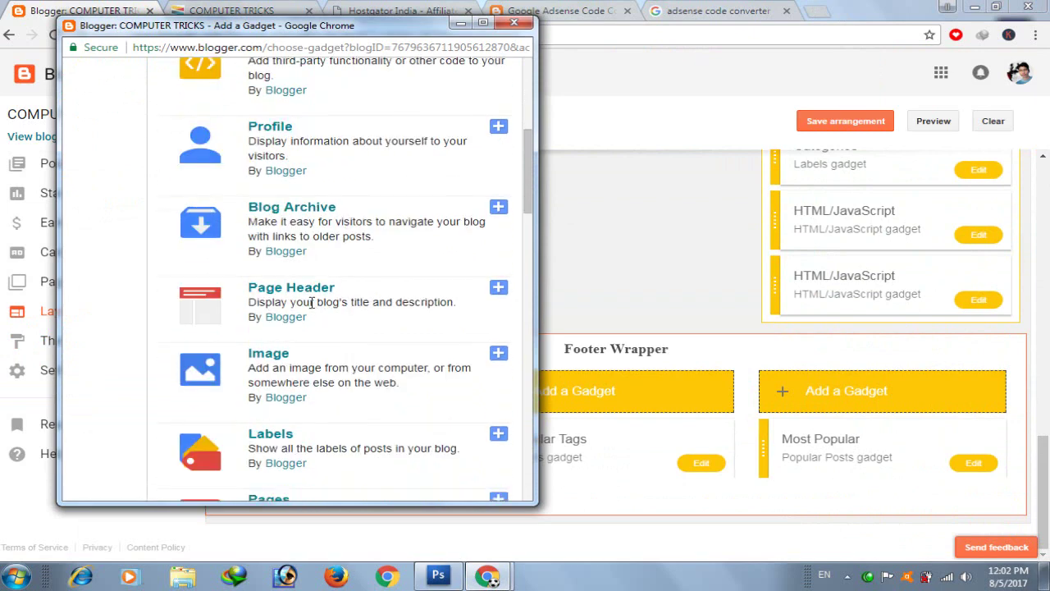
scroll(297, 346, "down", 1)
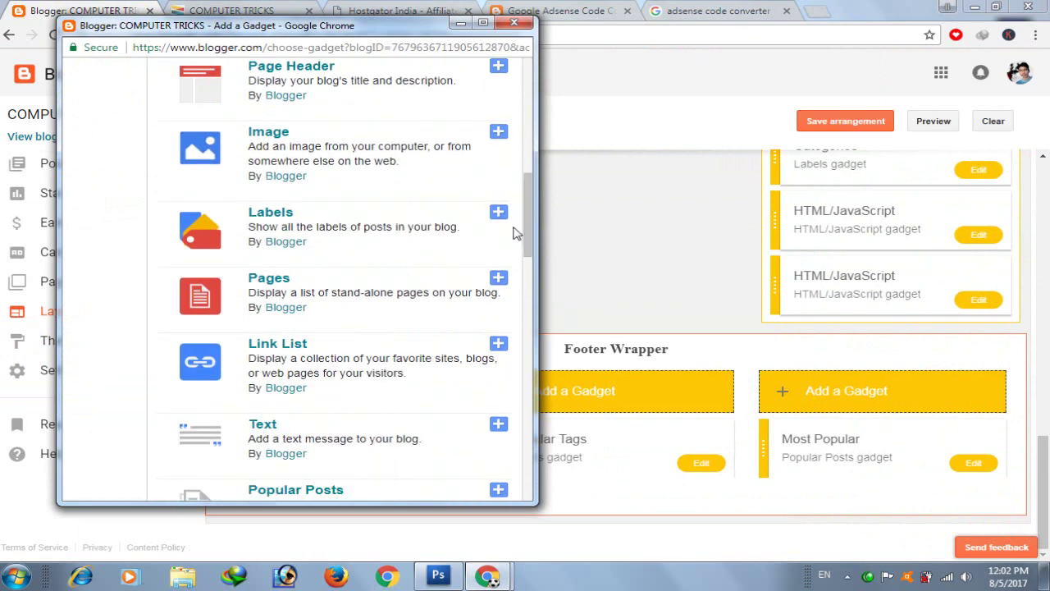
scroll(451, 311, "down", 2)
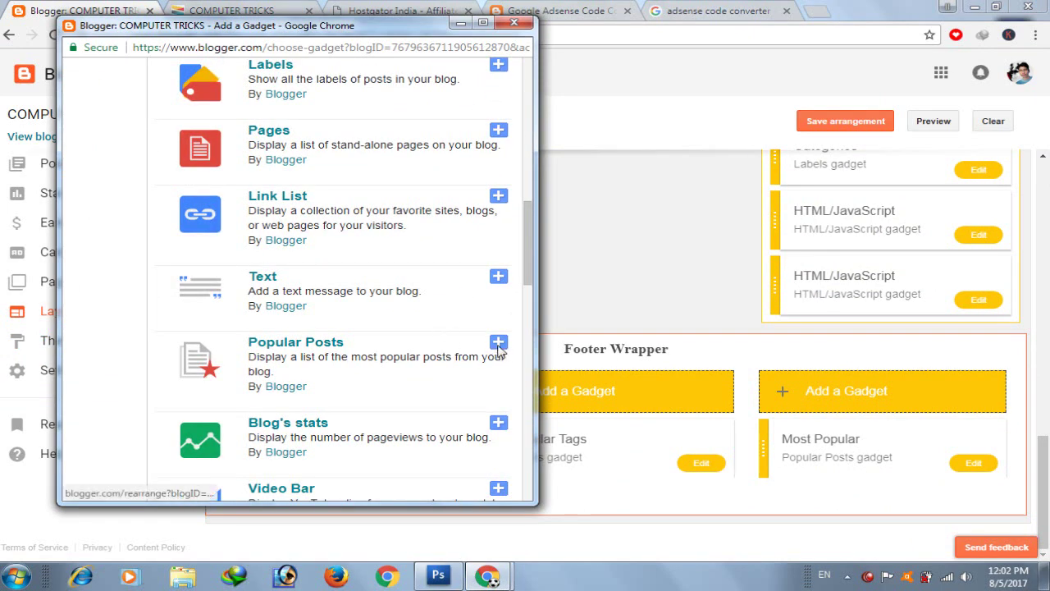
left_click(496, 344)
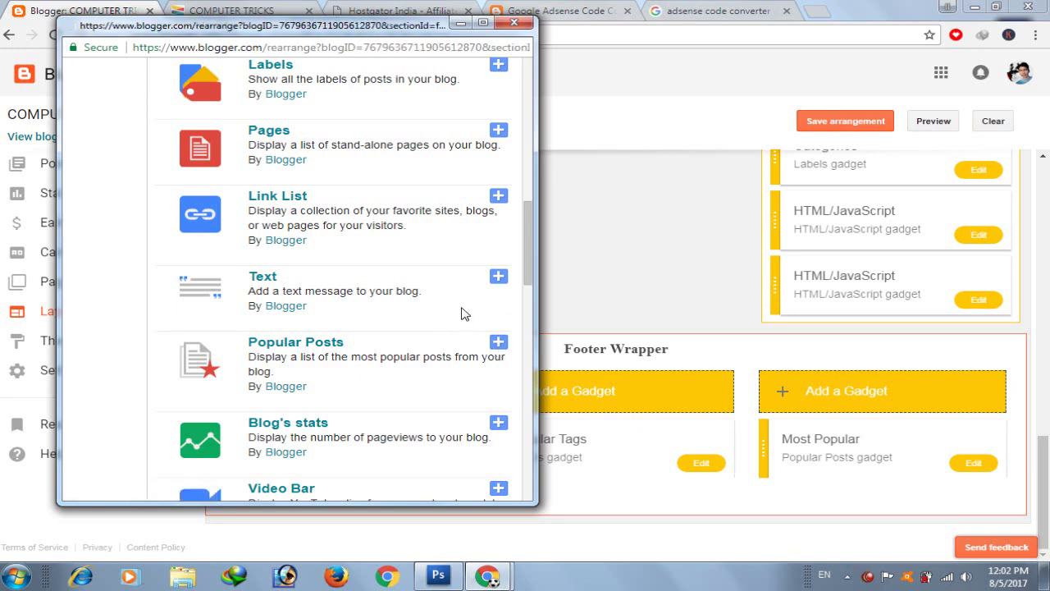
- Limit the Popular Posts gadget to 5 posts without image thumbnails or snippets, then save the gadget and the layout arrangement
left_click(300, 341)
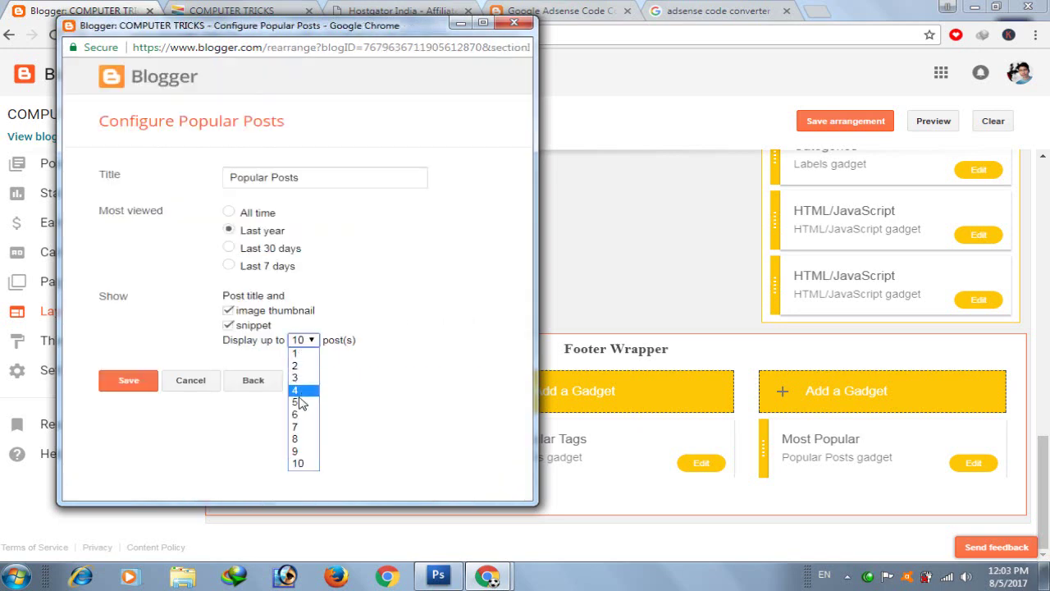
key("Escape")
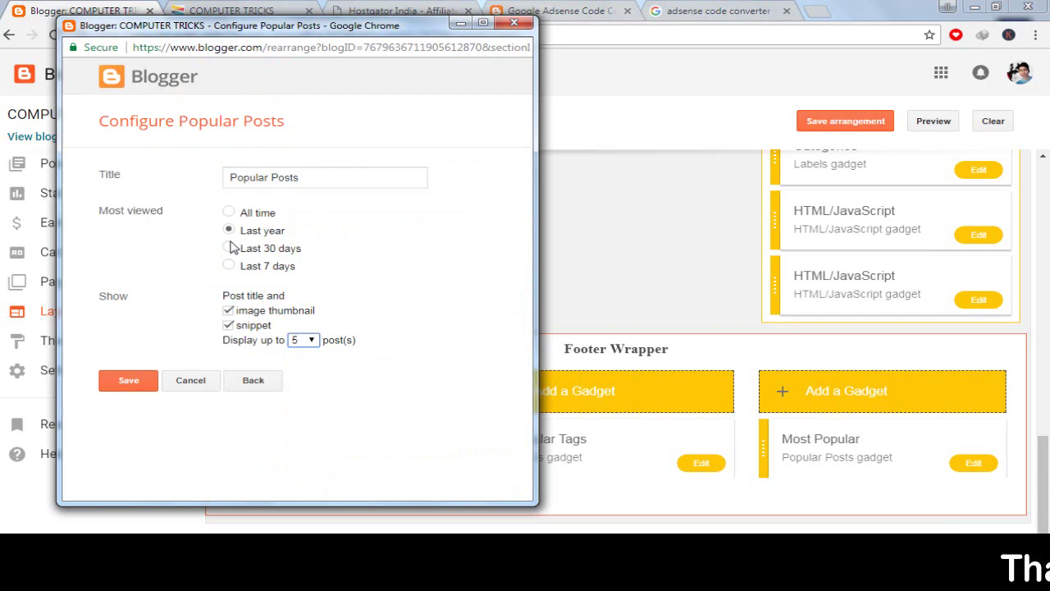
left_click(228, 311)
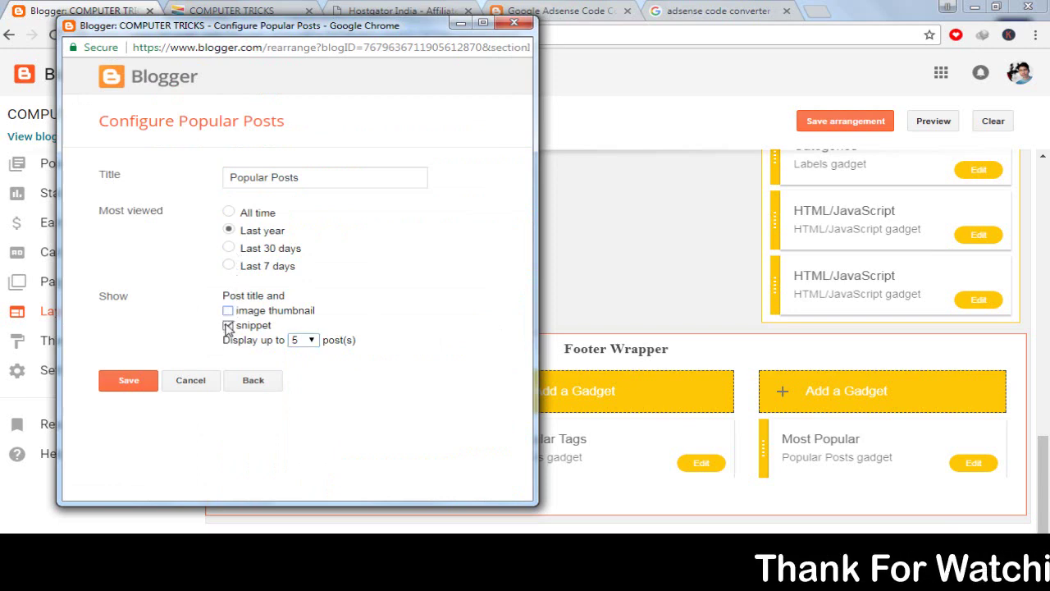
left_click(228, 324)
left_click(145, 382)
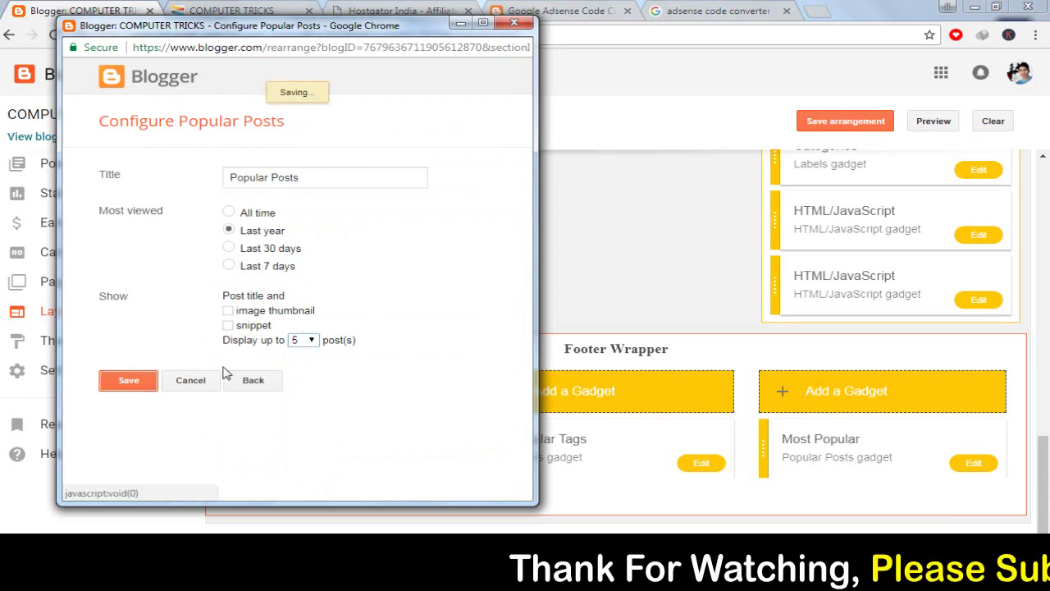
left_click(845, 121)
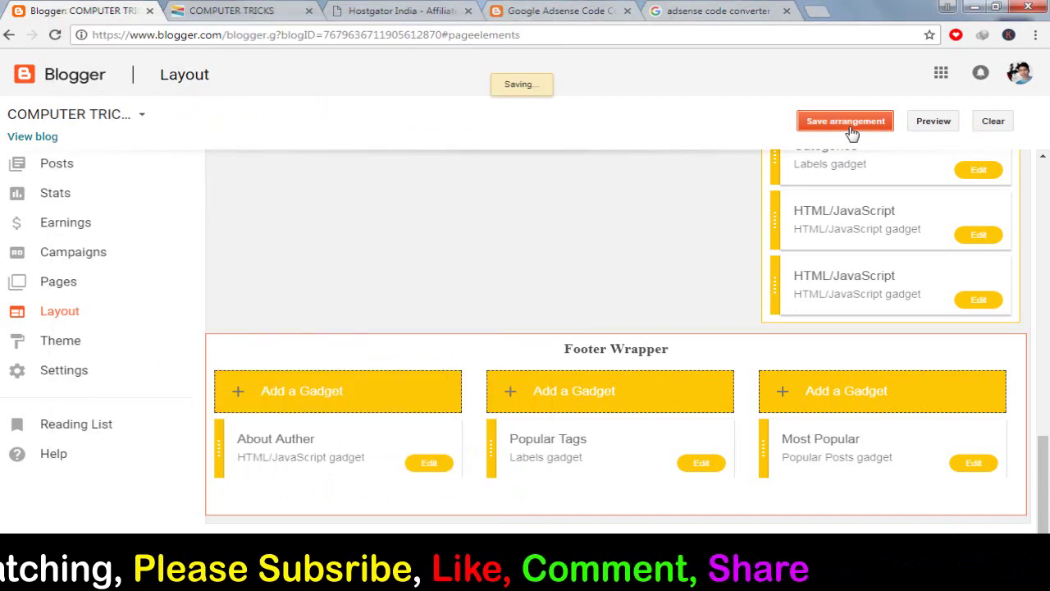
- Reload the live blog and check the Popular Posts list in the footer, the sidebar and the page header
left_click(237, 10)
left_click(54, 34)
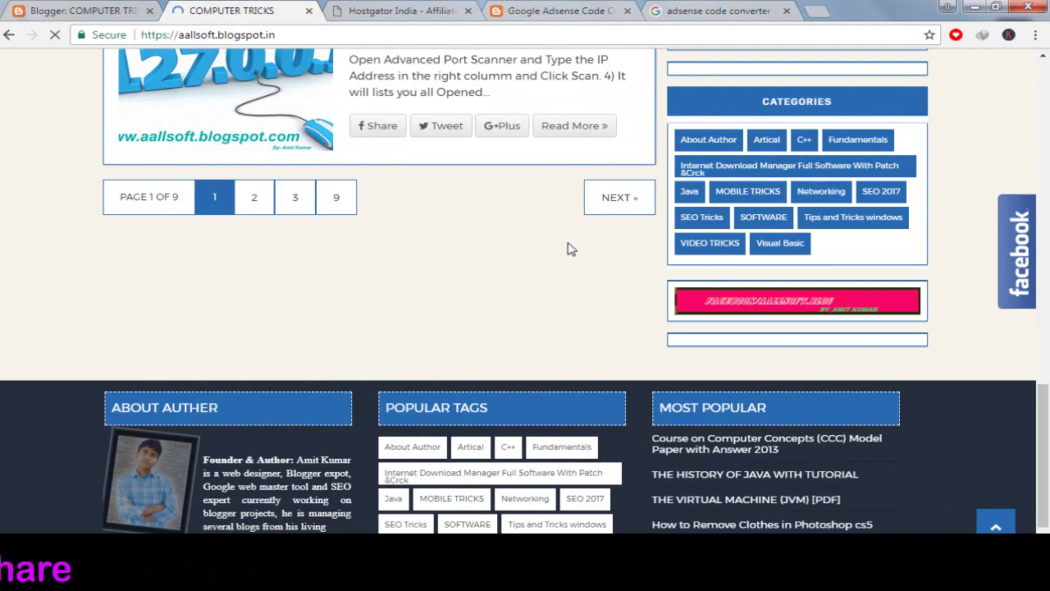
scroll(909, 224, "down", 5)
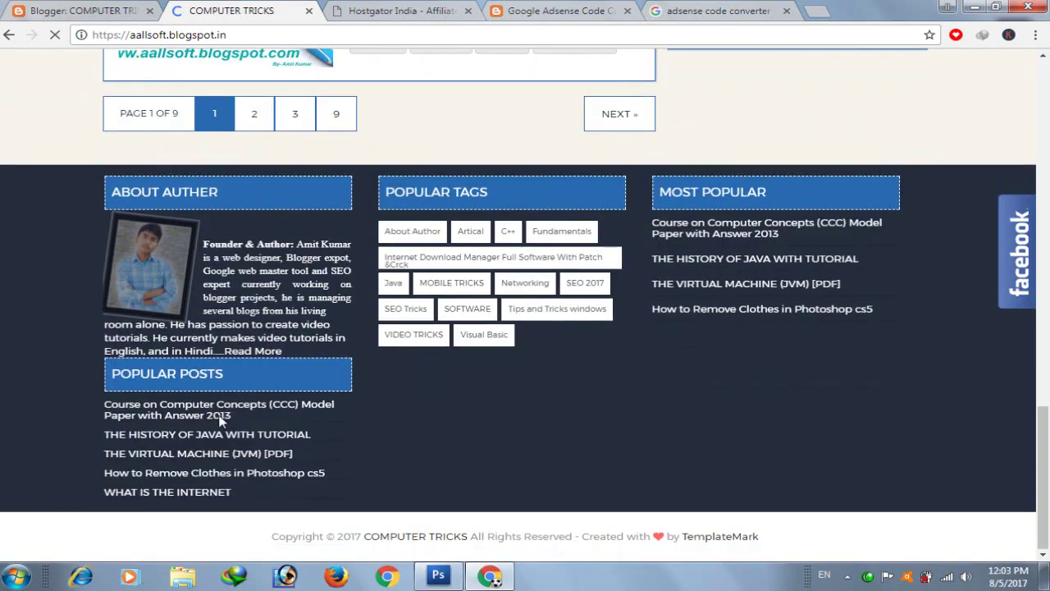
scroll(306, 356, "up", 8)
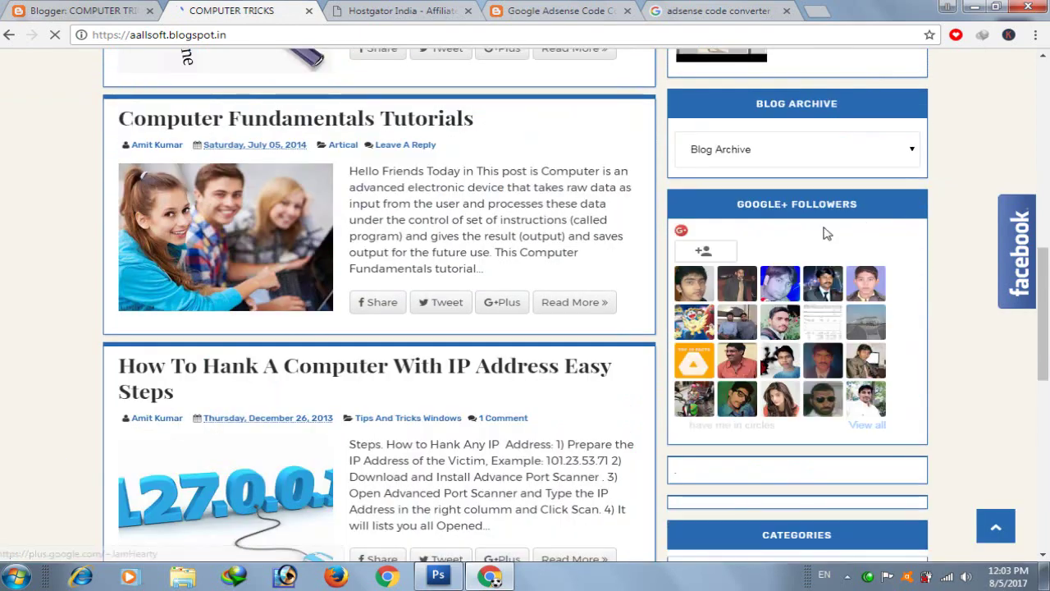
scroll(800, 300, "up", 9)
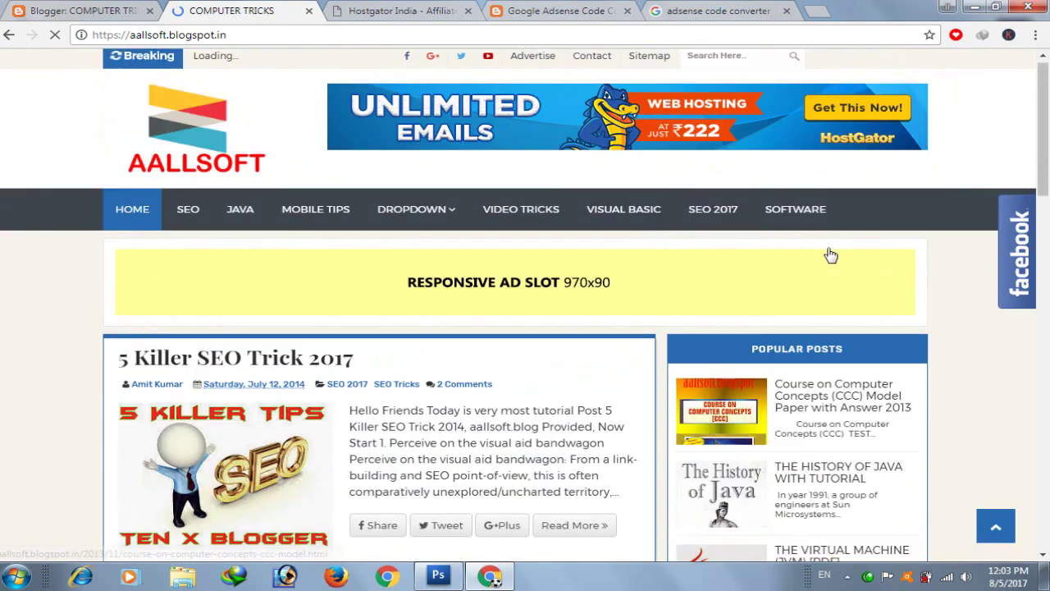
scroll(762, 319, "down", 3)
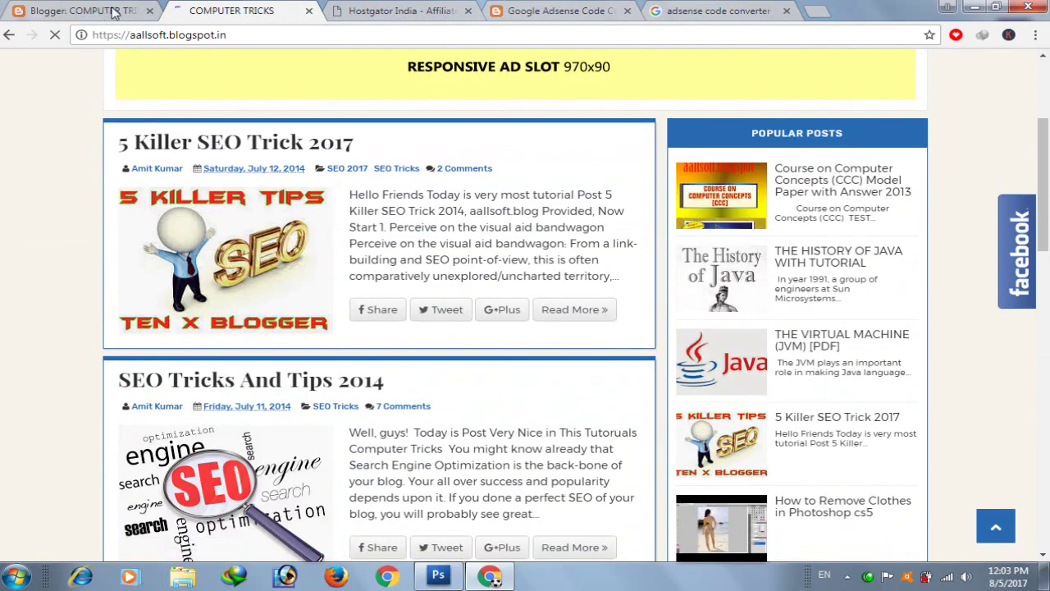
- Return to the Blogger layout and review its gadgets from the Footer Wrapper up to the header ad slot
left_click(136, 10)
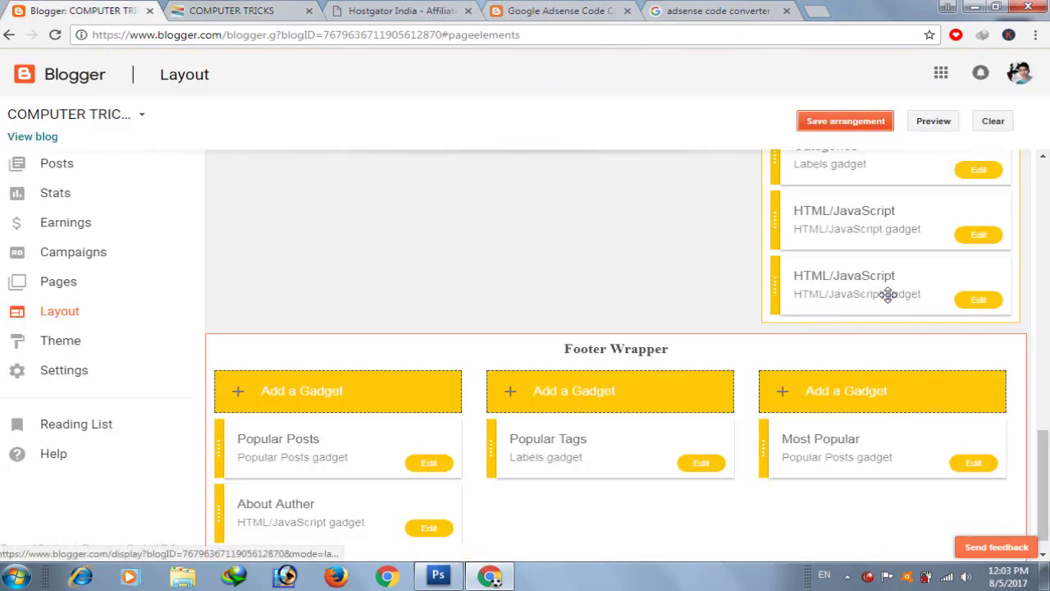
scroll(886, 292, "up", 6)
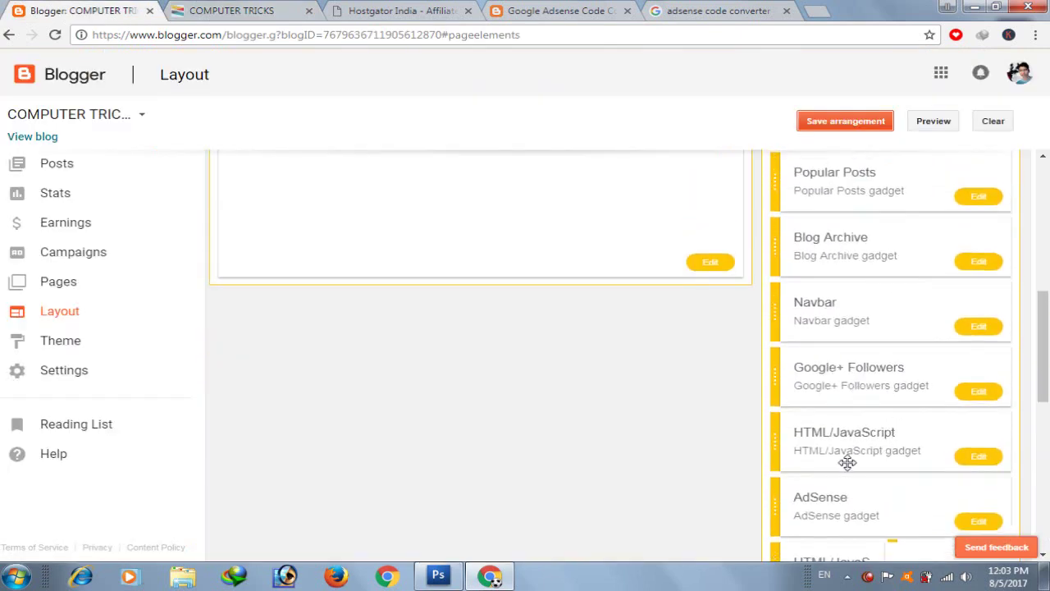
scroll(796, 293, "up", 6)
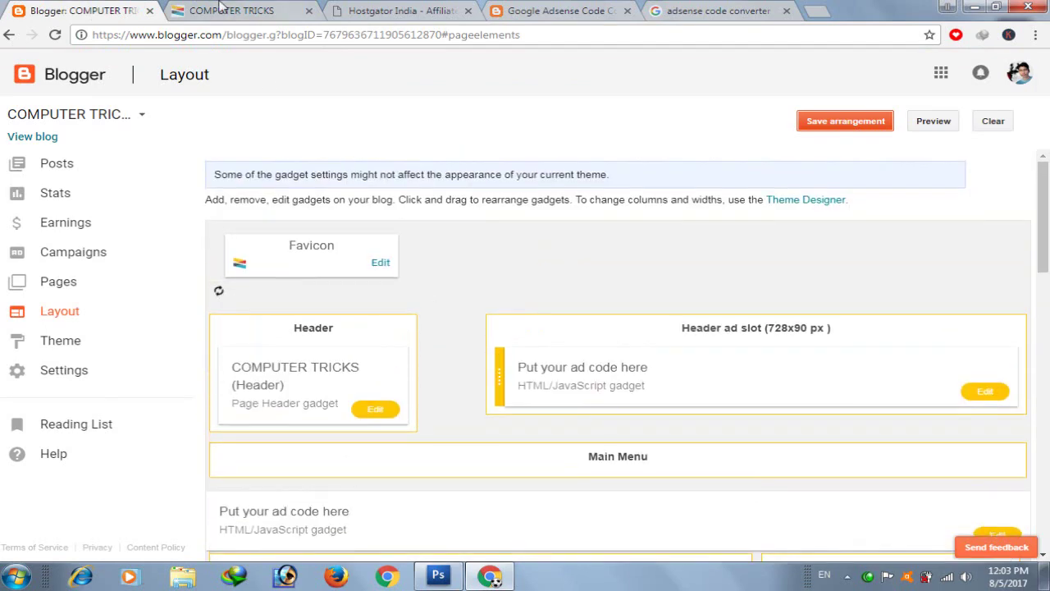
- Switch back to the live blog and examine the home page's header banner, navigation menu and 970x90 ad slot
left_click(220, 10)
scroll(369, 212, "up", 3)
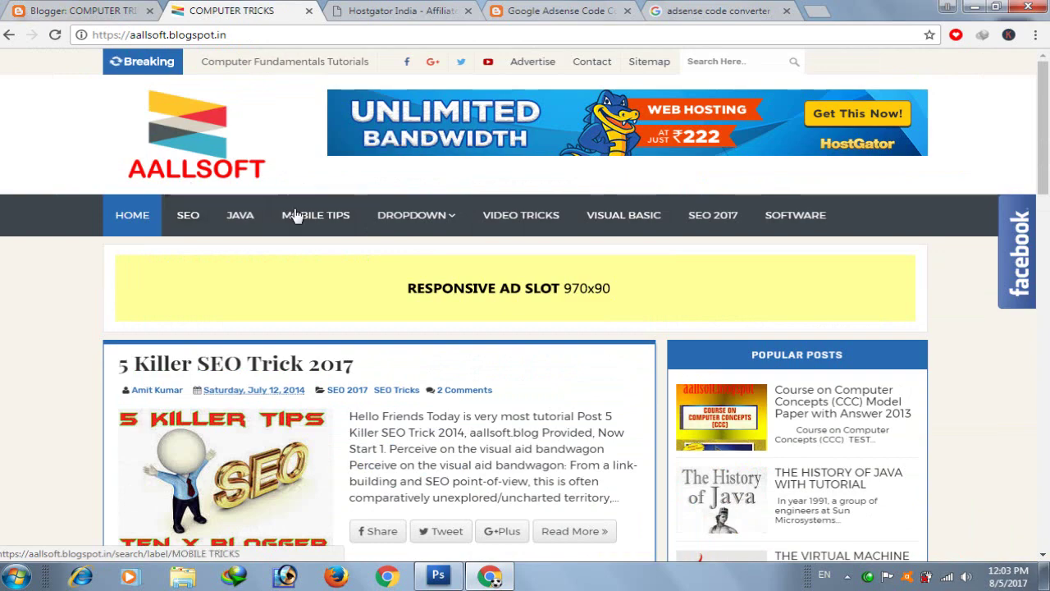
scroll(295, 215, "down", 3)
scroll(251, 361, "up", 2)
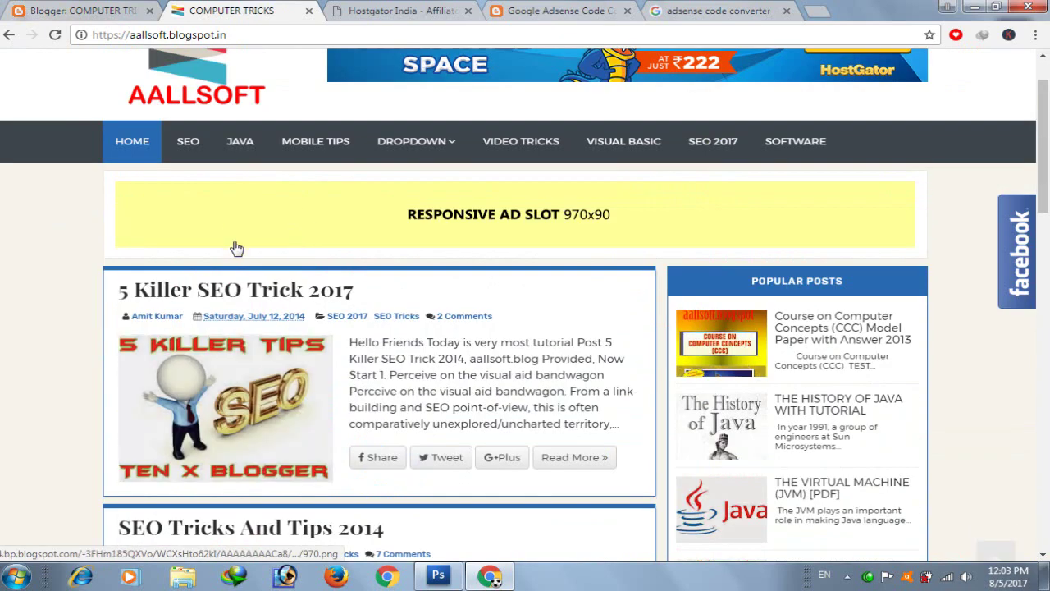
scroll(392, 234, "up", 1)
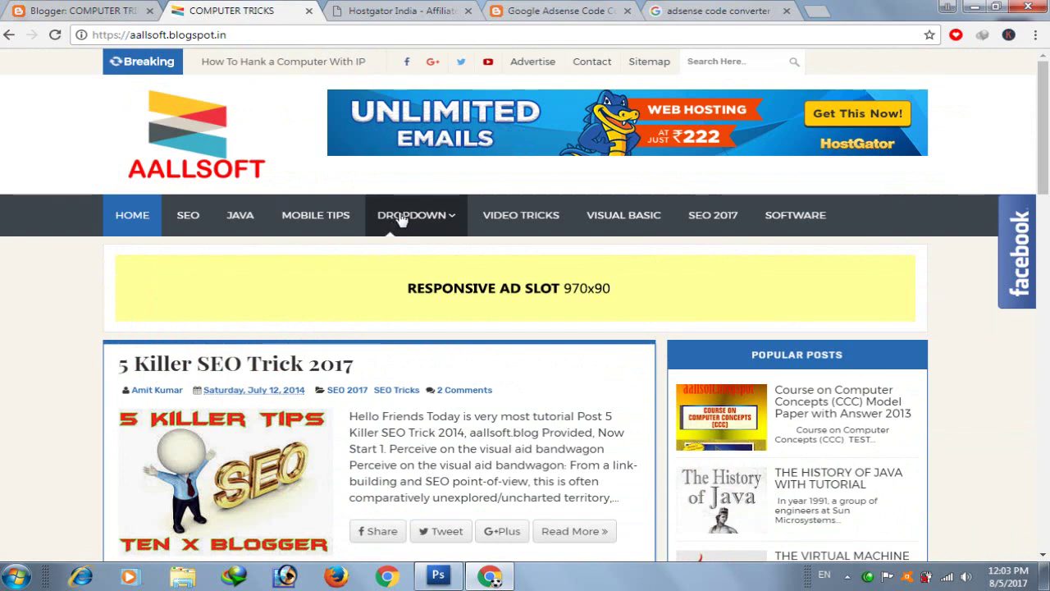
mouse_move(1027, 249)
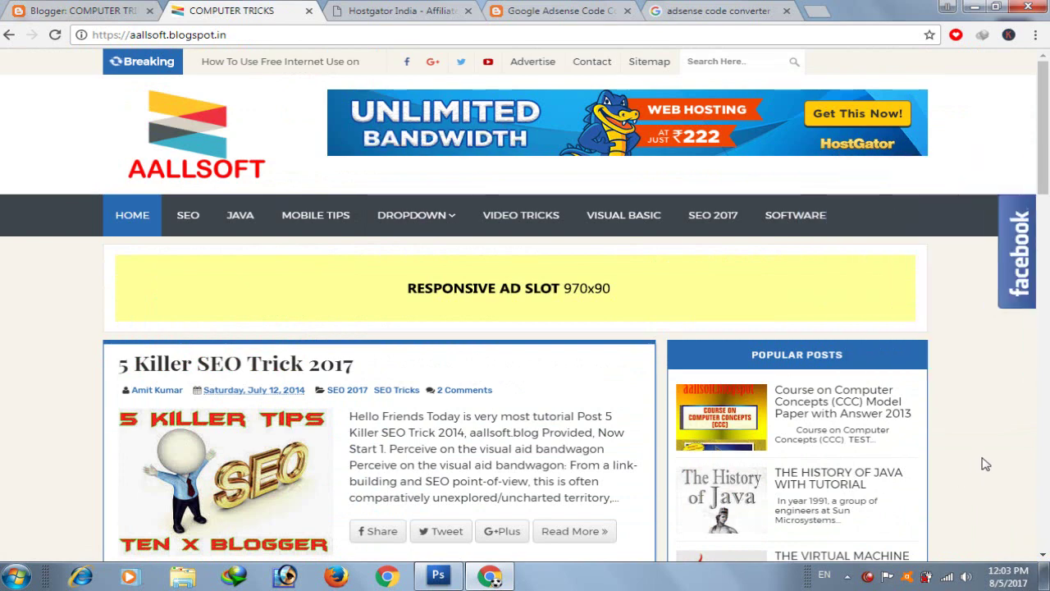